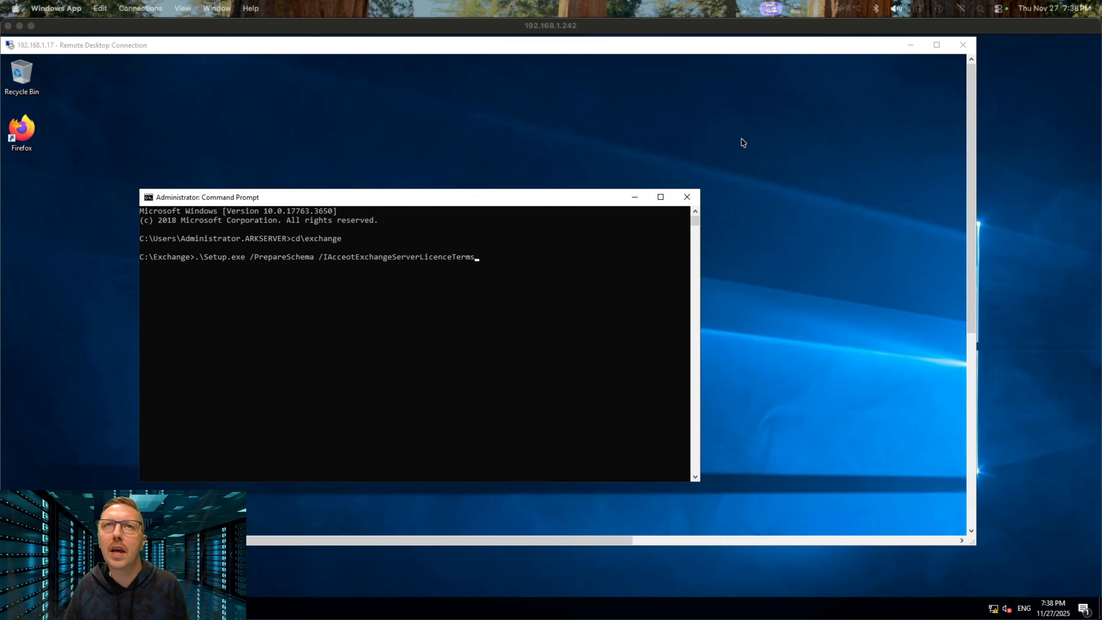
Maximize the remote desktop session to 192.168.1.17 and close its Command Prompt without running the pending setup command
click(452, 201)
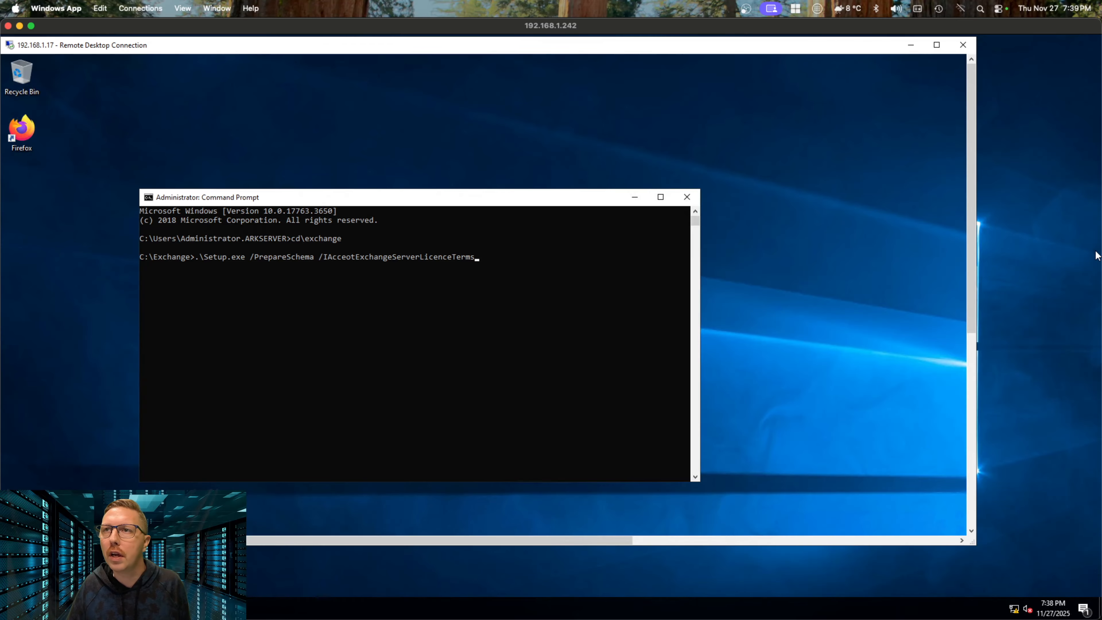
double_click(674, 40)
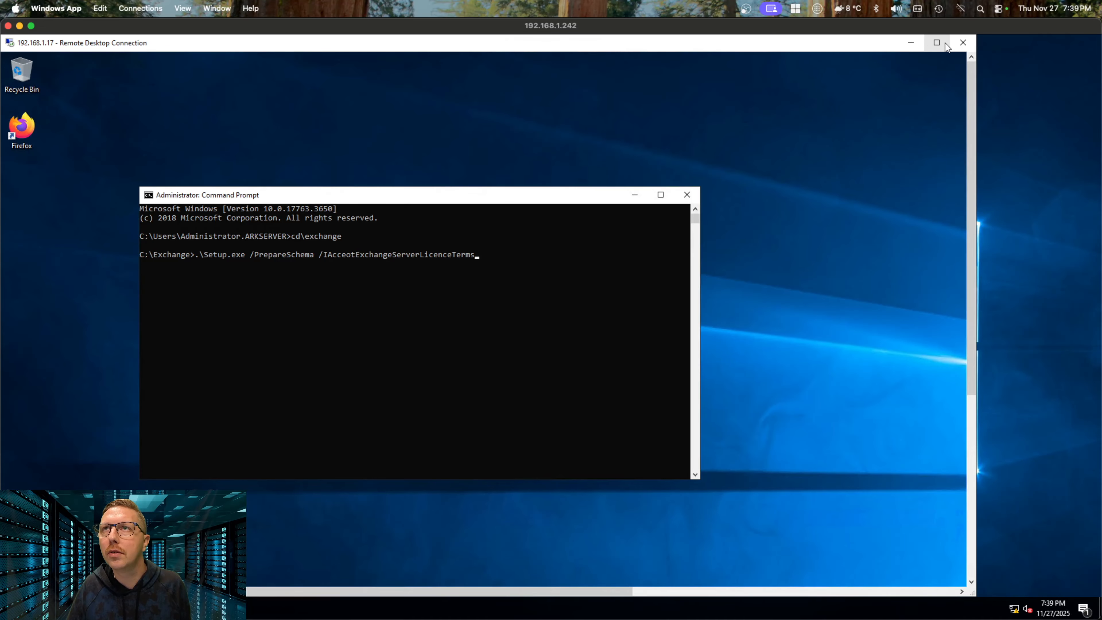
click(937, 42)
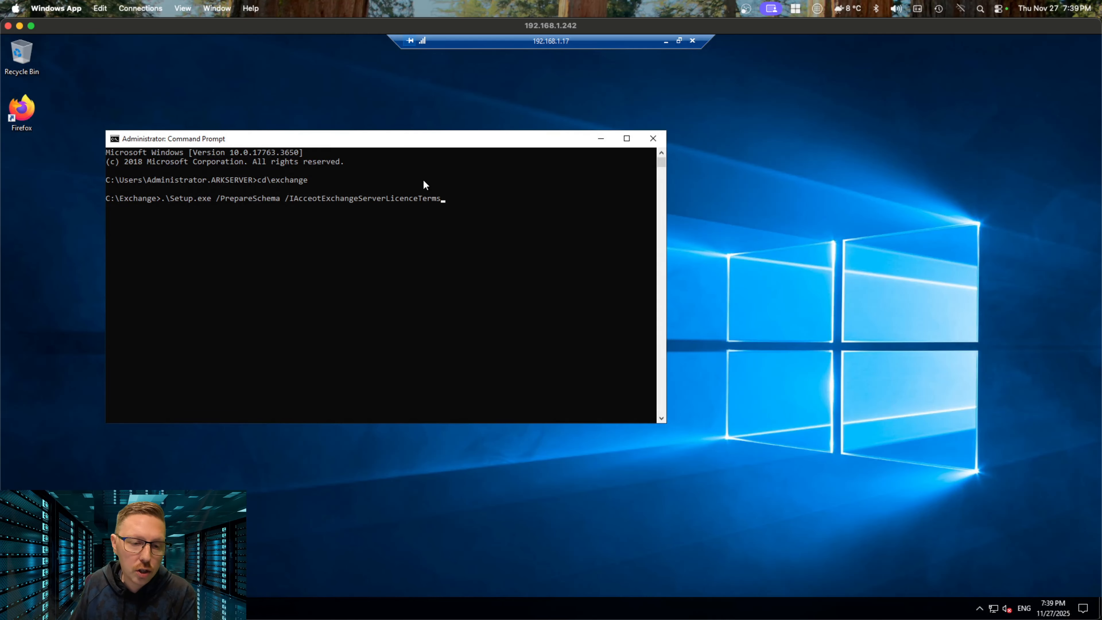
click(652, 139)
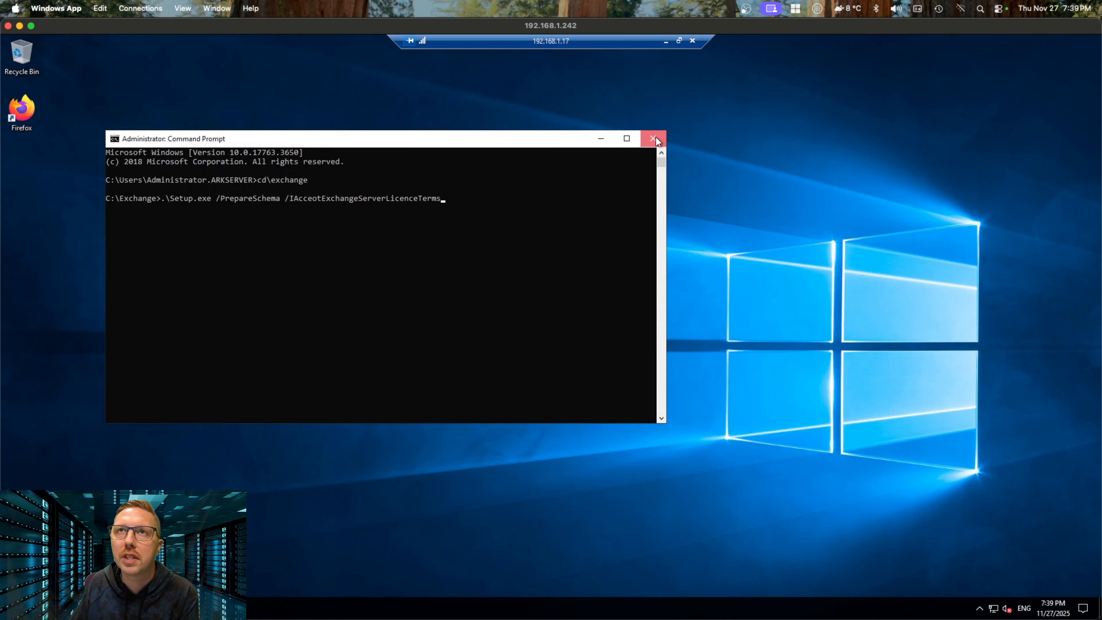
Look at the contents of the Exchange folder on Local Disk (C:) in File Explorer, and close the window
click(10, 609)
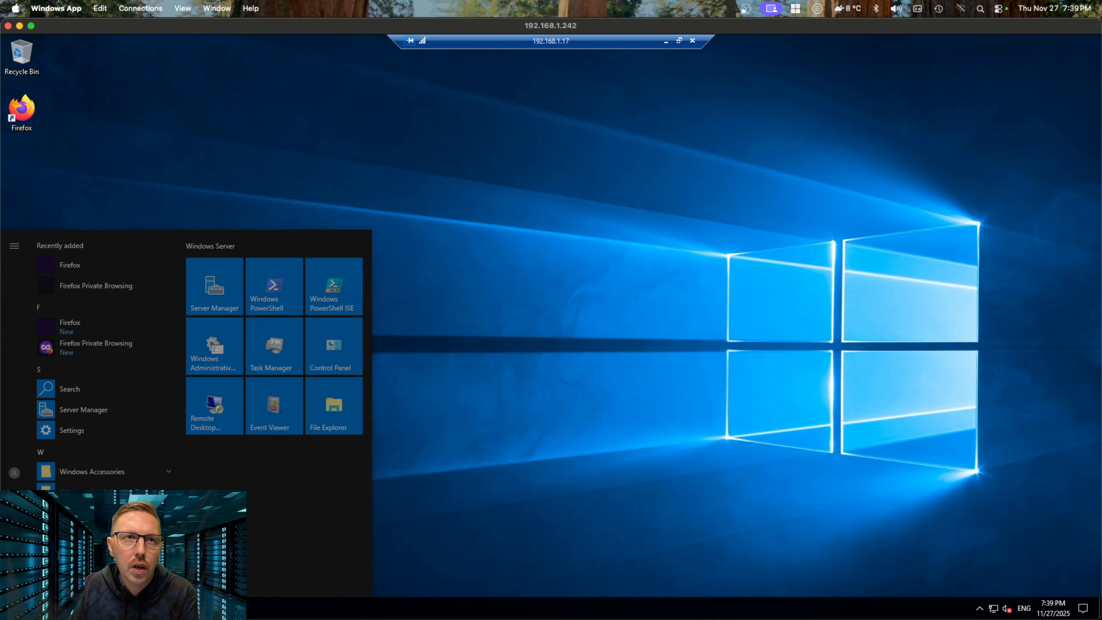
click(499, 440)
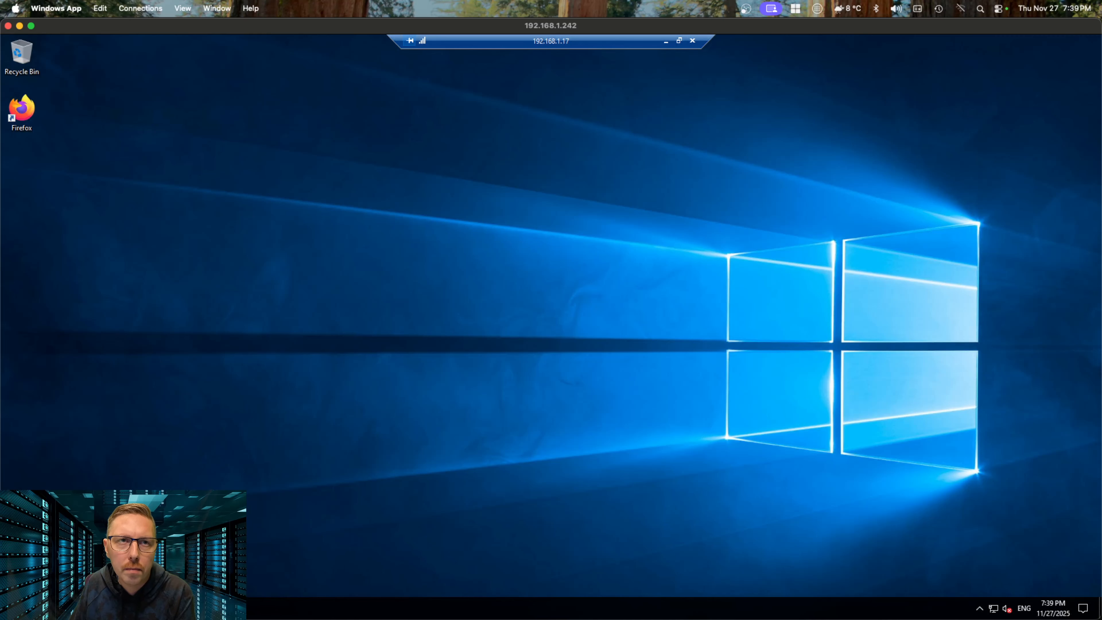
key(super+e)
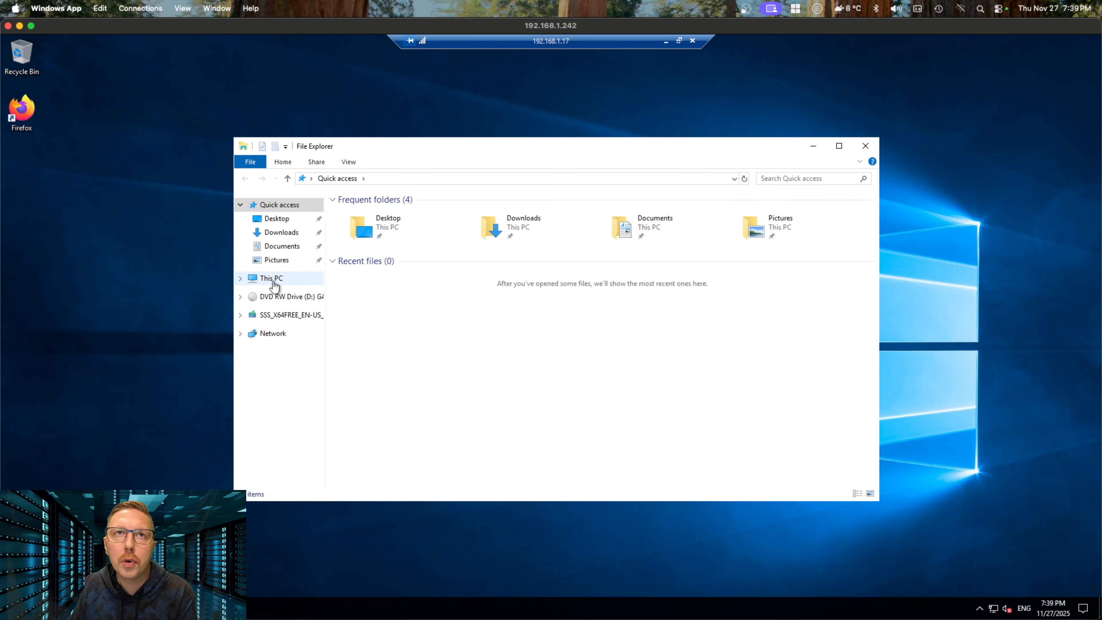
click(273, 282)
double_click(434, 335)
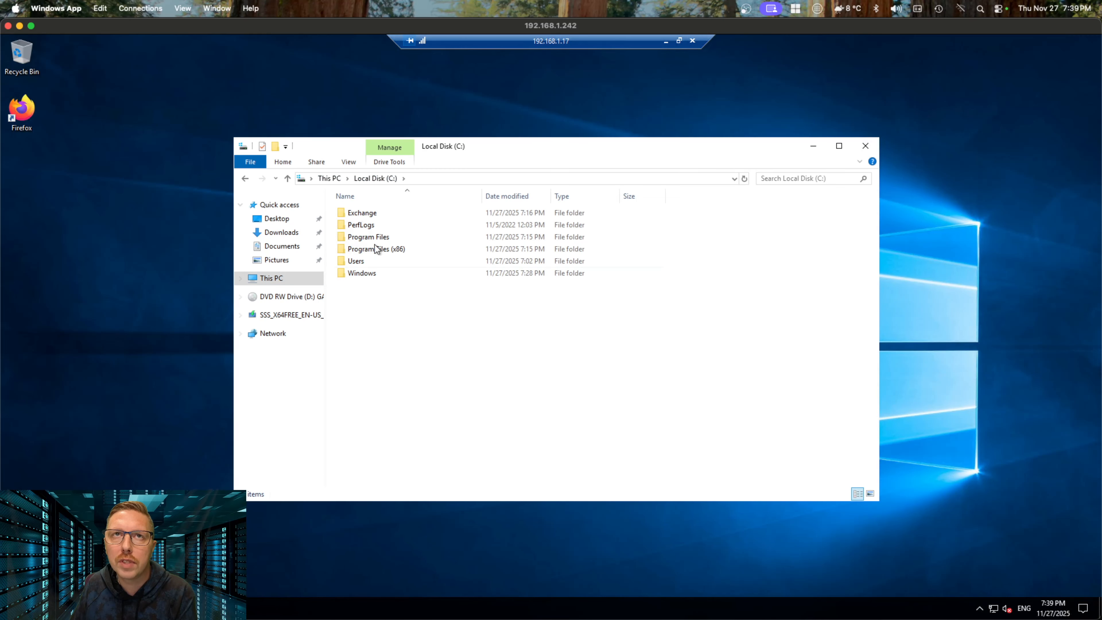
double_click(370, 213)
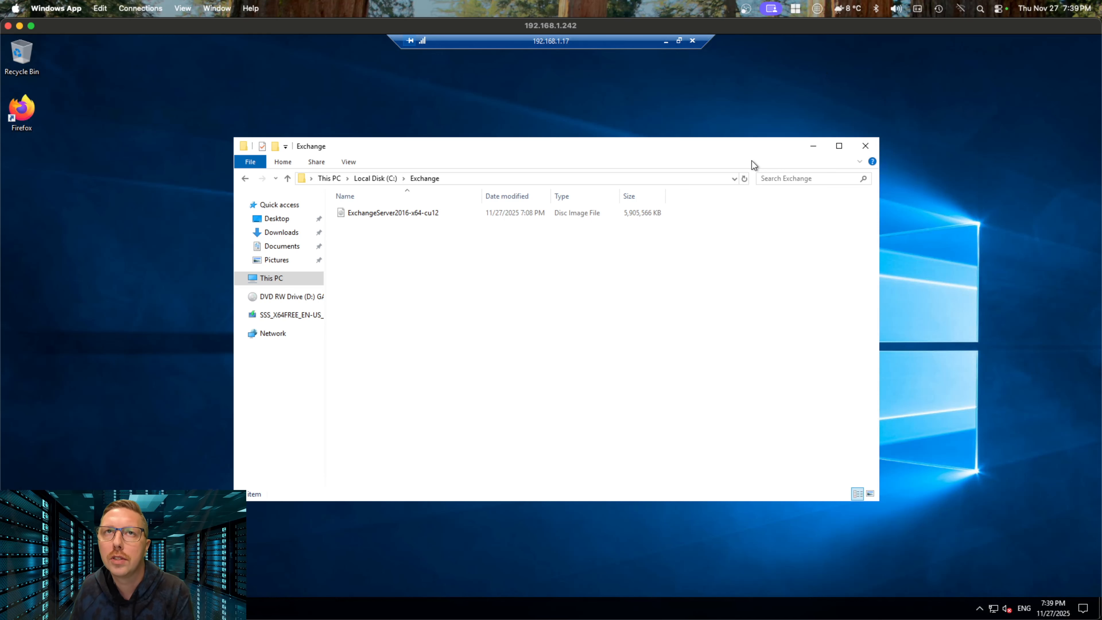
click(873, 147)
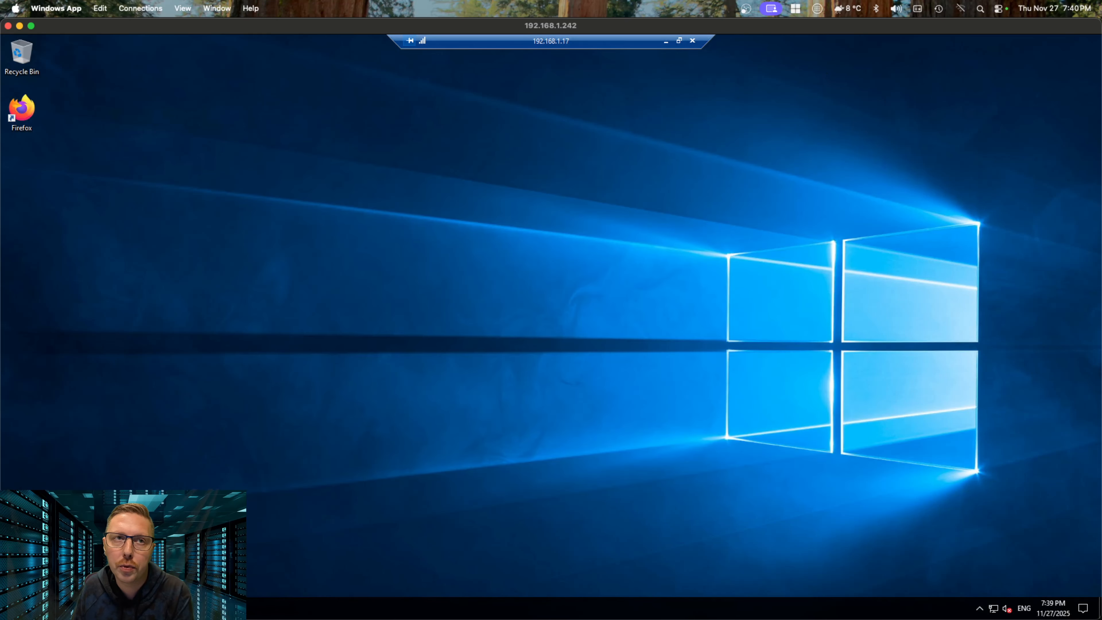
Check for Windows updates on the remote server from the Update & Security settings
key(super)
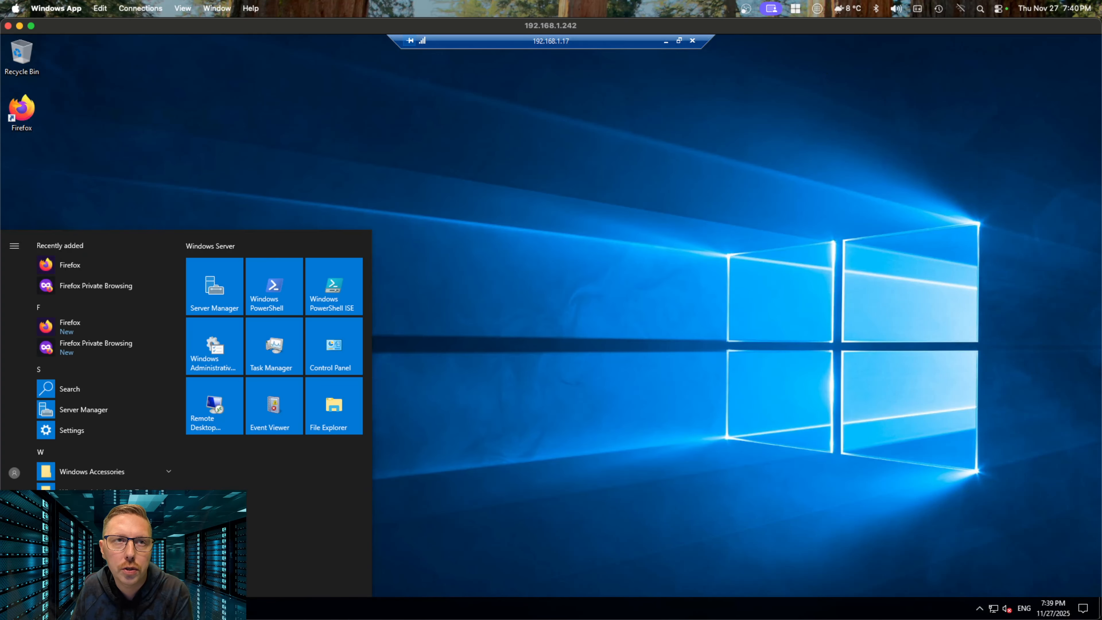
click(15, 555)
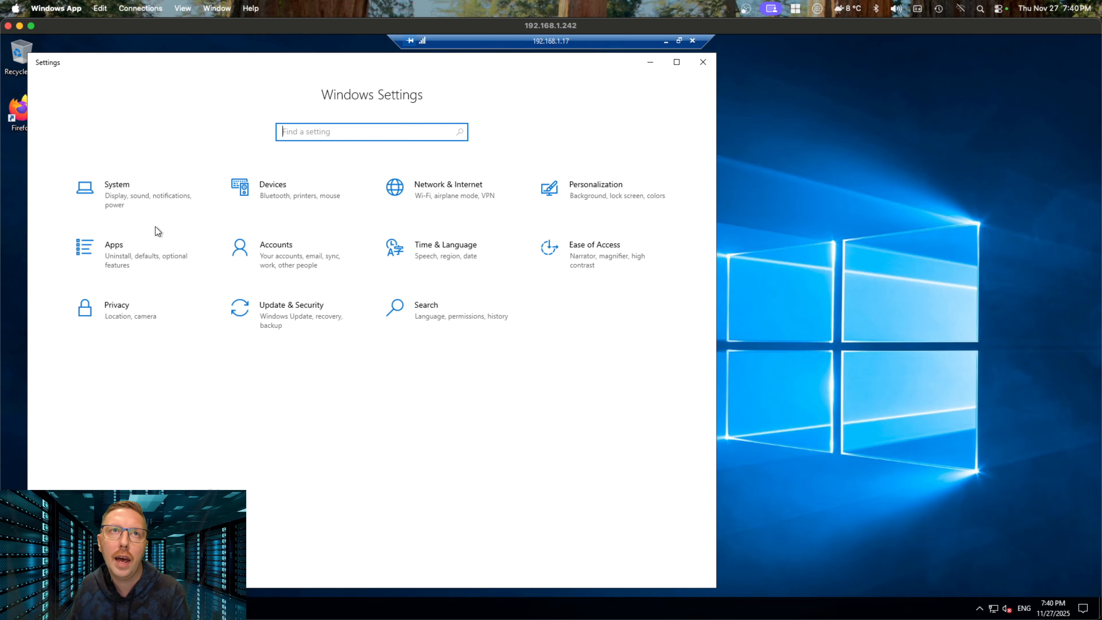
click(313, 319)
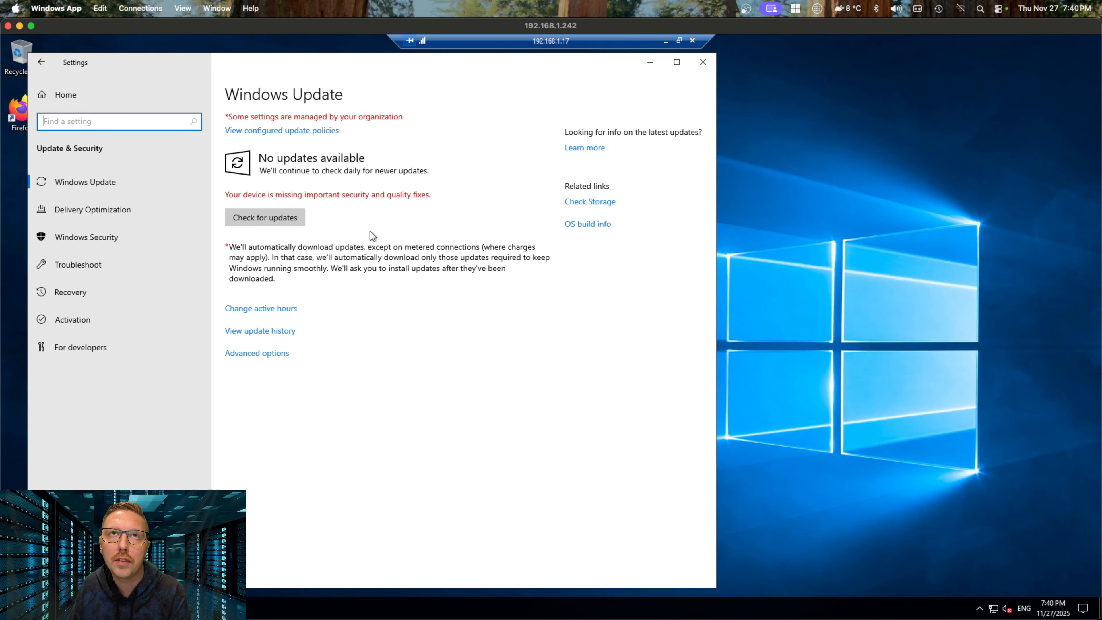
click(277, 219)
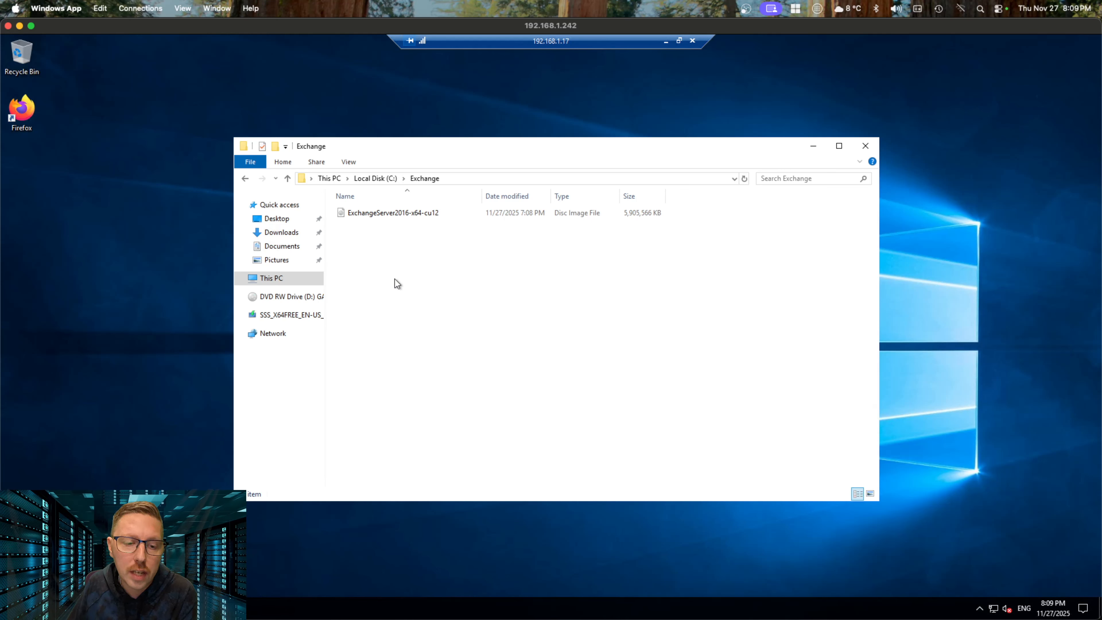
Mount the ExchangeServer2016-x64-cu12 disc image and check its files and assigned drive letter in File Explorer
click(383, 213)
right_click(382, 213)
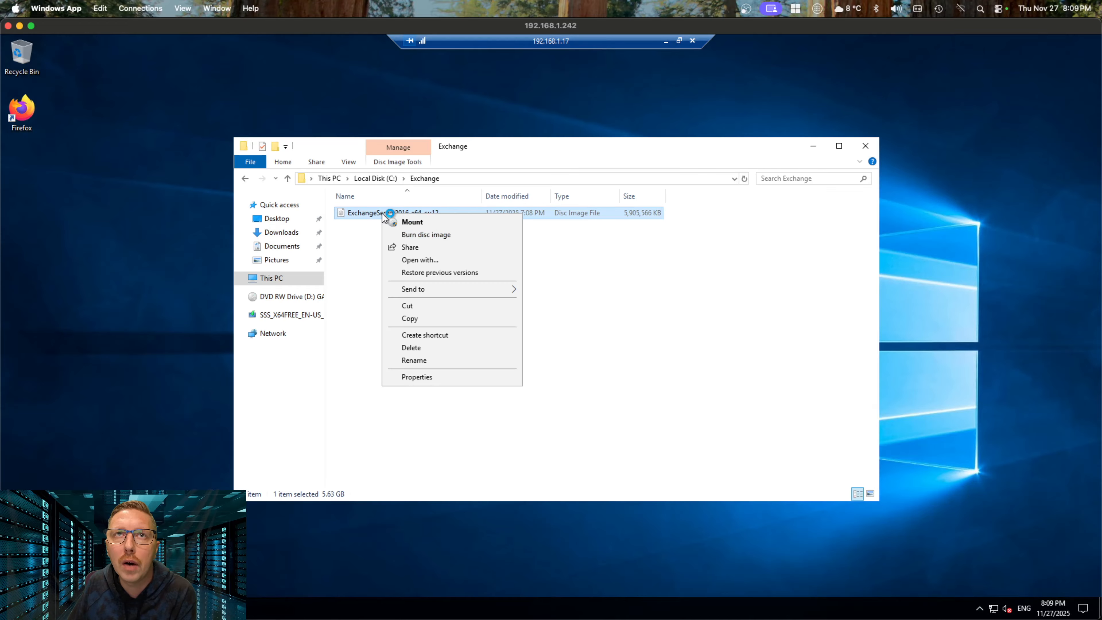
click(461, 225)
click(599, 336)
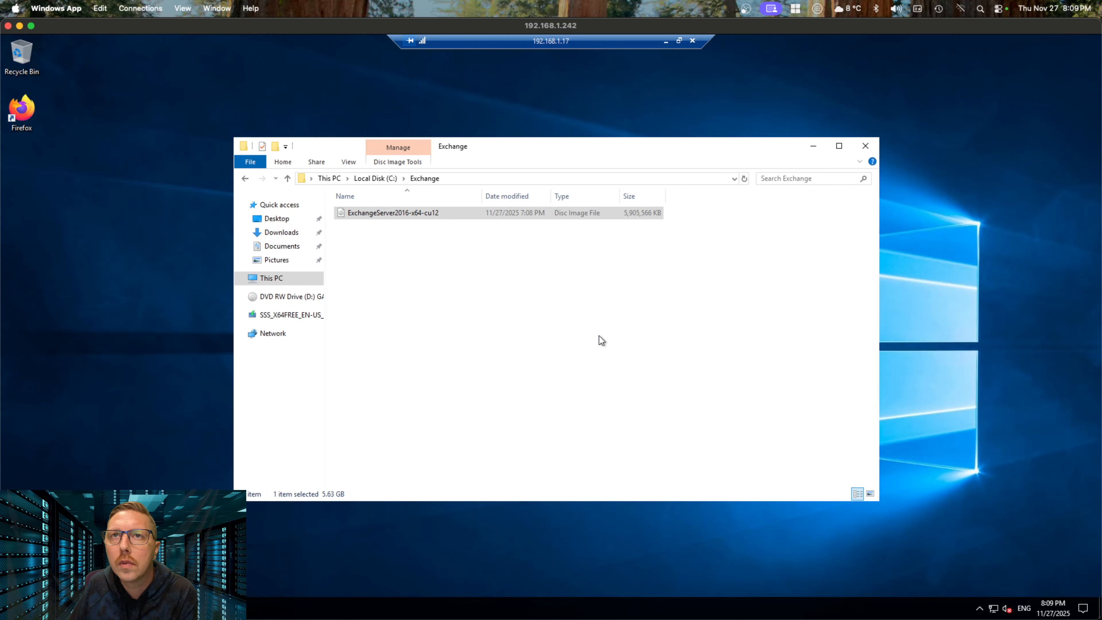
scroll(403, 352, down, 6)
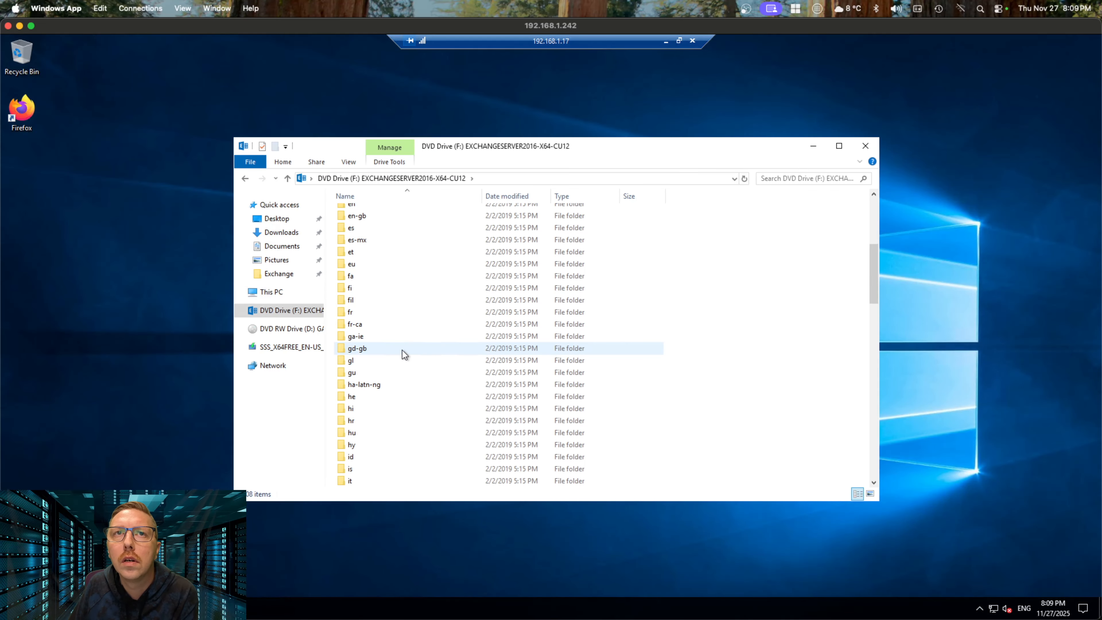
scroll(403, 351, down, 20)
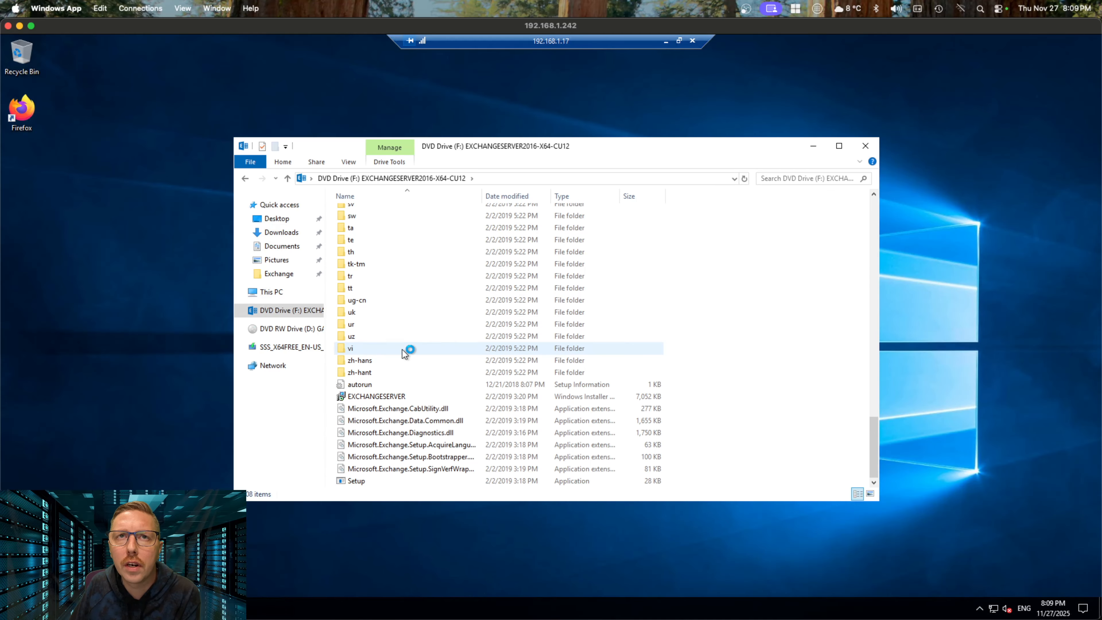
click(870, 147)
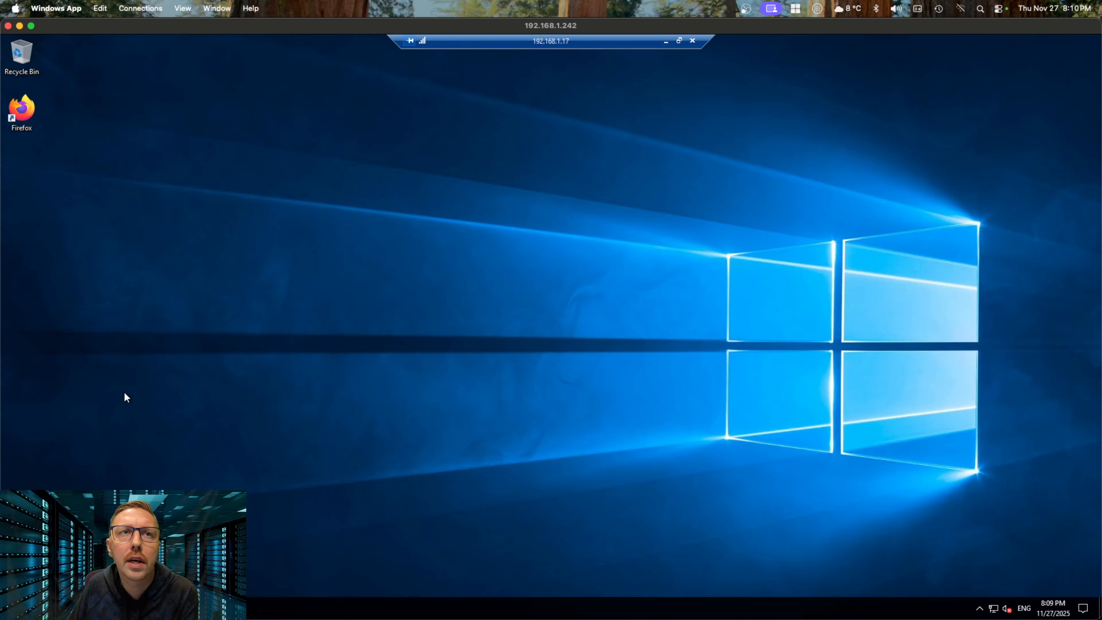
key(super+e)
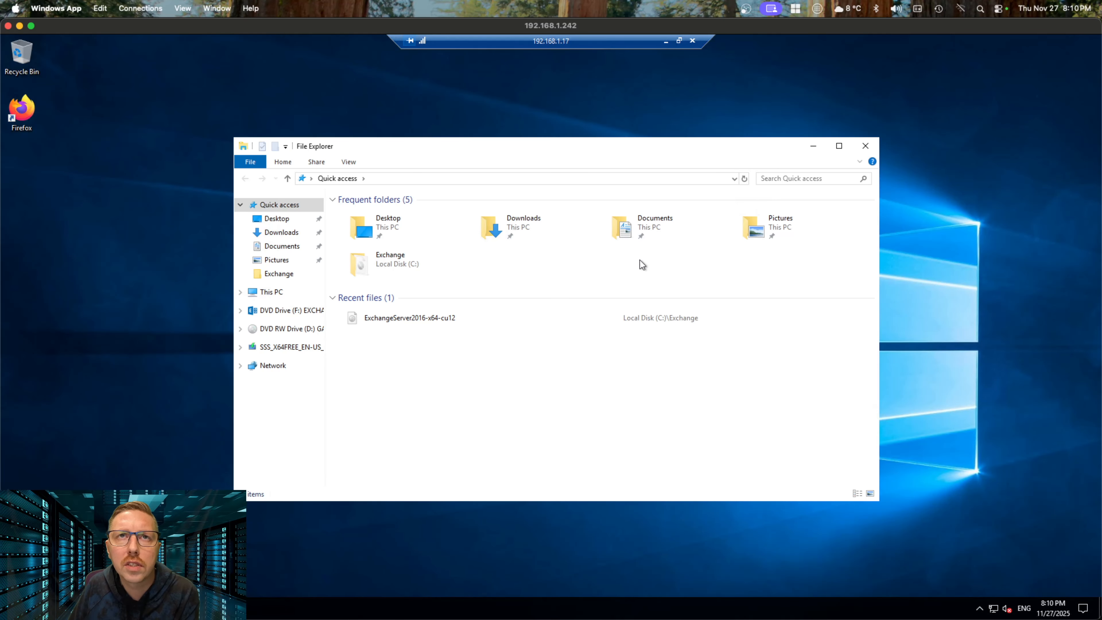
click(865, 146)
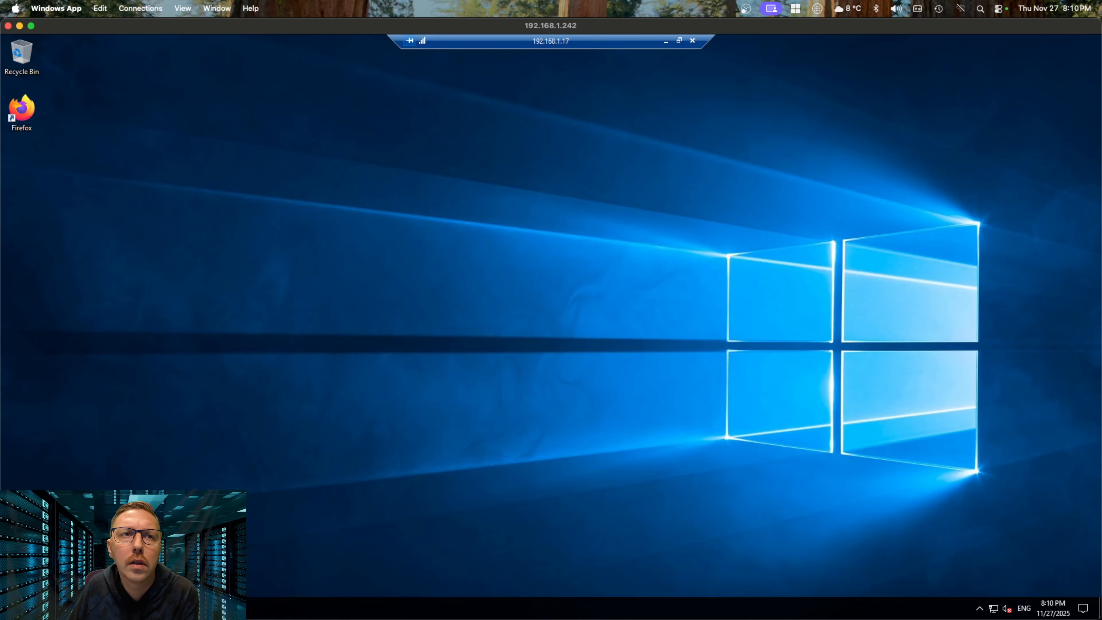
Open Command Prompt as administrator and maximize its window
key(super+s)
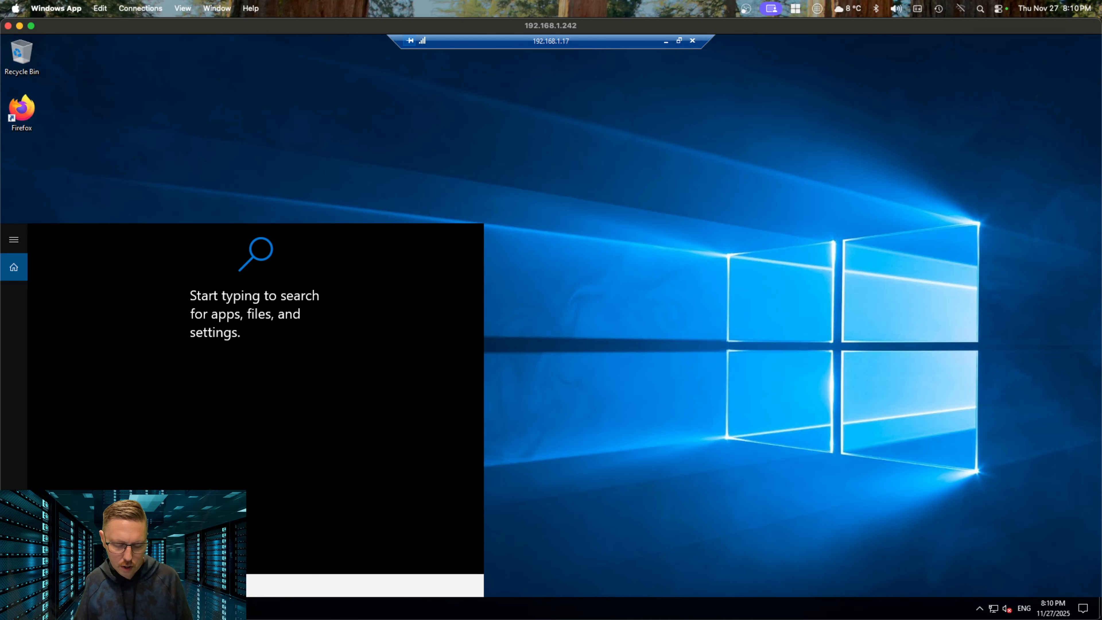
right_click(166, 298)
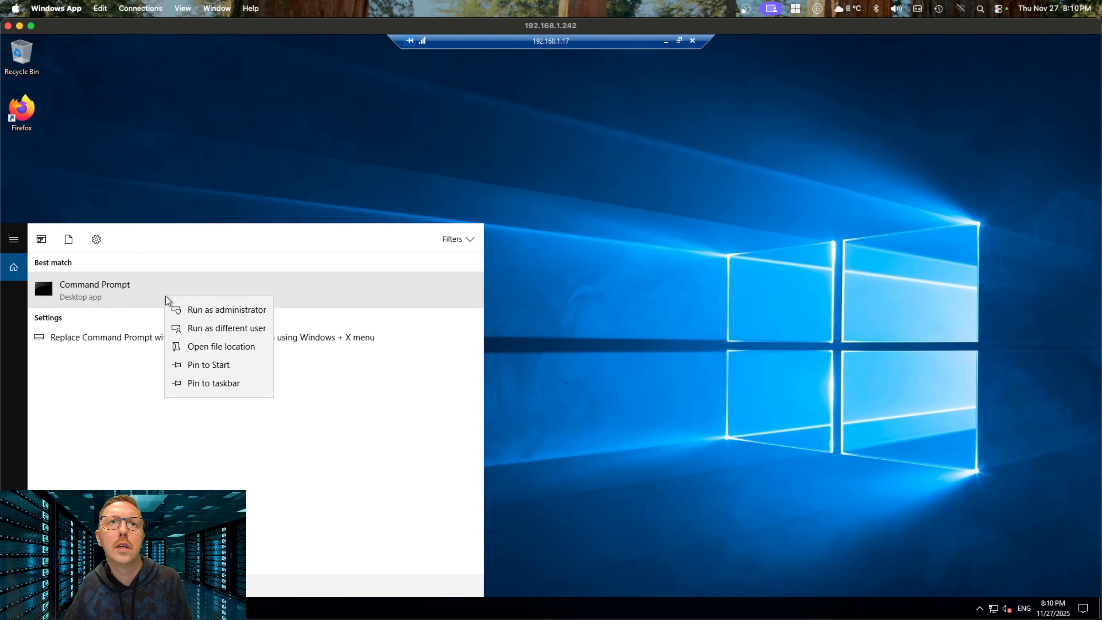
click(242, 311)
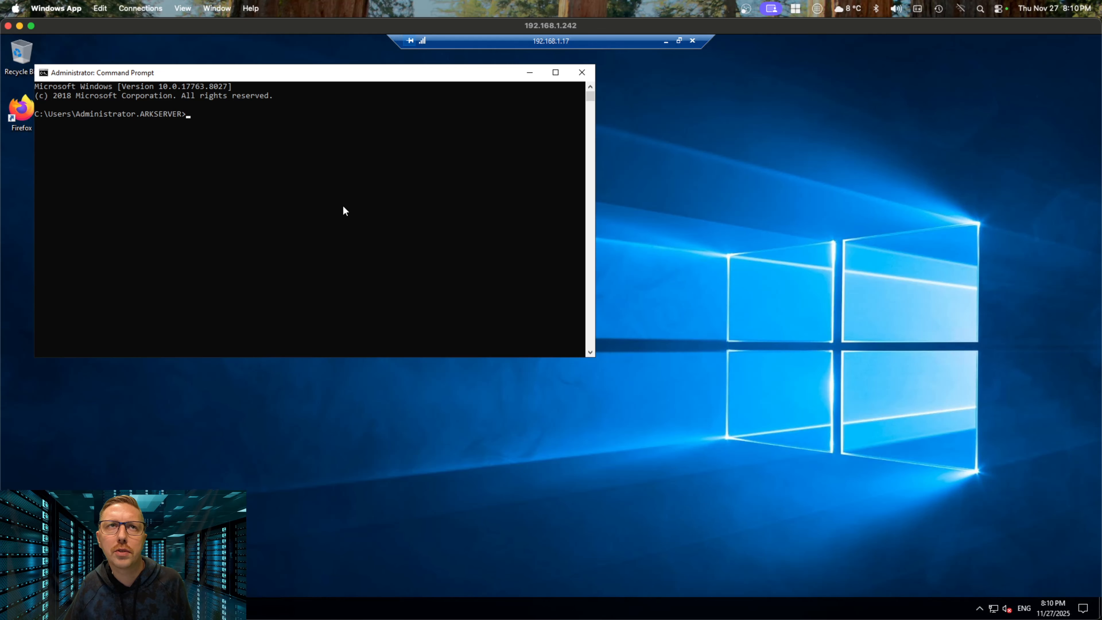
double_click(341, 73)
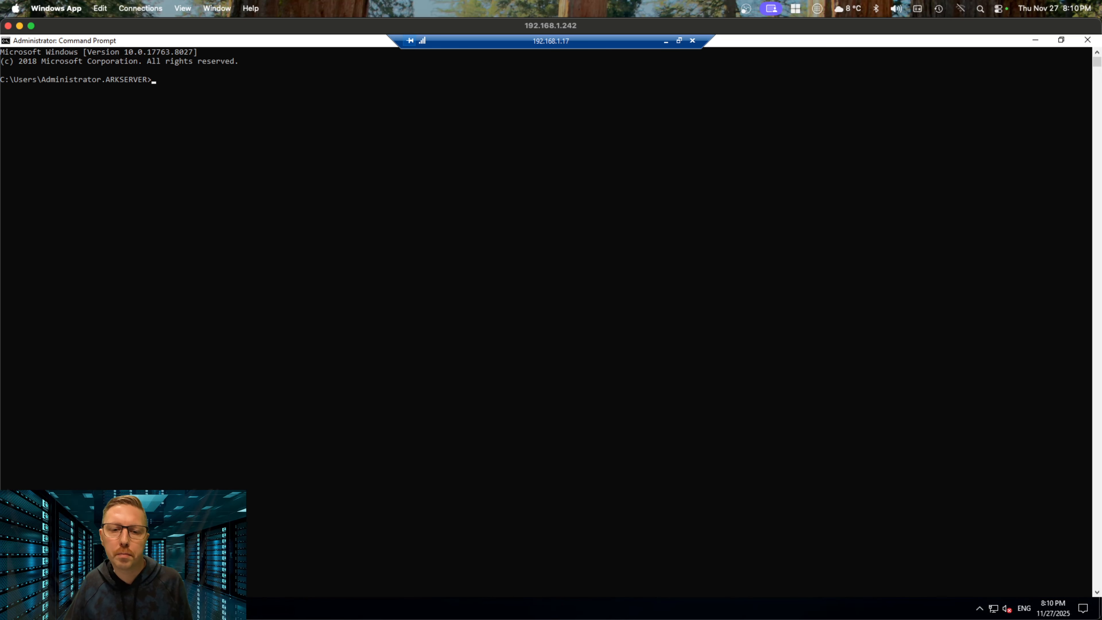
key(super+Tab)
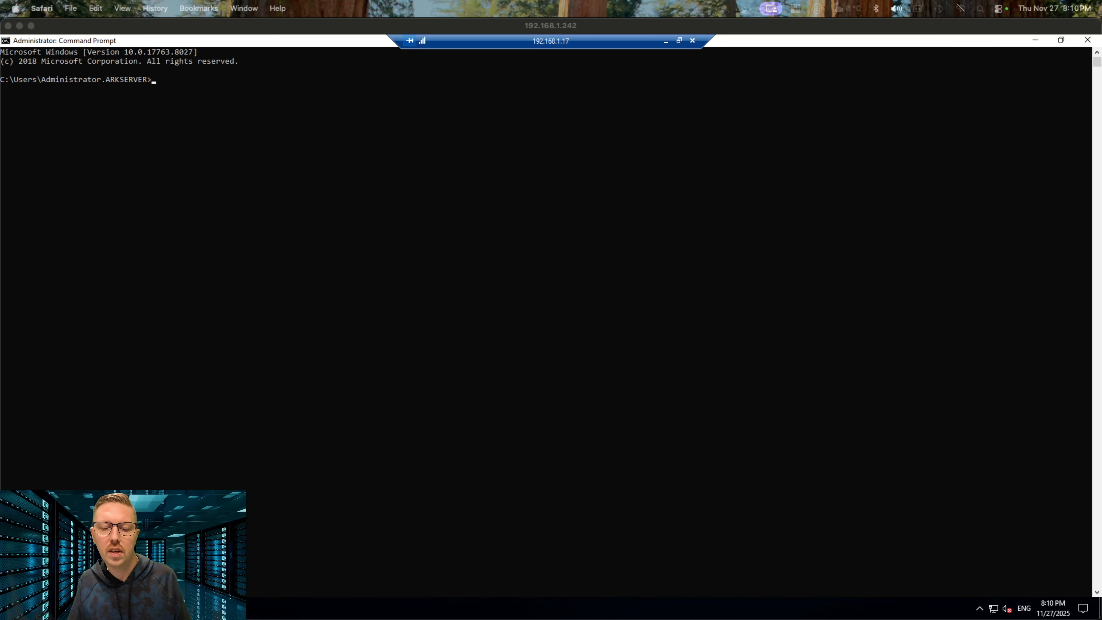
click(182, 86)
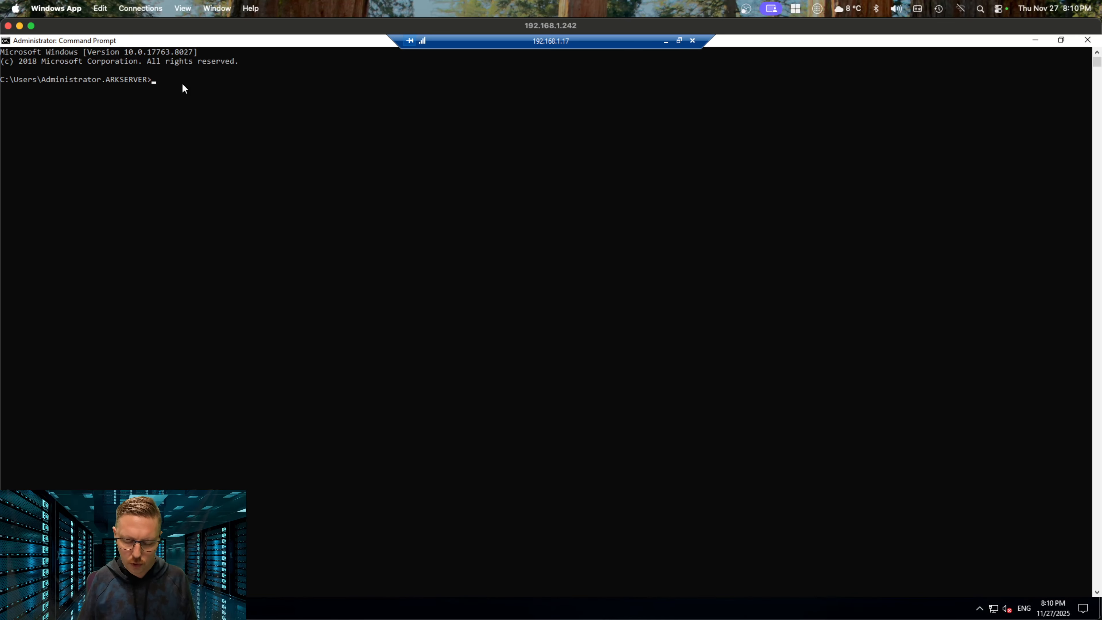
Change the command line to the mounted F: drive and list its contents
text(f:\)
key(Return)
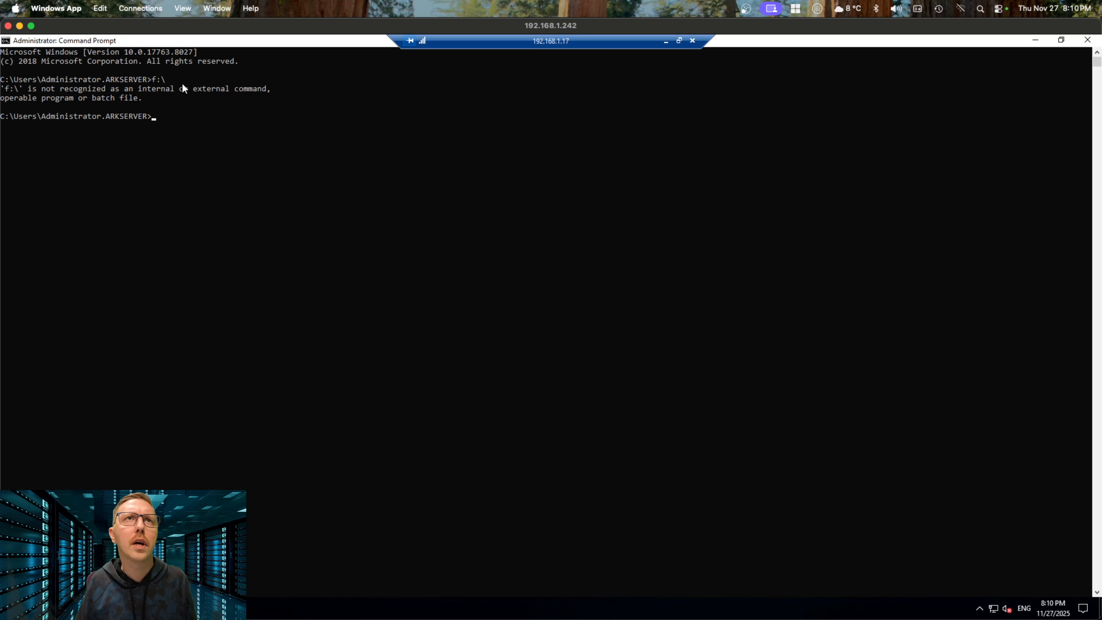
text(f:)
key(Return)
text(dir)
key(Return)
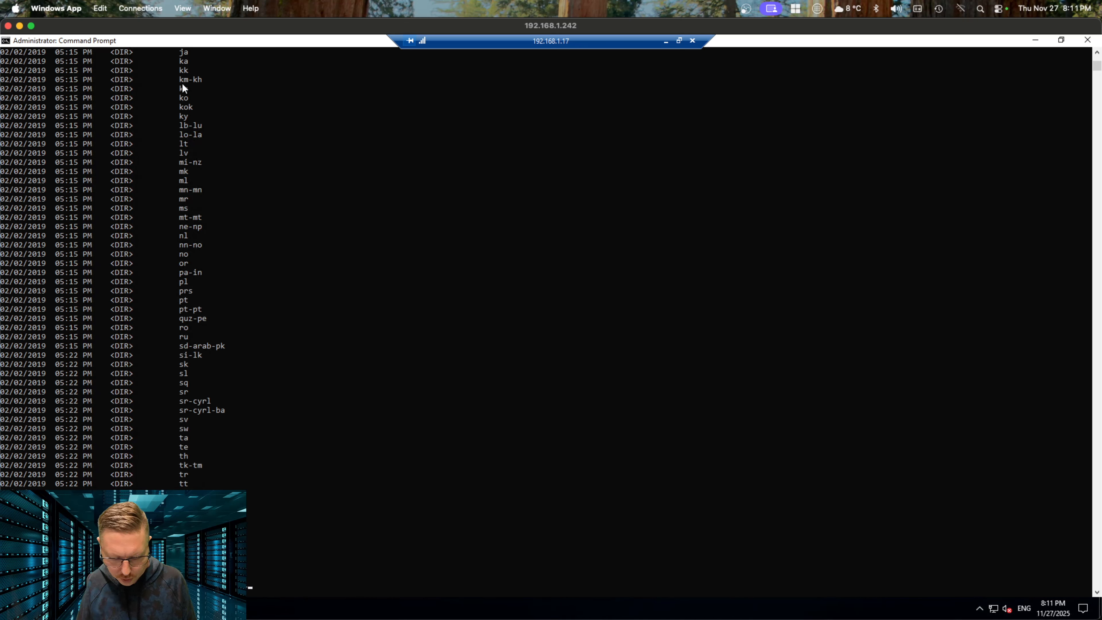
Run .\Setup.exe /PrepareSchema /IAcceptExchangeServerLicenceTerms from the F: drive
text(icenceTerms)
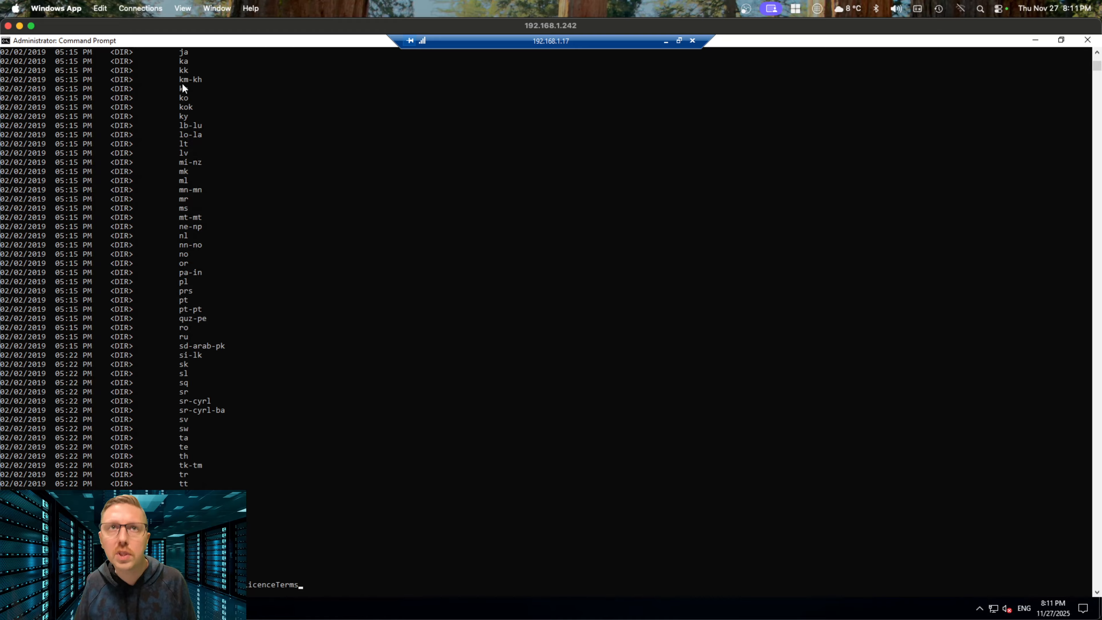
key(Return)
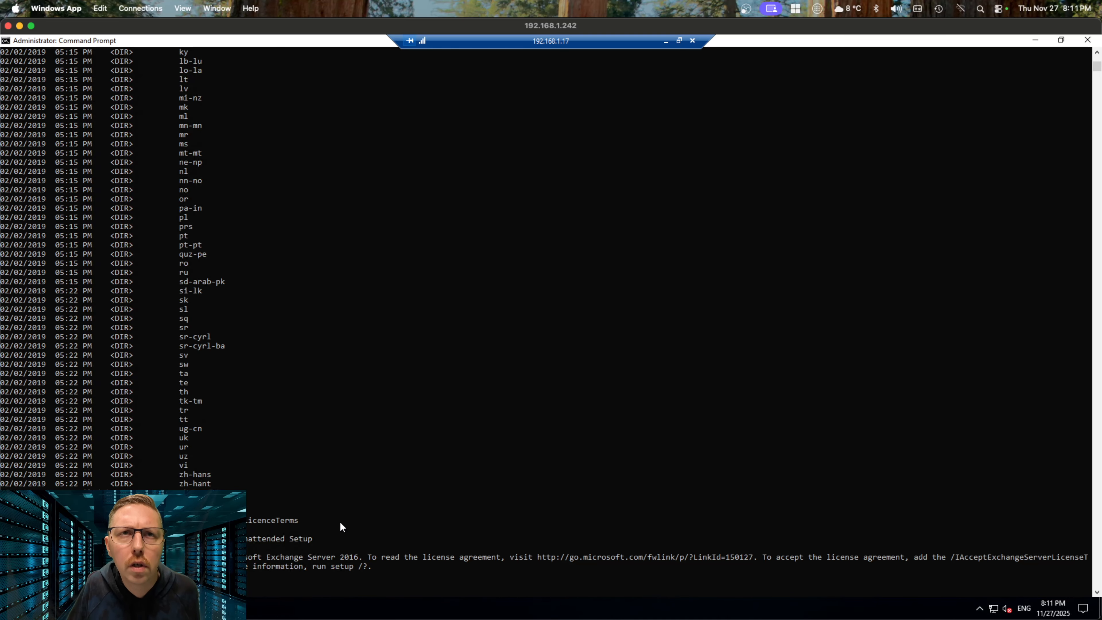
Correct the license switch's spelling and rerun the command as .\Setup.exe /PrepareSchema /IAcceptExchangeServerLicenseTerms
key(Up)
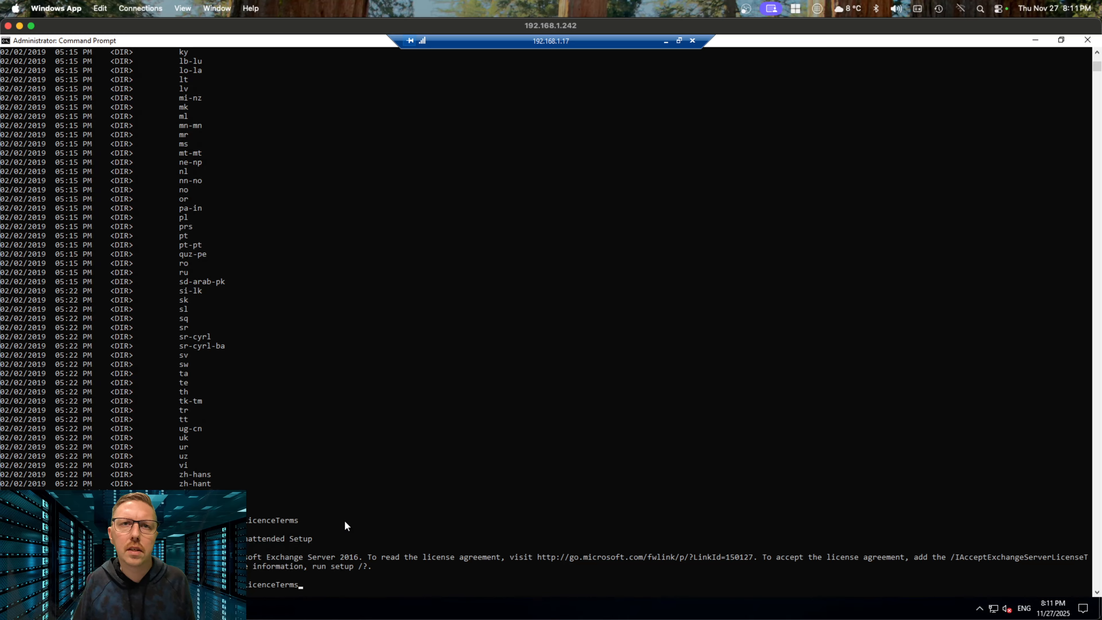
key(BackSpace)
key(BackSpace)
key(BackSpace)
key(BackSpace)
key(BackSpace)
key(BackSpace)
key(BackSpace)
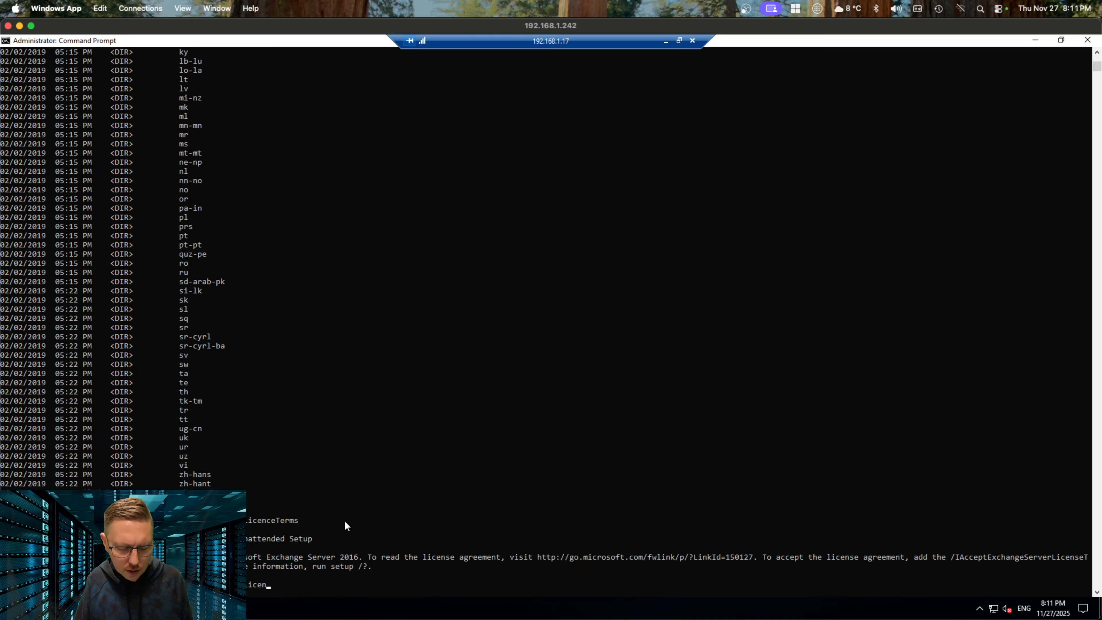
text(seTerms)
key(Return)
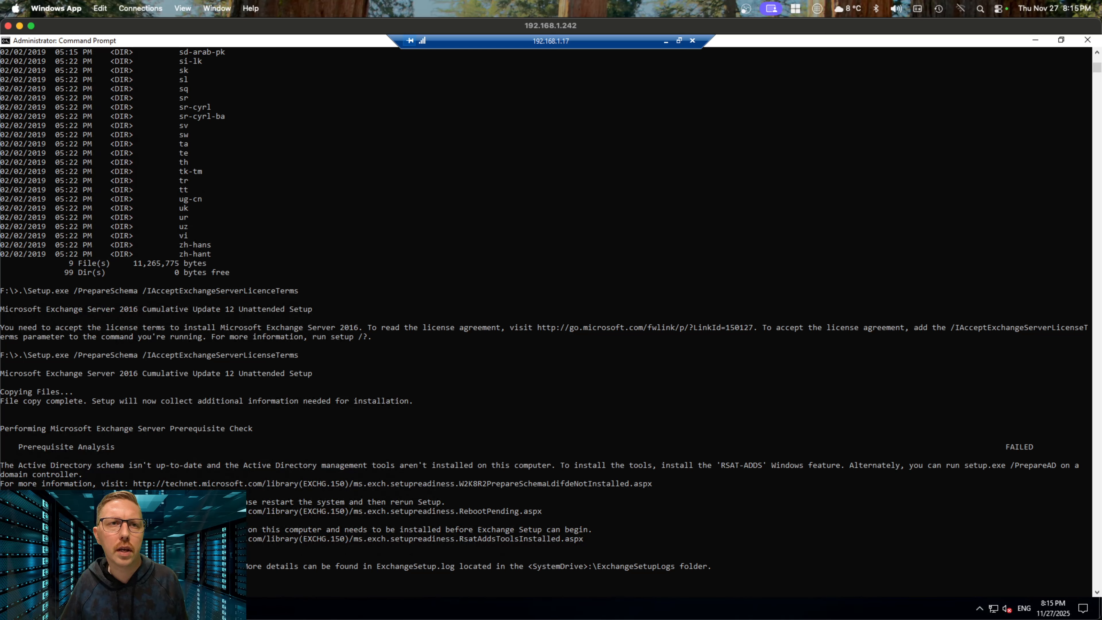
Check the Windows Update page in Settings for pending updates, and close Settings
click(14, 608)
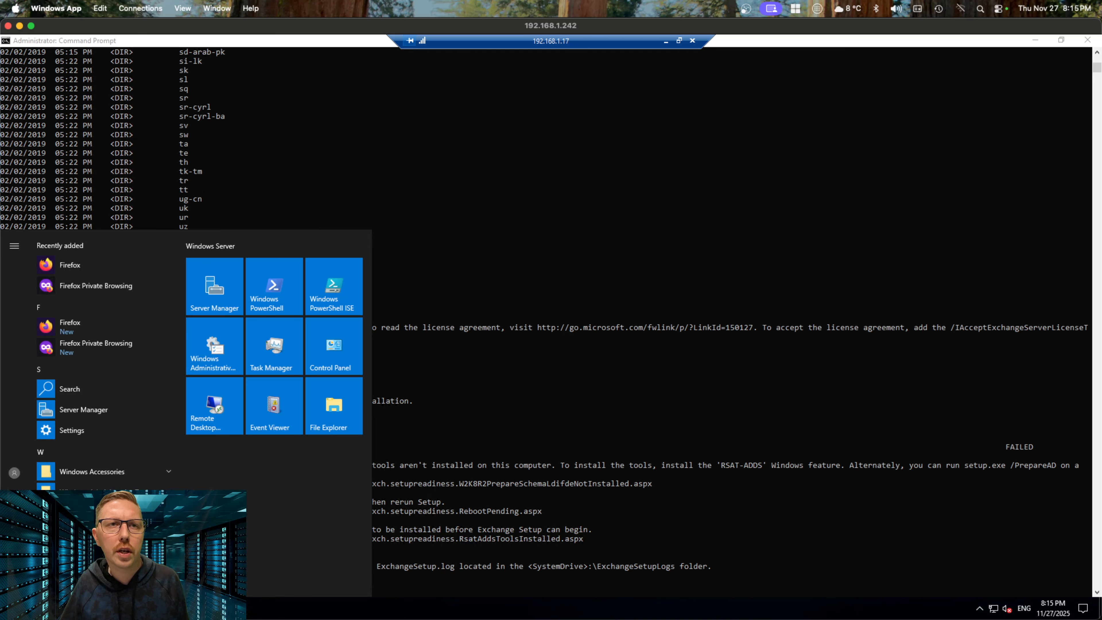
click(71, 429)
click(302, 313)
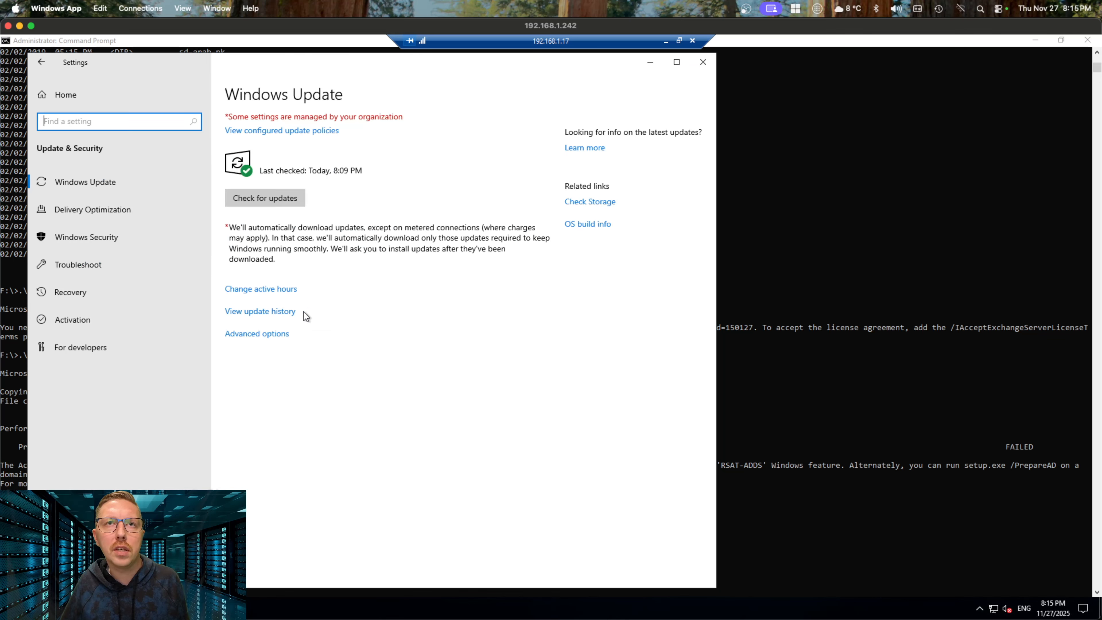
click(703, 62)
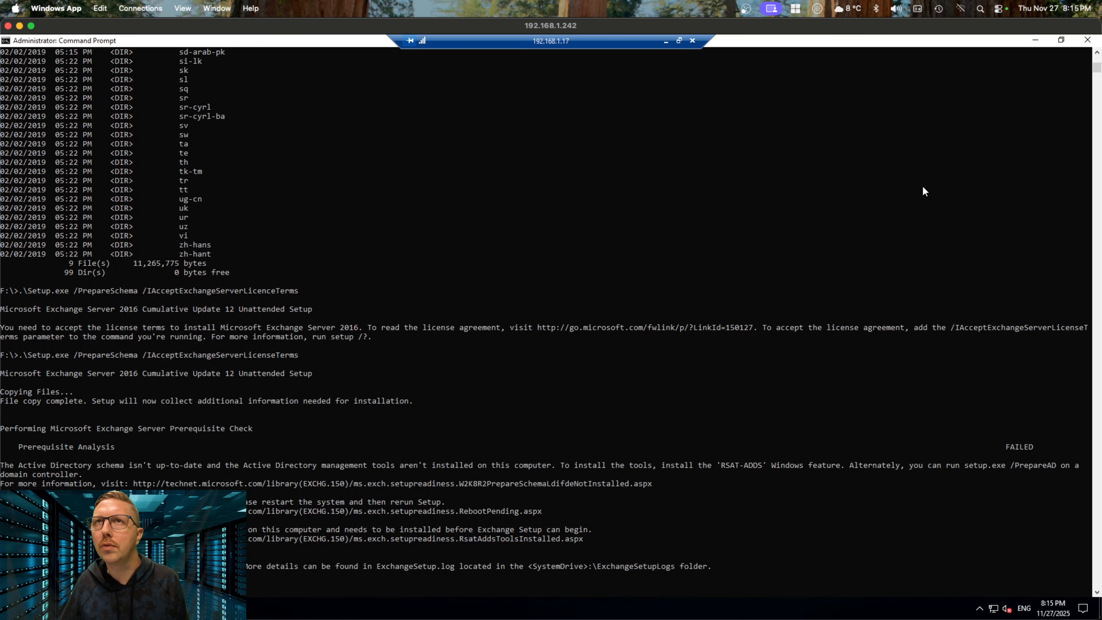
Close the Command Prompt and restart the remote server
click(1088, 41)
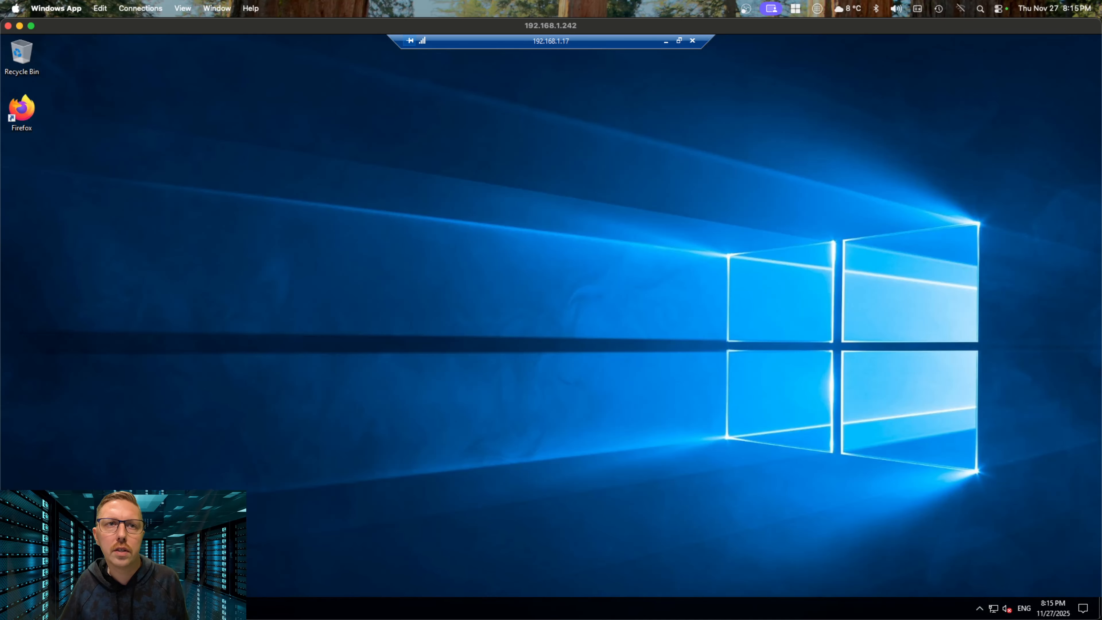
key(super)
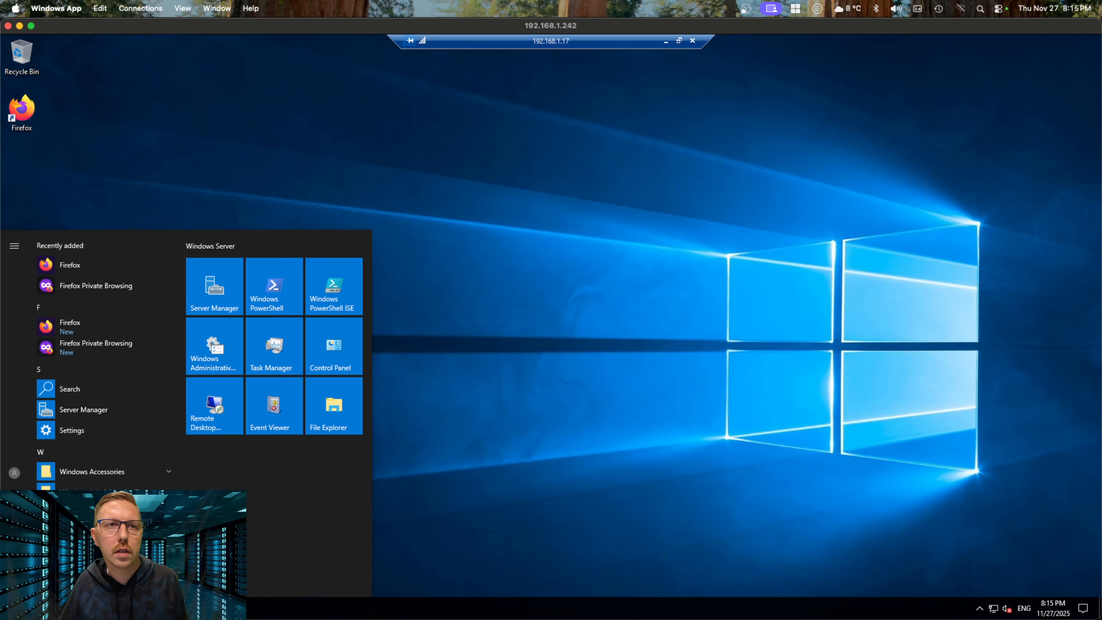
click(39, 558)
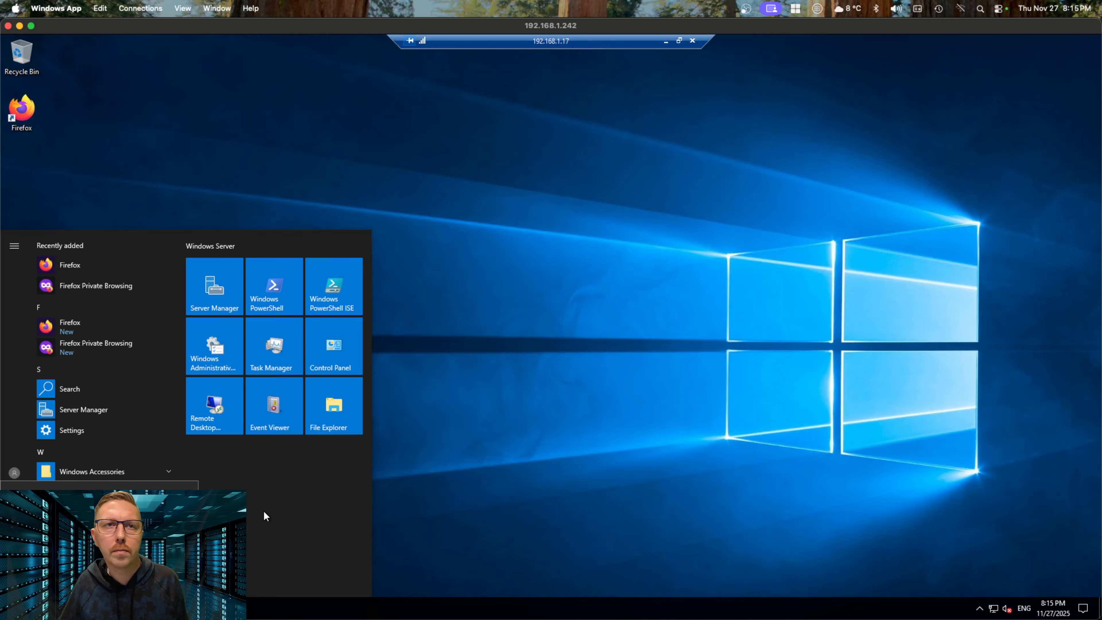
click(47, 535)
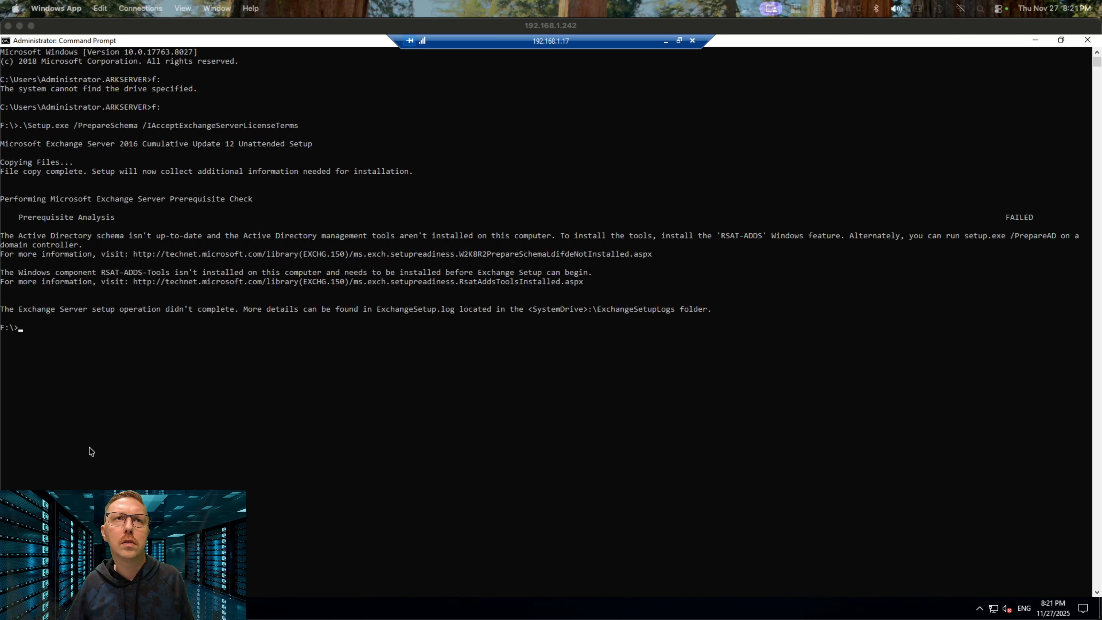
Change the previous setup command to .\Setup.exe /PrepareAD /OrganizationName:"ArkMail" /IAcceptExchangeServerLicenseTerms and run it from the F: drive
click(93, 404)
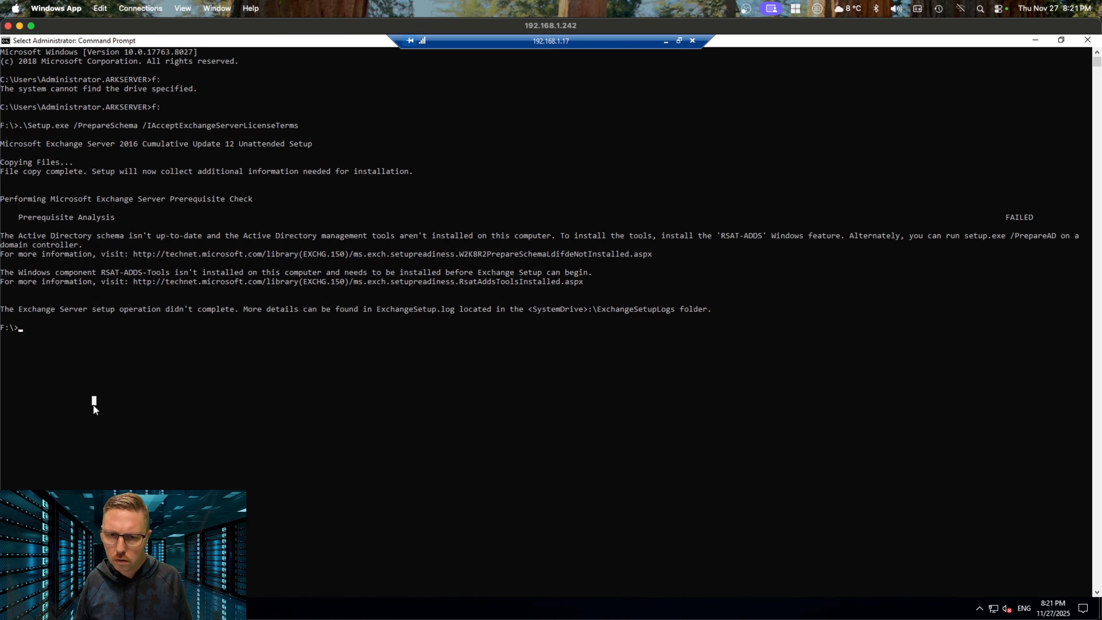
key(Escape)
key(Up)
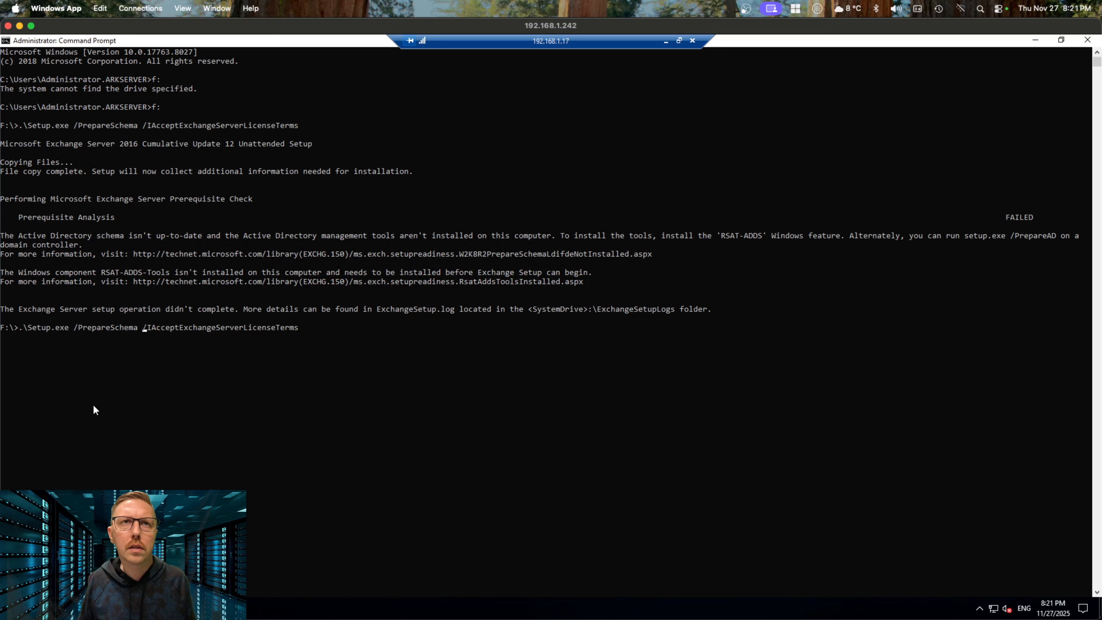
key(Left)
key(BackSpace)
key(BackSpace)
key(BackSpace)
key(BackSpace)
key(BackSpace)
key(BackSpace)
text(AD)
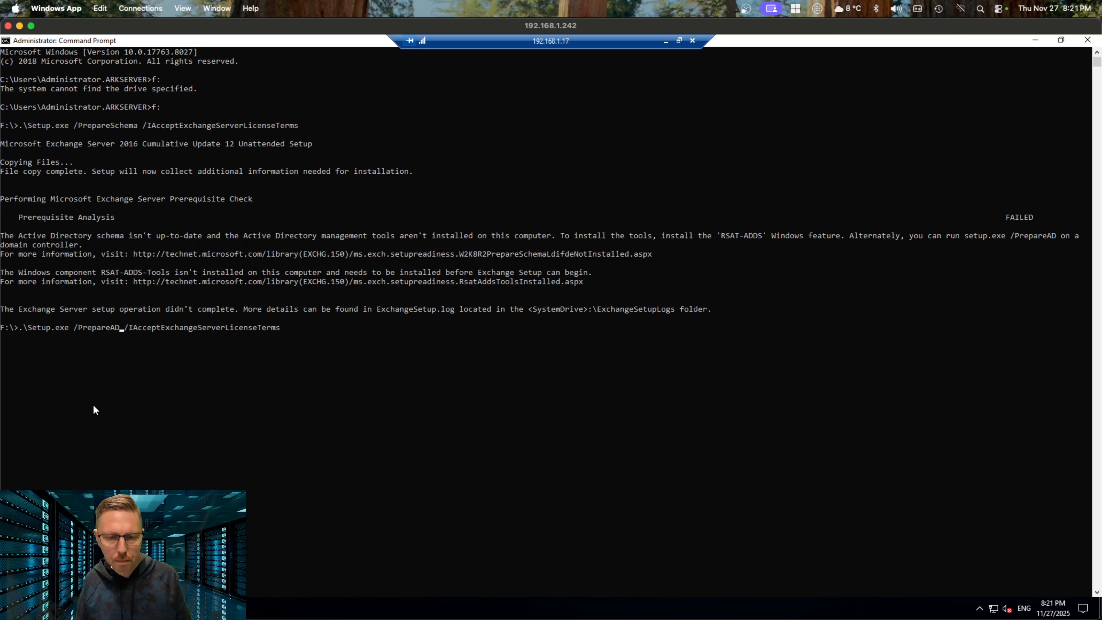
text( /OrganizationName)
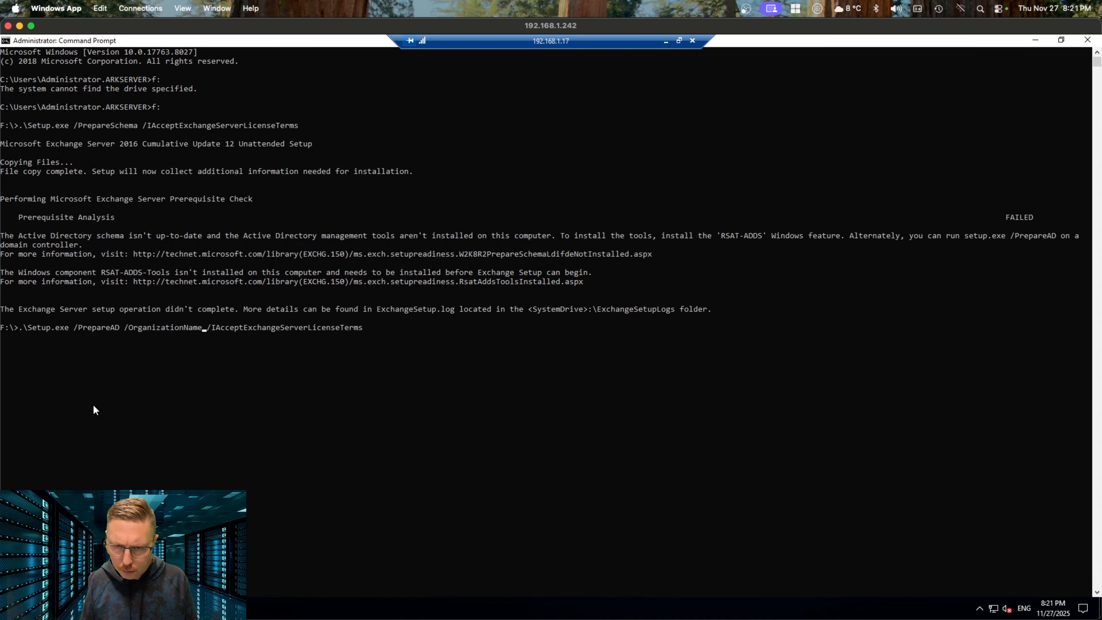
text(:)
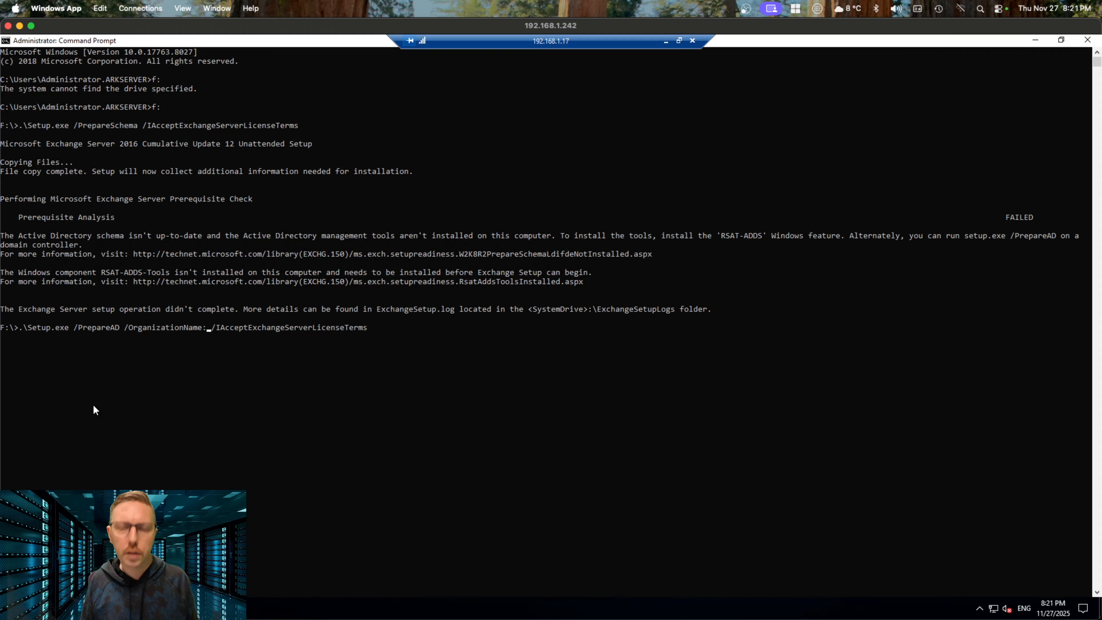
text("ArkMail")
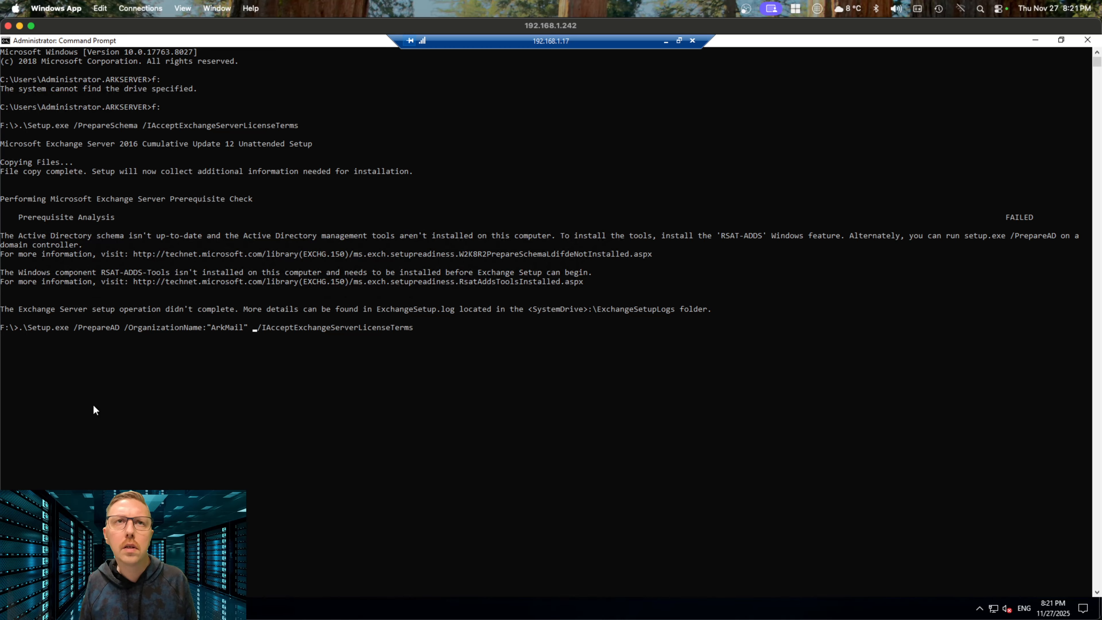
key(Return)
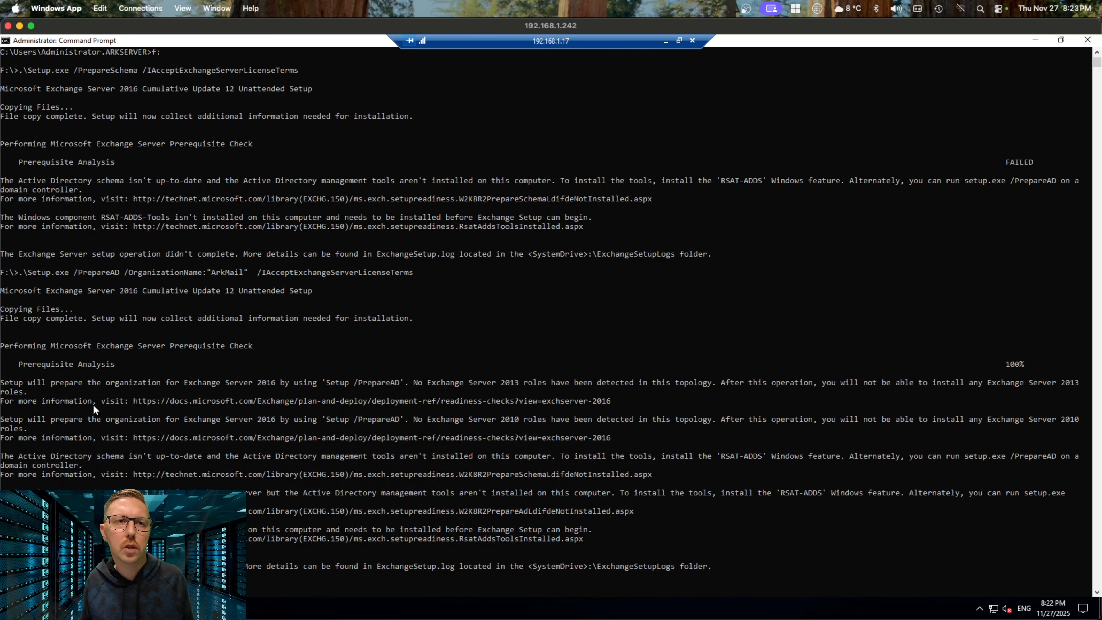
Change the setup command to .\Setup.exe /PrepareAllDomains /IAcceptExchangeServerLicenseTerms, removing the organization name switch, and run it
key(Up)
key(Left)
key(Left)
key(Left)
key(Left)
key(Left)
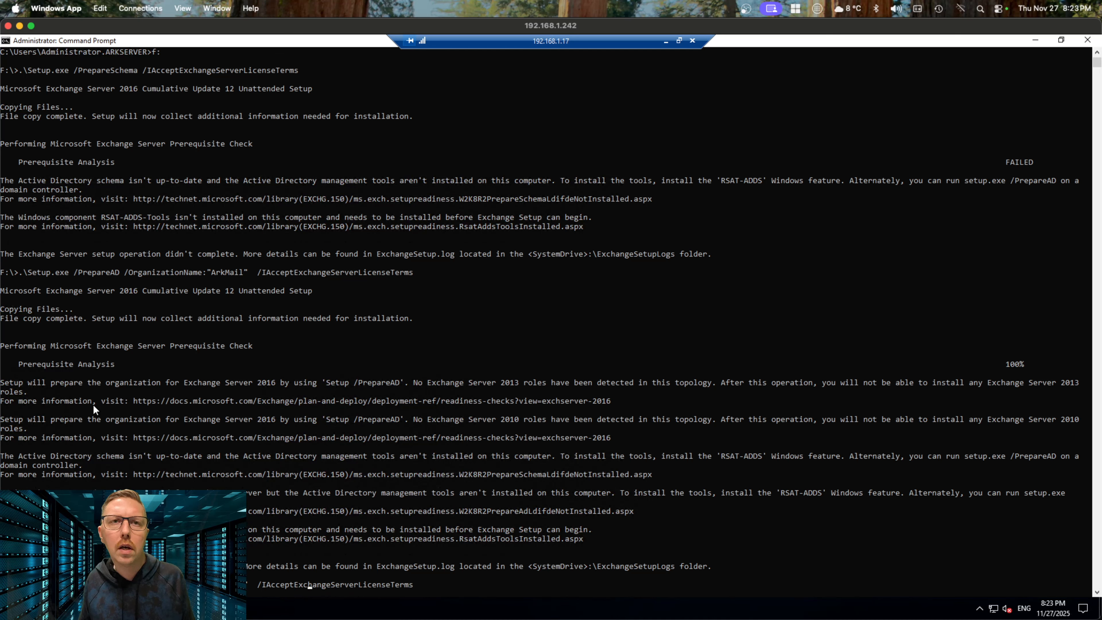
key(Left)
key(Left)
key(Left)
key(Left)
key(Left)
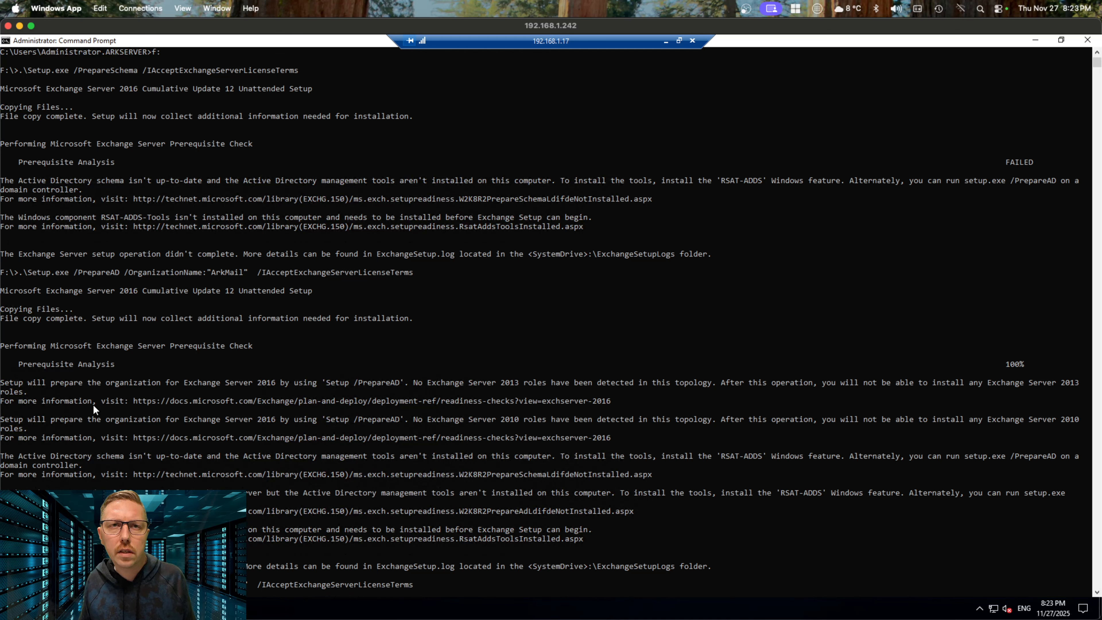
key(BackSpace)
key(BackSpace)
key(BackSpace)
key(BackSpace)
key(BackSpace)
key(BackSpace)
key(BackSpace)
key(BackSpace)
key(BackSpace)
key(BackSpace)
key(BackSpace)
key(BackSpace)
key(BackSpace)
key(BackSpace)
key(BackSpace)
key(BackSpace)
key(BackSpace)
key(BackSpace)
key(BackSpace)
key(BackSpace)
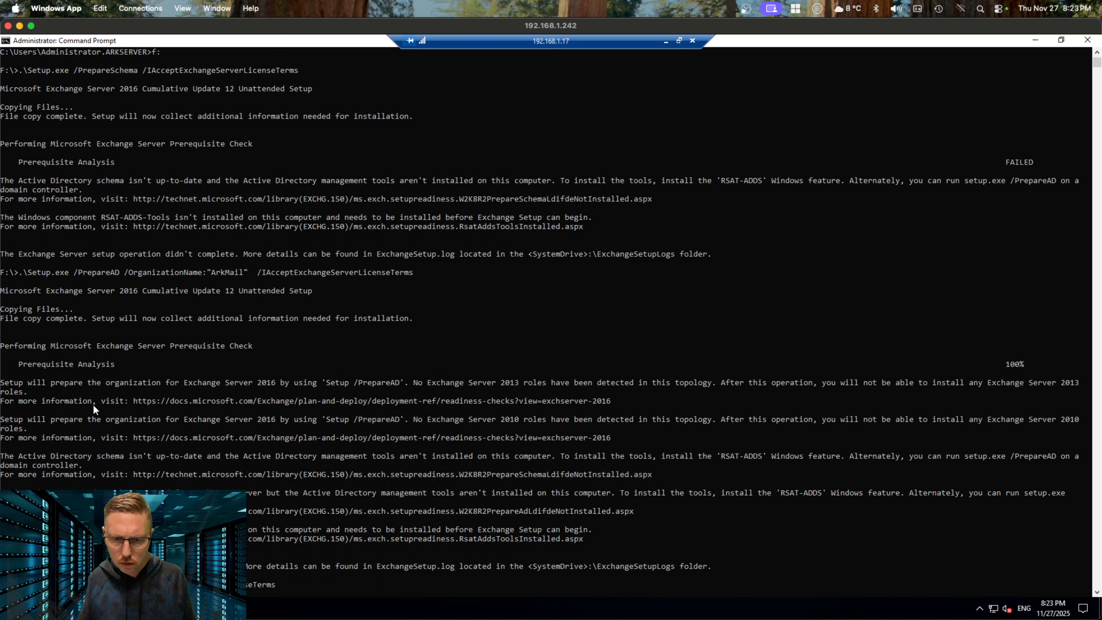
text(AllDomains)
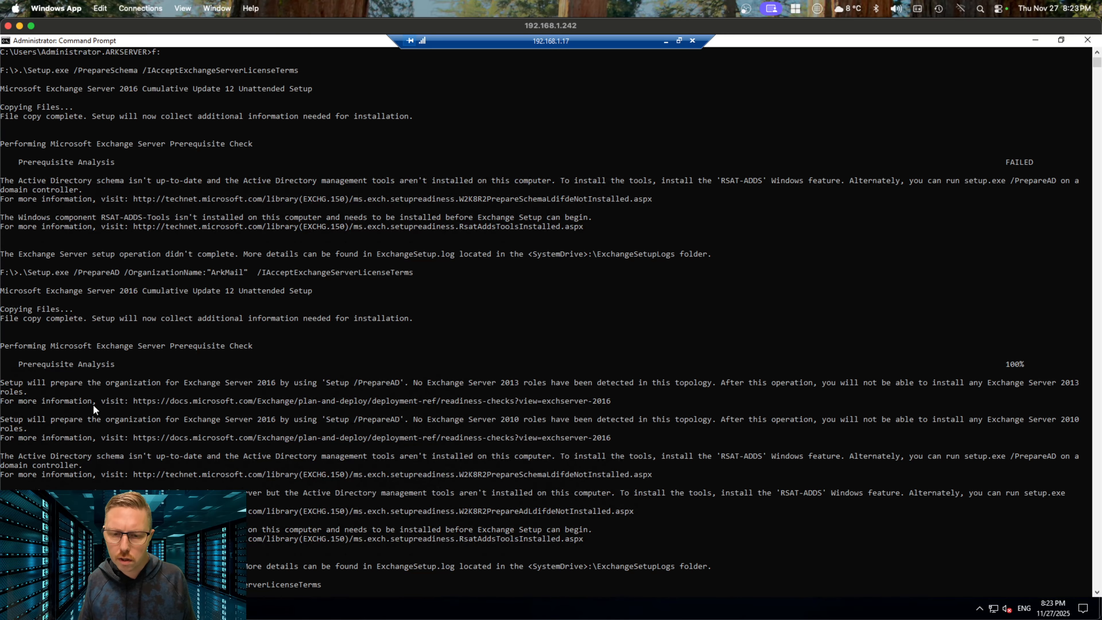
key(Return)
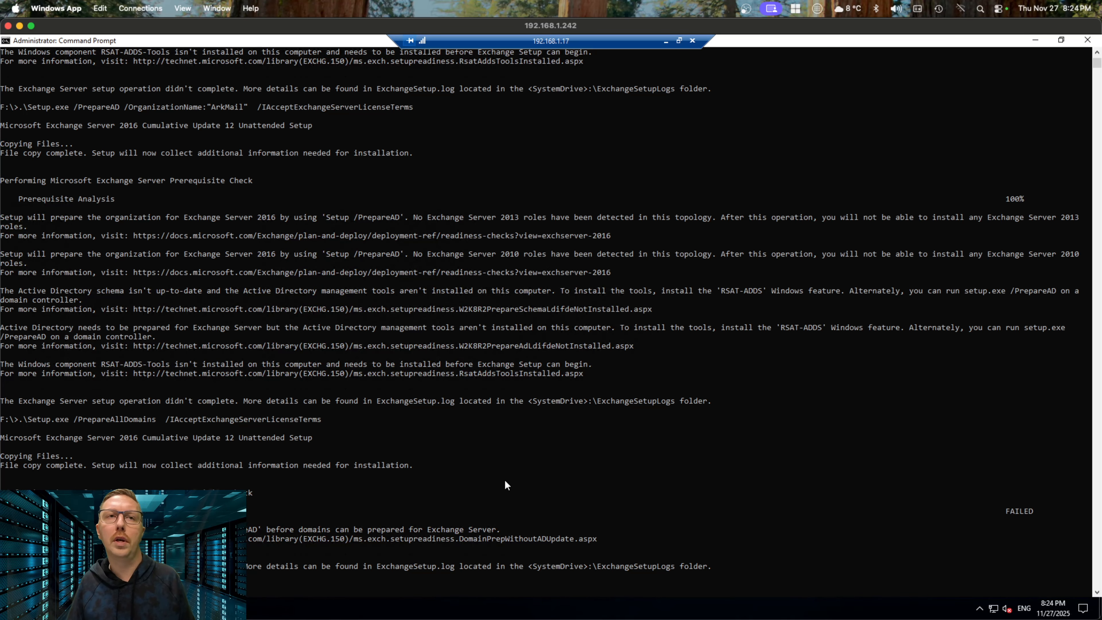
Examine the prerequisite analysis output of the /PrepareAllDomains run, and close the remote session window
drag(1006, 512, 1039, 512)
click(1048, 512)
click(681, 483)
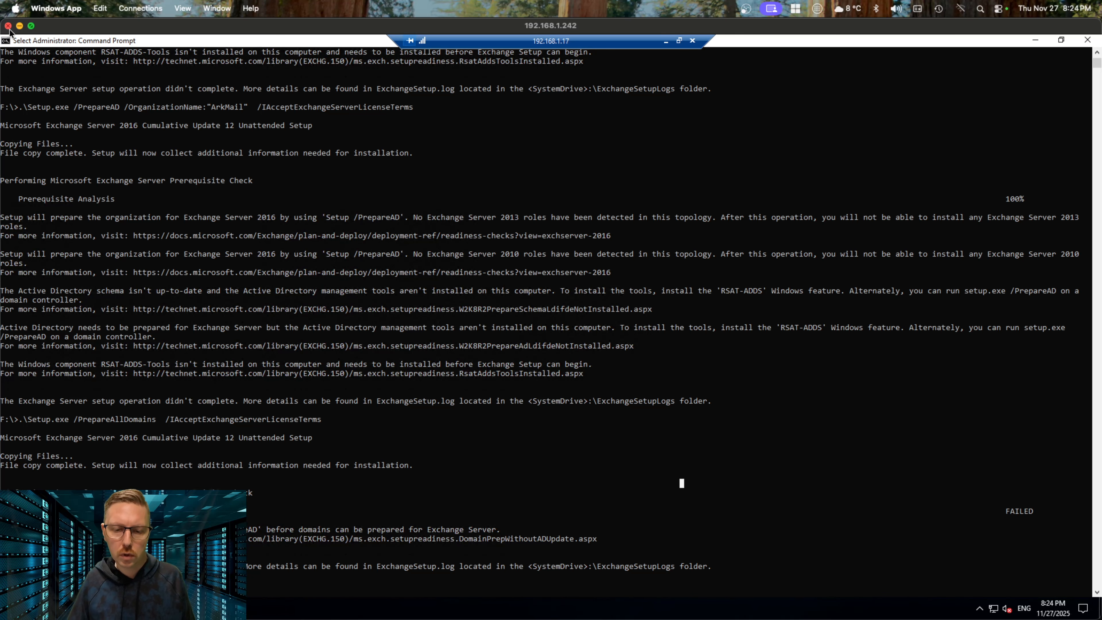
scroll(401, 593, down, 2)
scroll(400, 591, down, 1)
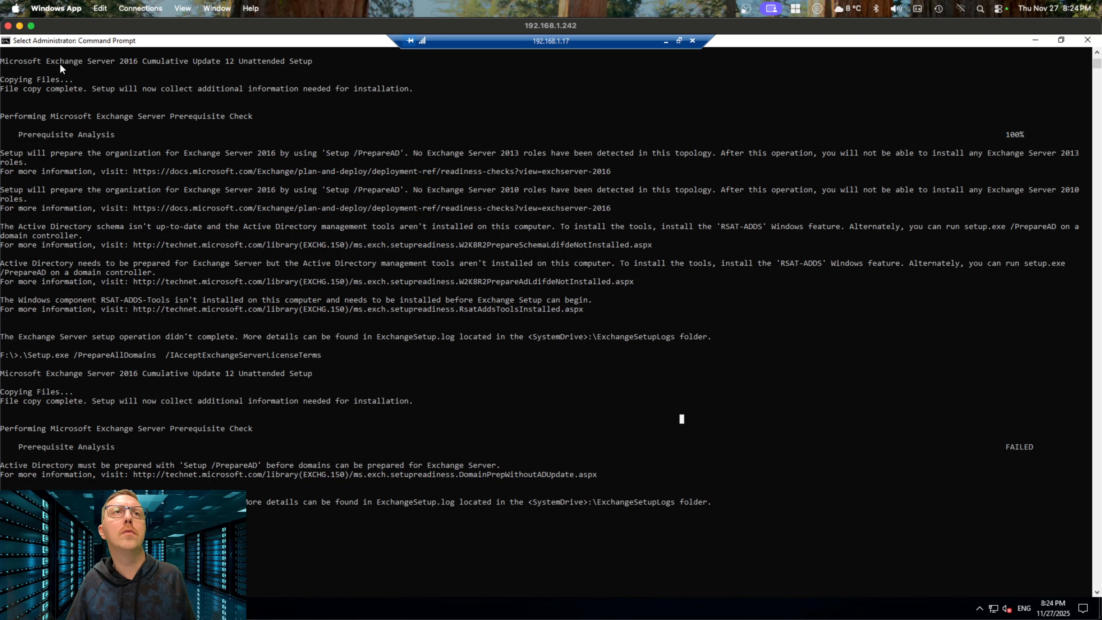
click(8, 25)
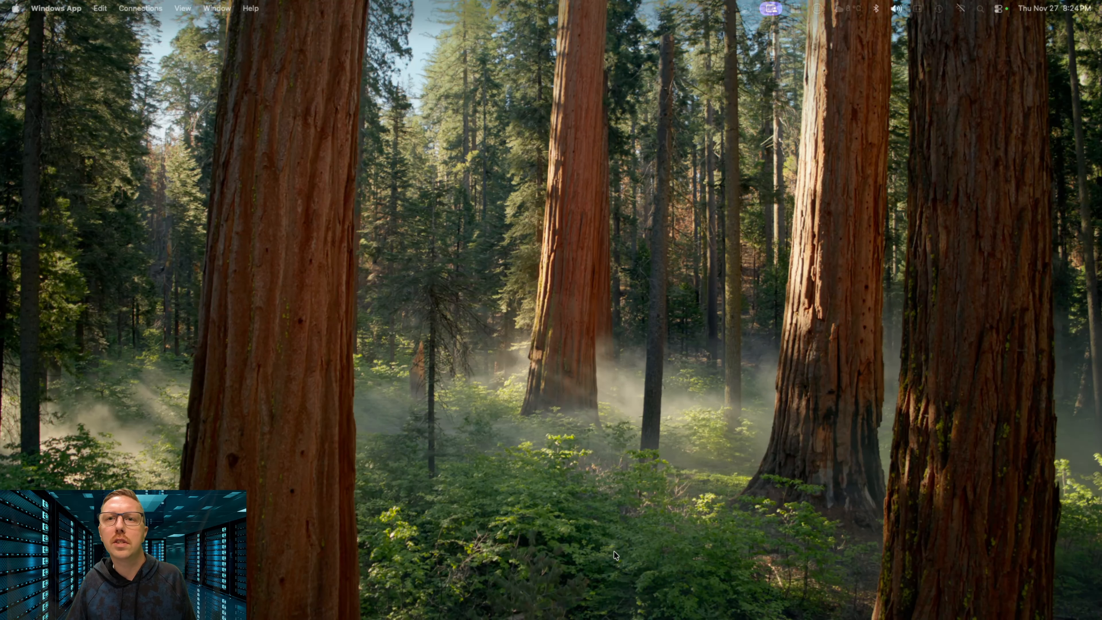
drag(373, 2, 348, 1)
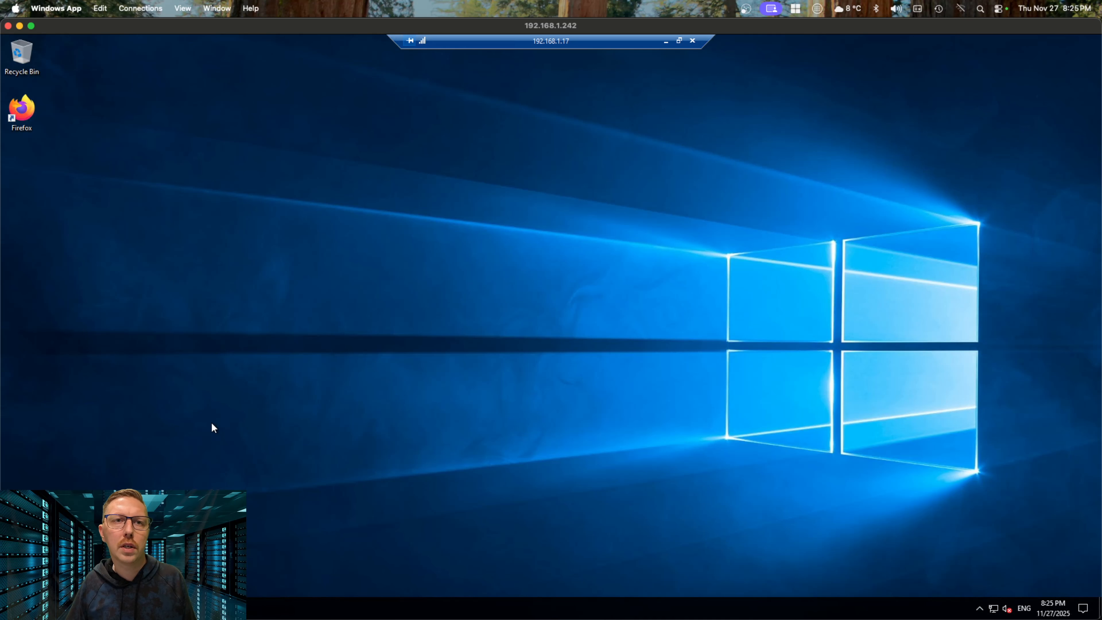
Launch the Exchange Setup program from DVD Drive (F:) in File Explorer
key(super+e)
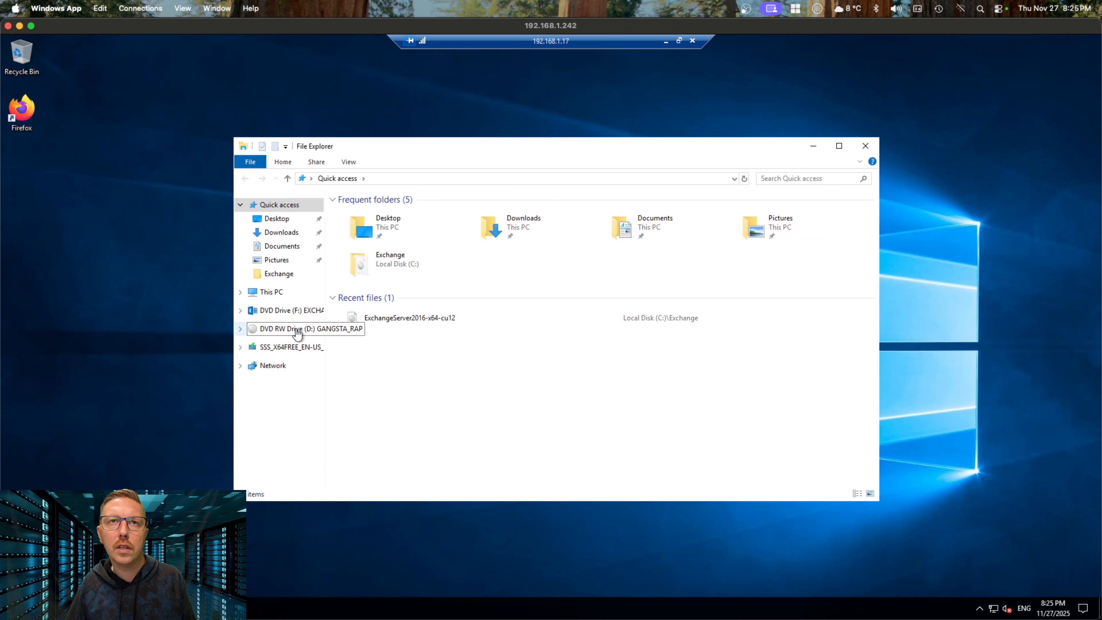
click(288, 310)
scroll(381, 398, down, 15)
double_click(365, 482)
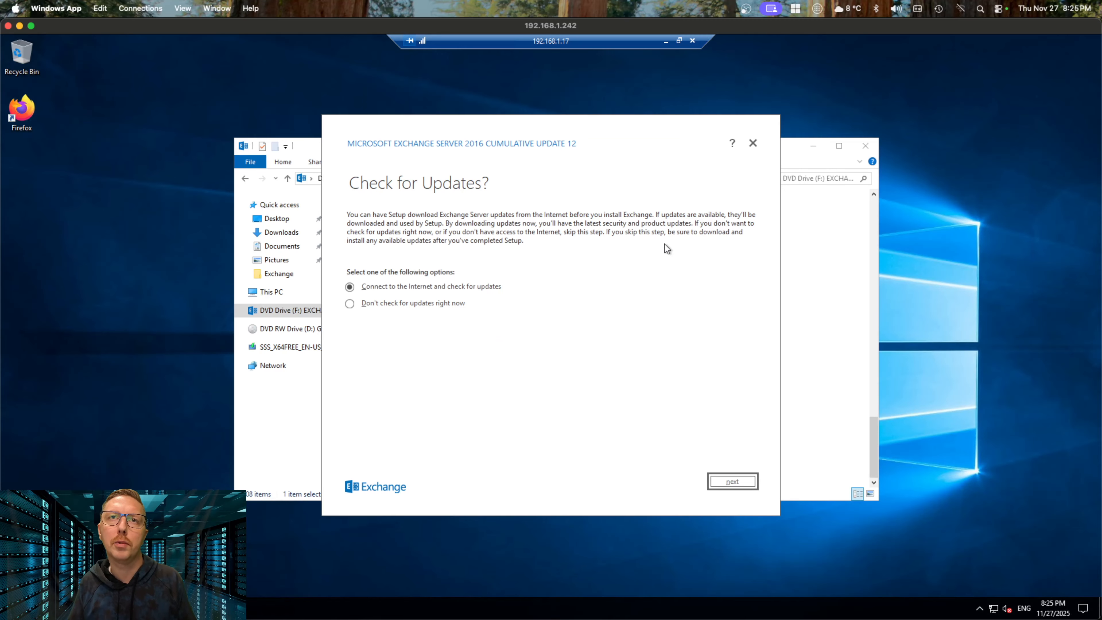
Choose not to check for updates right now in Exchange setup and continue past the introduction
click(412, 304)
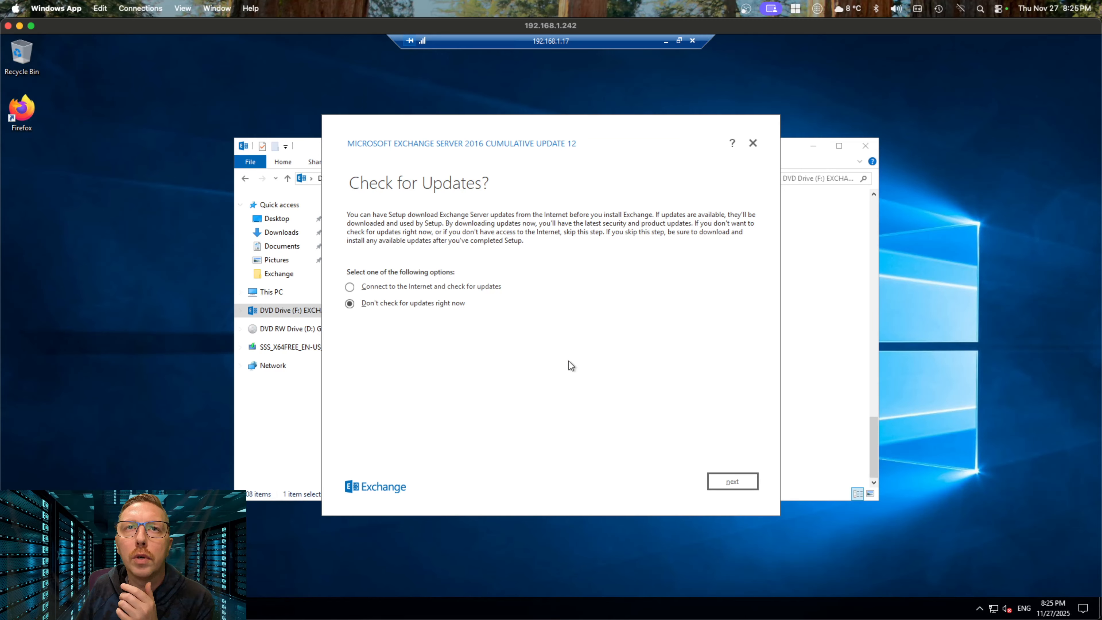
click(733, 481)
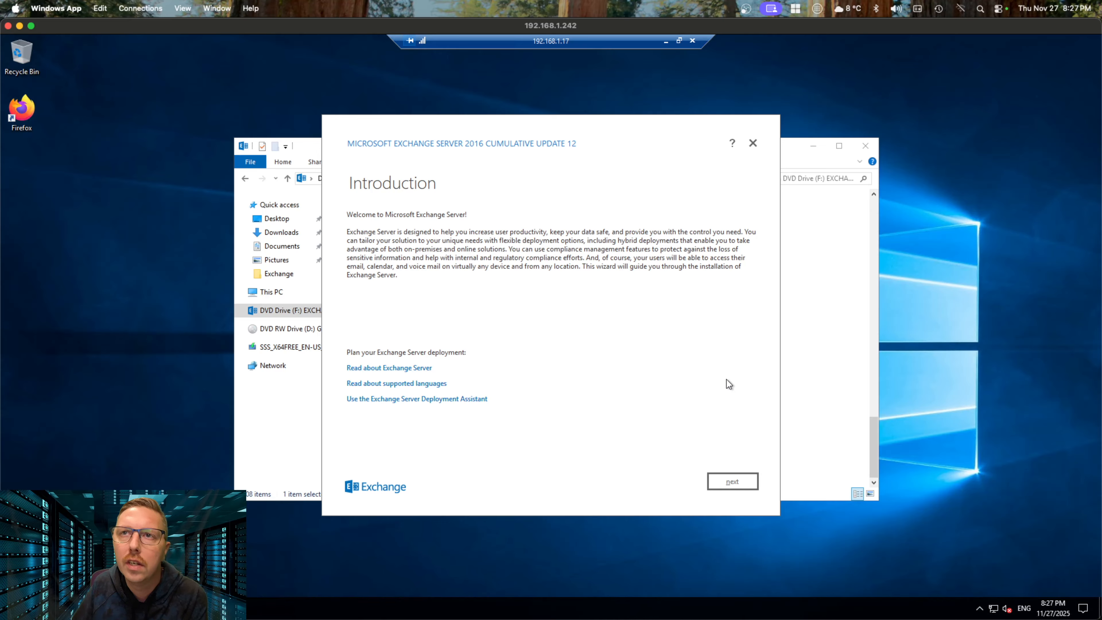
click(732, 482)
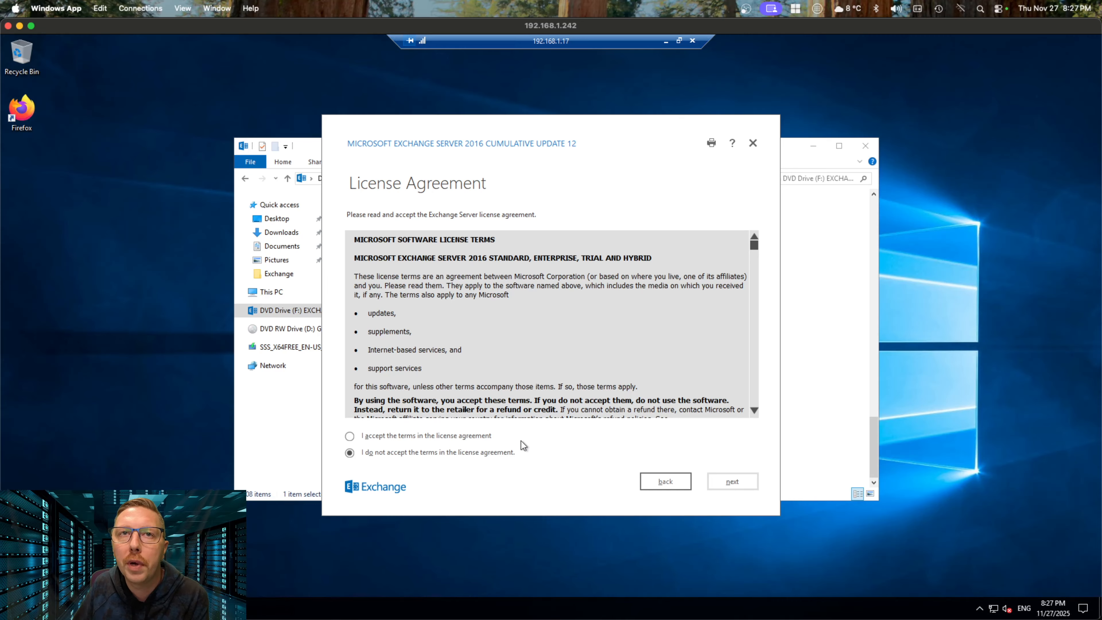
Accept the license agreement terms and keep the option to use recommended settings
click(488, 438)
click(742, 481)
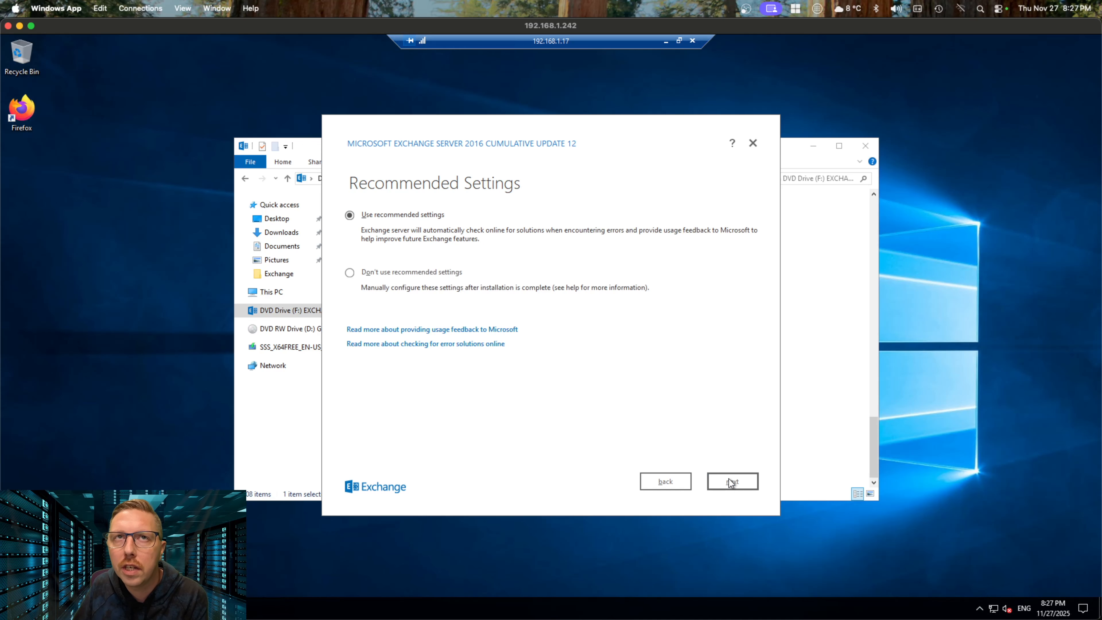
click(743, 480)
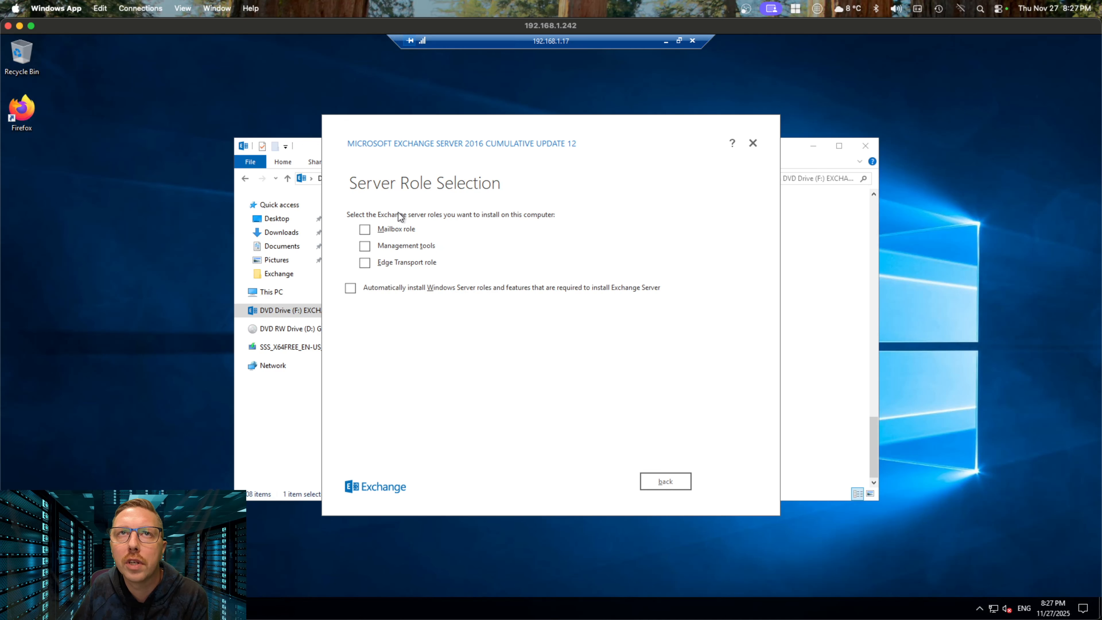
Select the Mailbox role and enable automatic installation of the required Windows Server roles and features
click(364, 229)
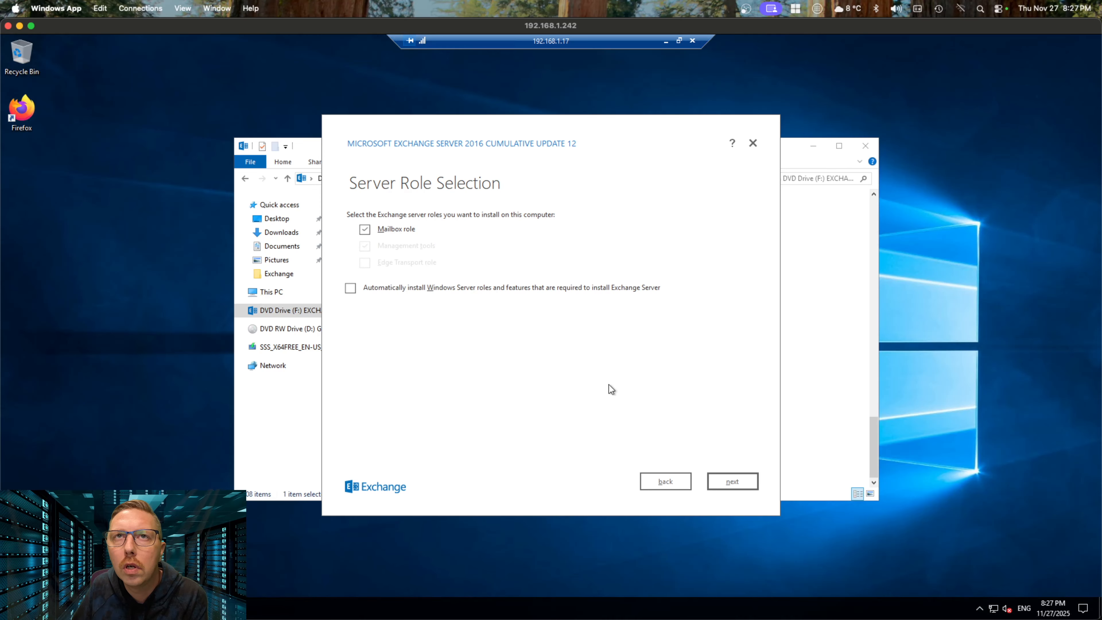
click(355, 290)
click(740, 486)
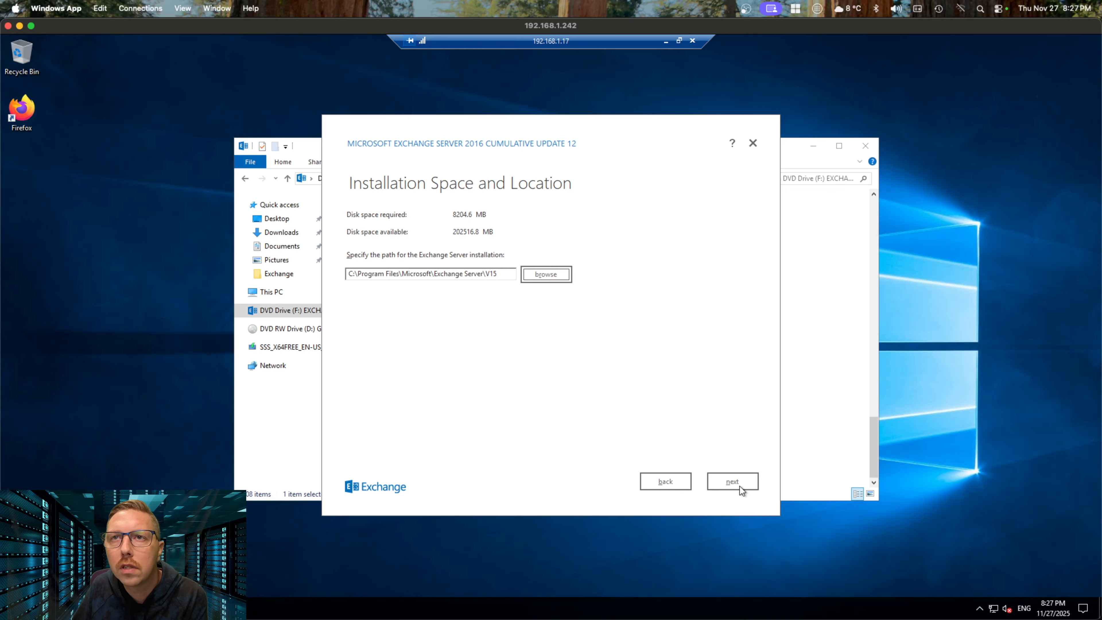
Keep the installation path C:\Program Files\Microsoft\Exchange Server\V15 and bring the setup wizard to the Exchange Organization page
click(733, 482)
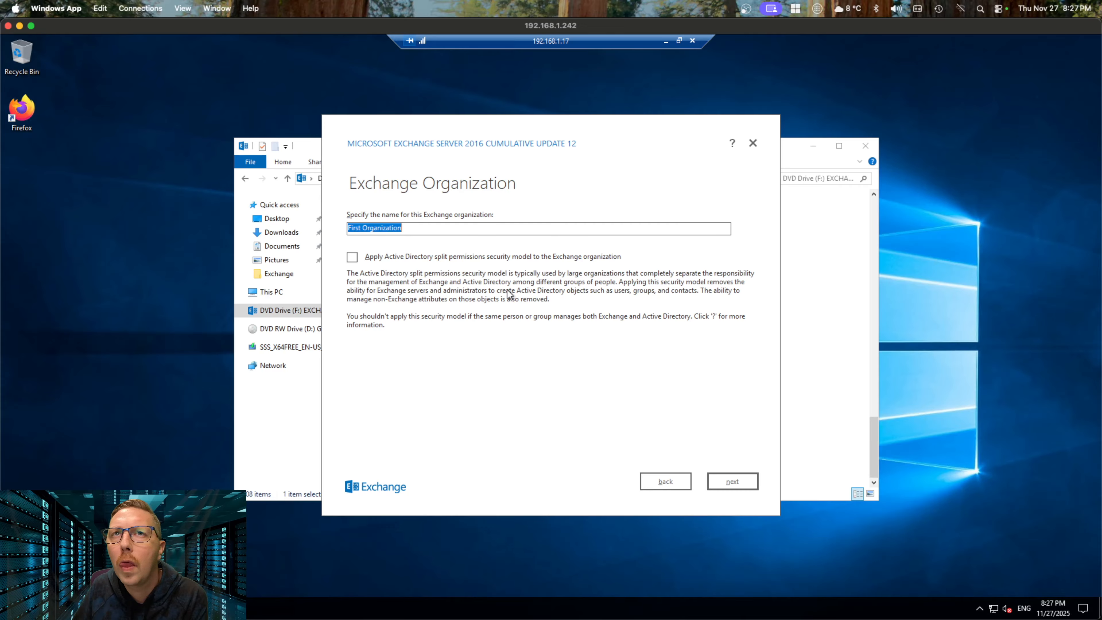
click(737, 479)
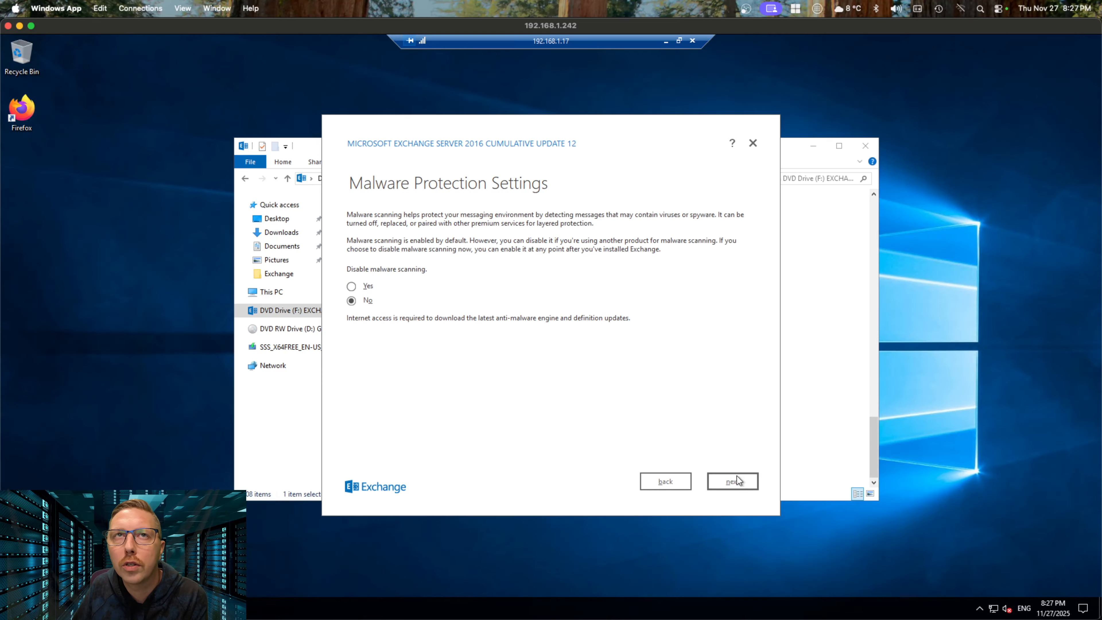
click(655, 483)
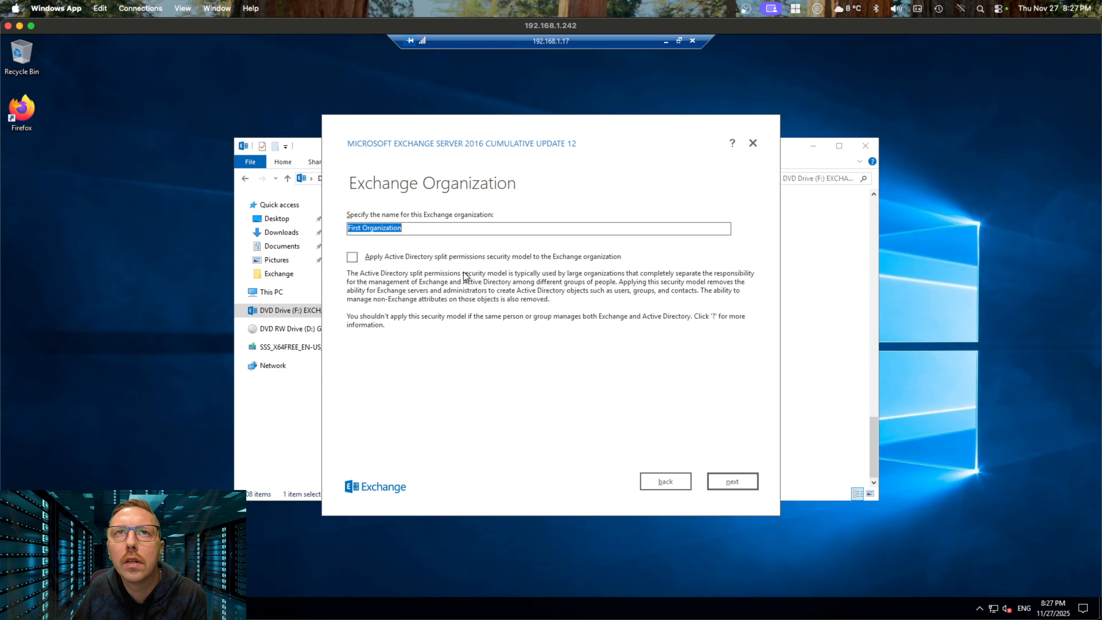
Name the Exchange organization Ark Mail, leave malware scanning enabled, and continue to the readiness checks
drag(414, 228, 327, 228)
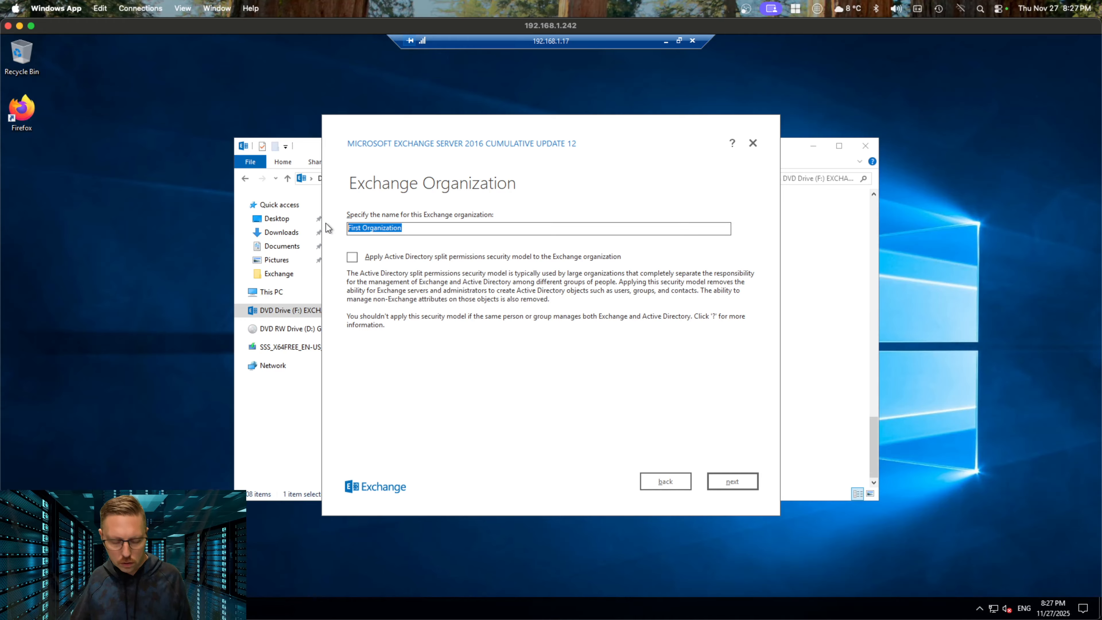
text(Ark)
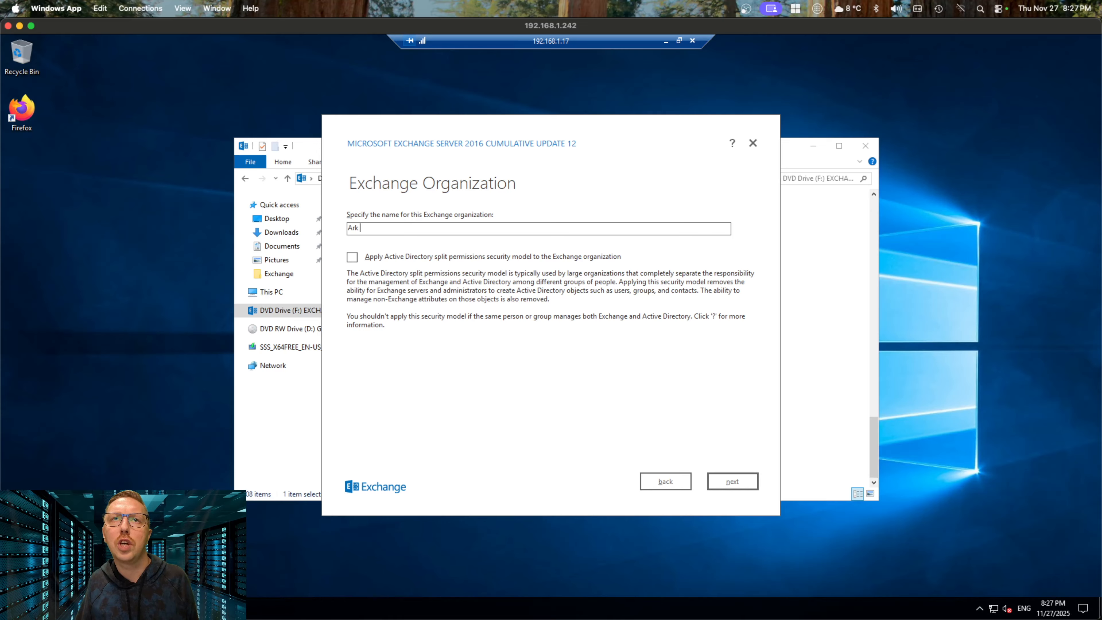
text( Mail)
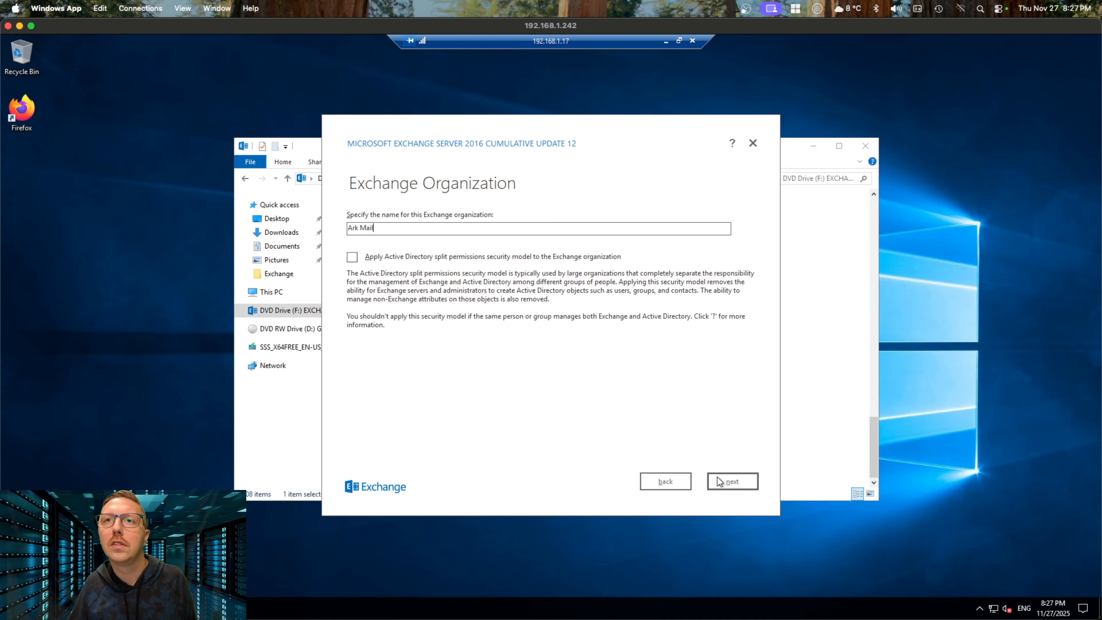
click(732, 482)
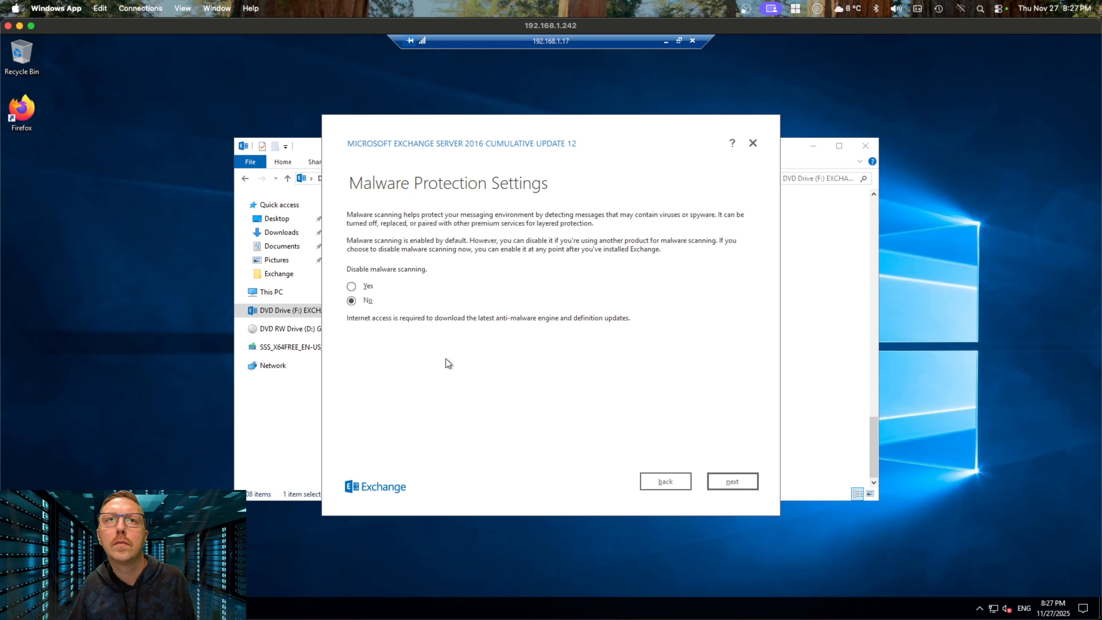
click(728, 476)
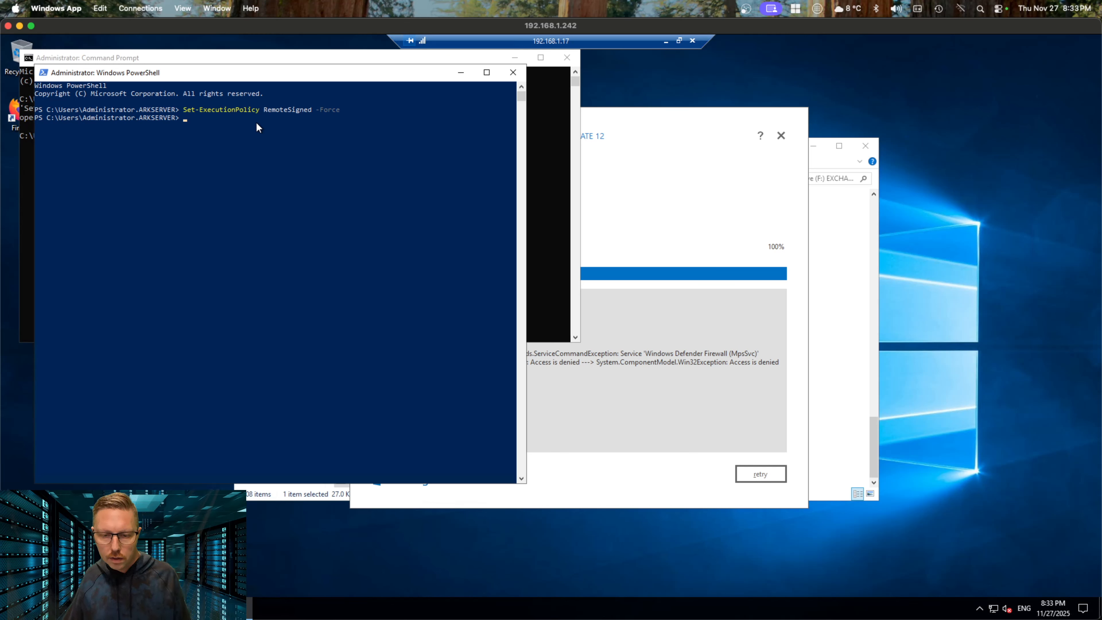
Try to stop the firewall service with net stop mpssvc in PowerShell, and retry the Exchange readiness checks
click(209, 125)
text(stop mpssvc)
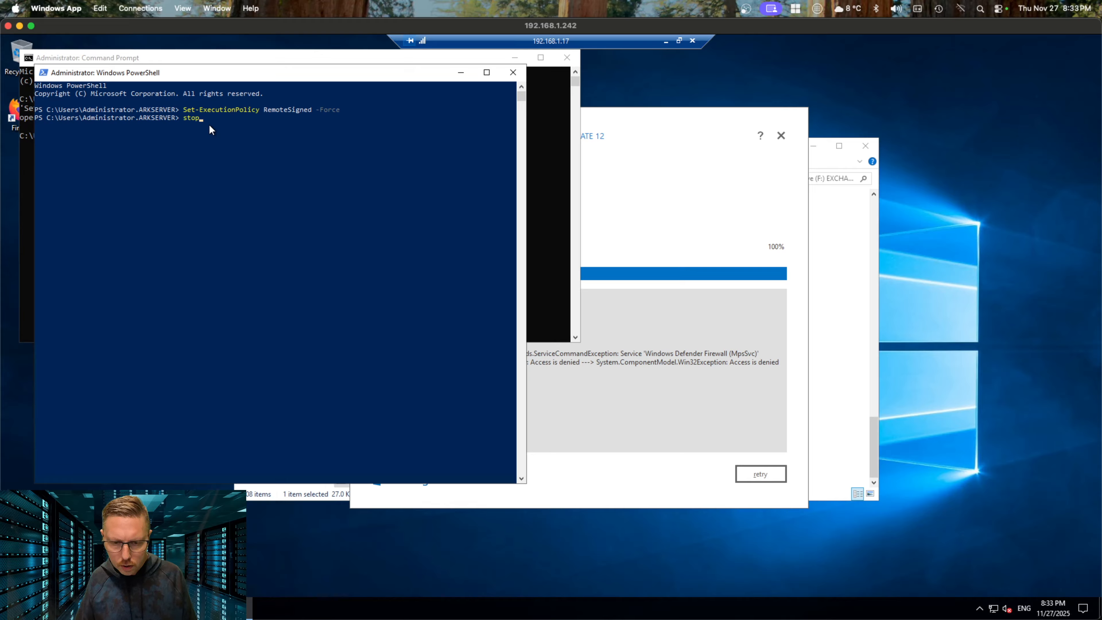
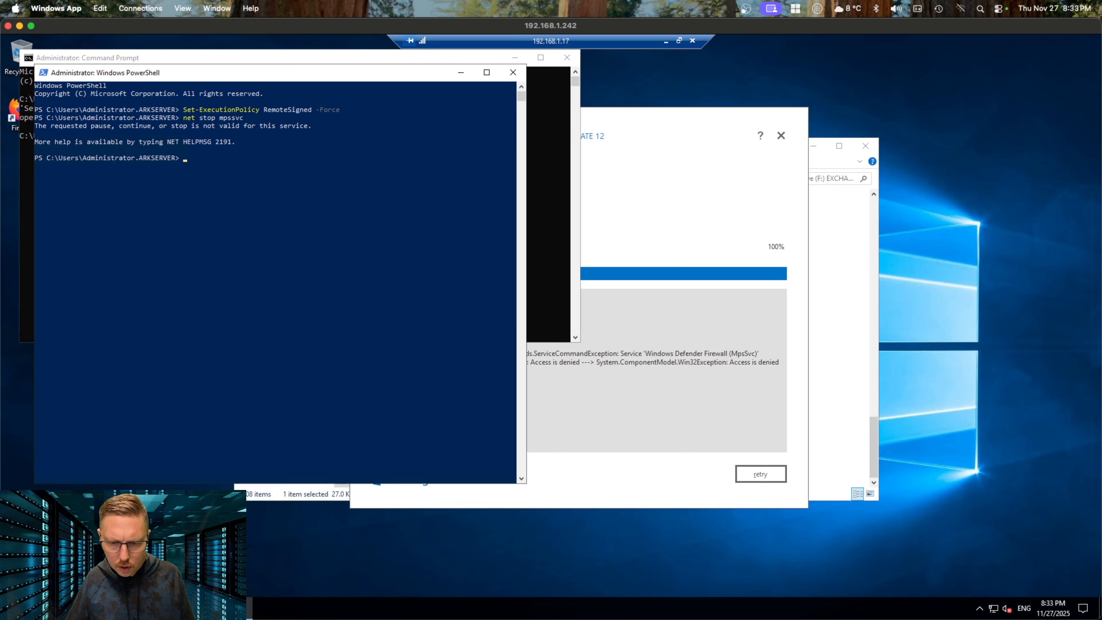
click(666, 460)
click(765, 474)
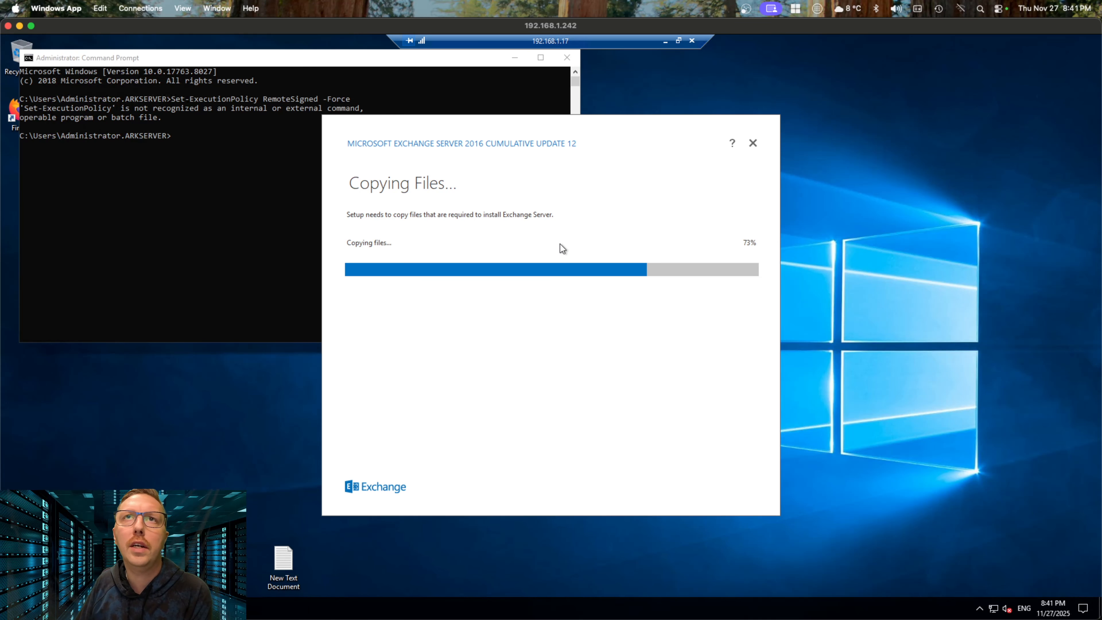
Close the Command Prompt window and delete the New Text Document file from the desktop
click(567, 58)
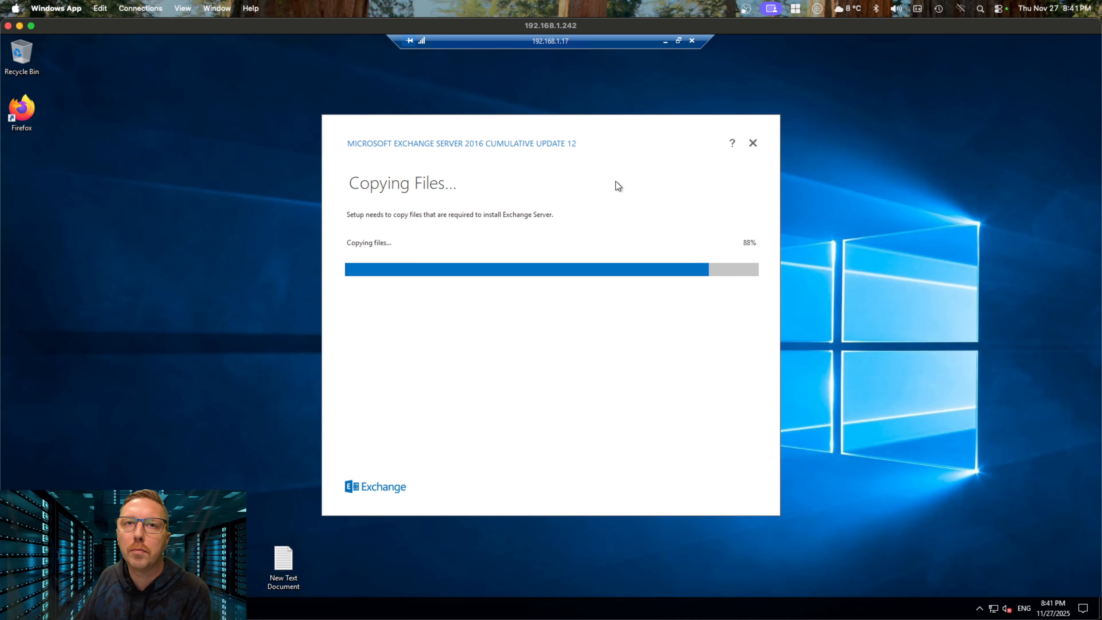
right_click(284, 563)
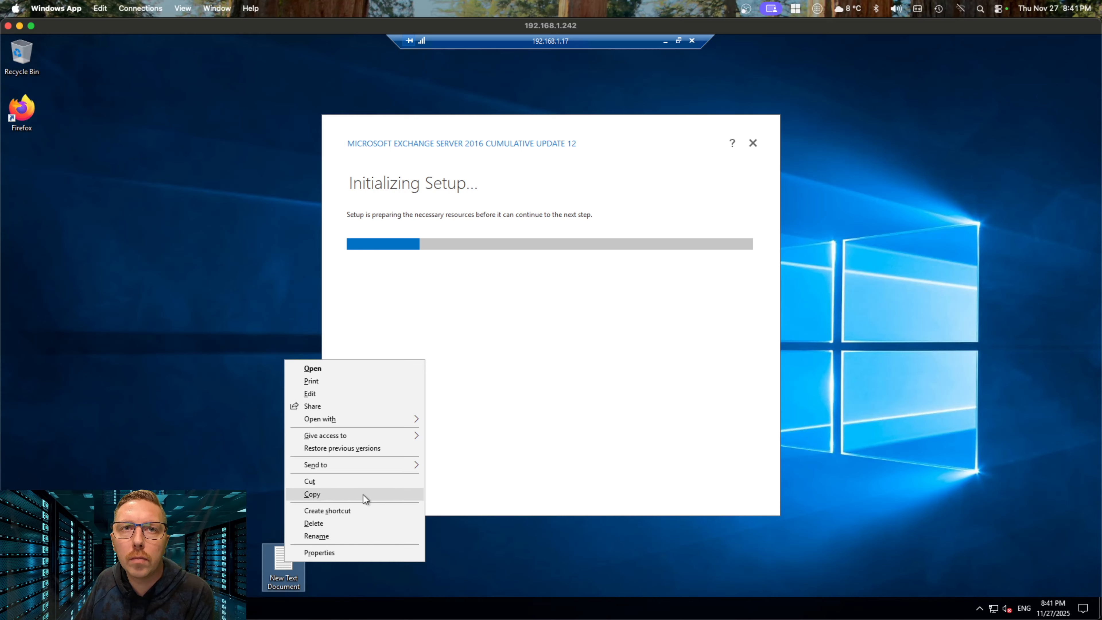
click(361, 523)
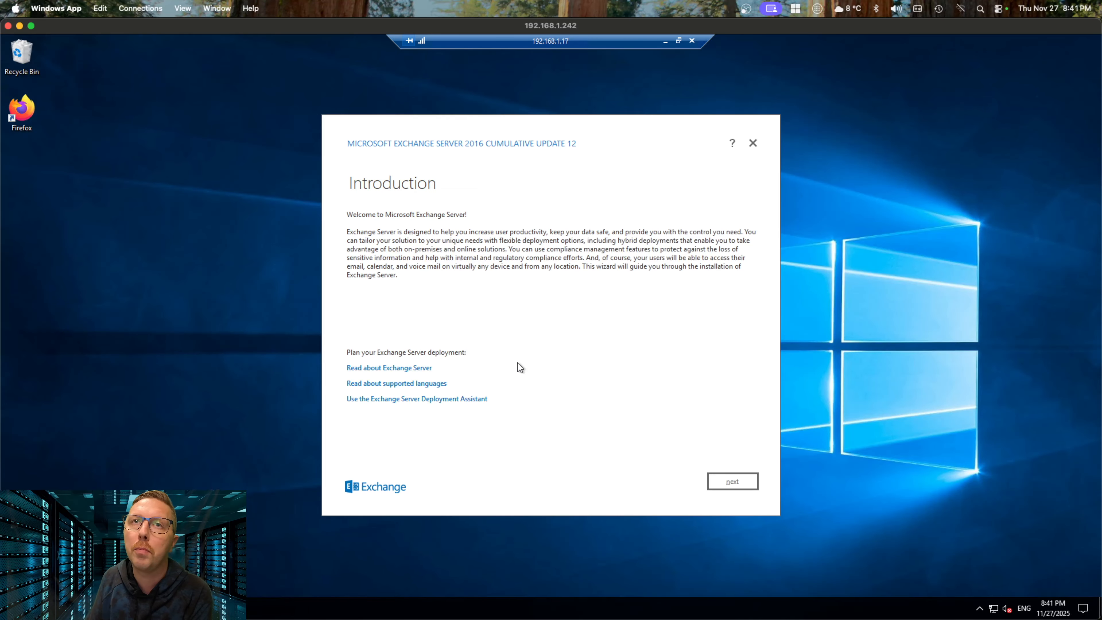
Go through the Exchange setup wizard again with the recommended settings until the Exchange Organization page
click(731, 481)
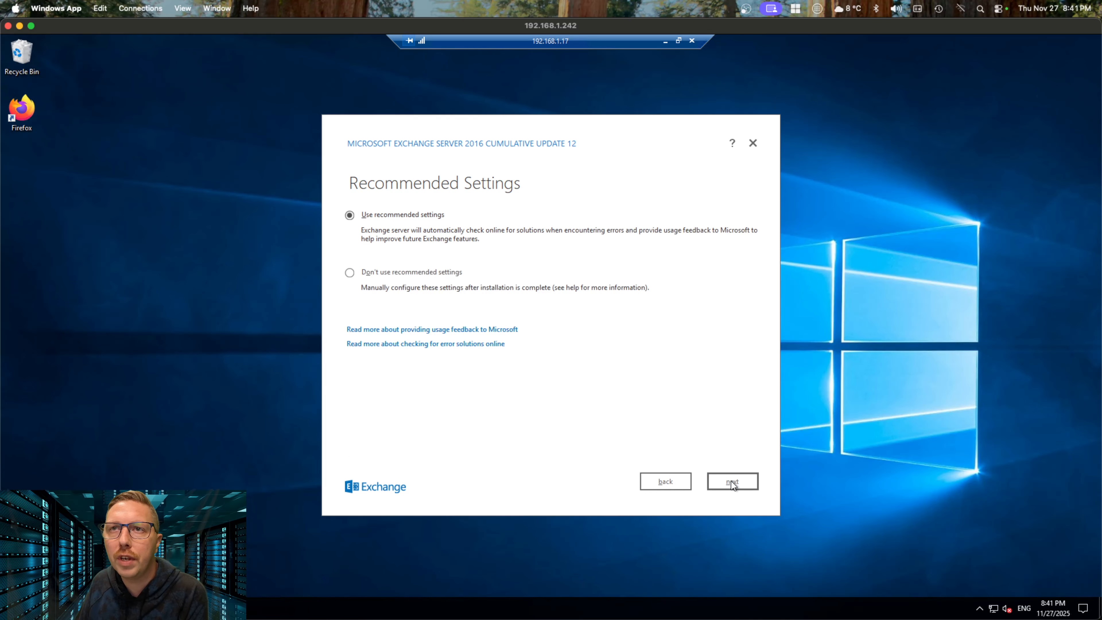
click(731, 481)
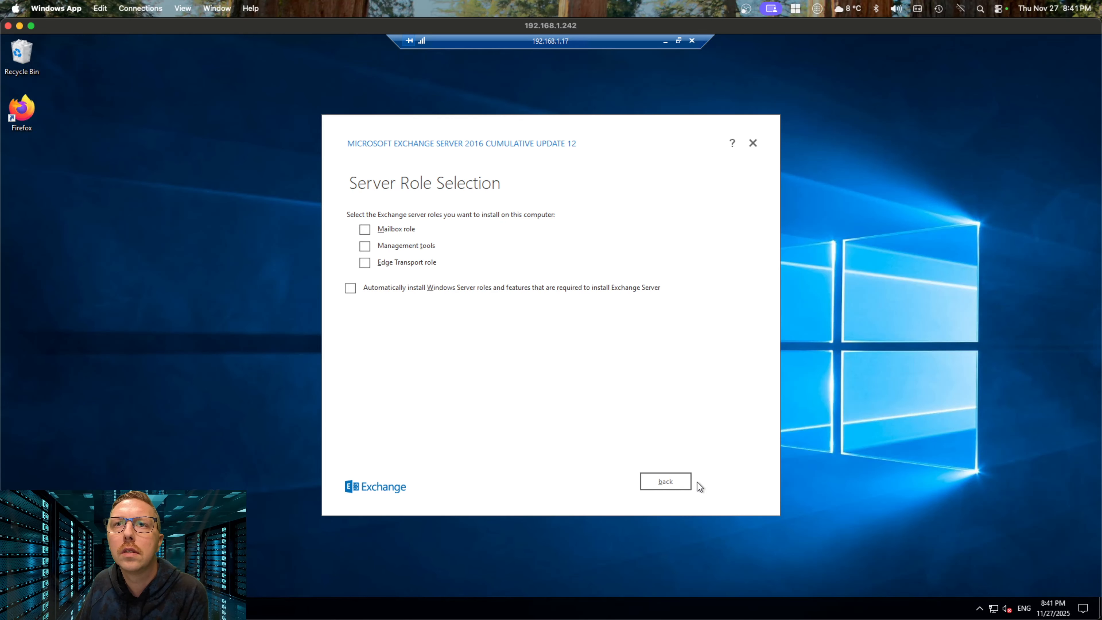
click(735, 480)
click(735, 480)
Enter Ark Mail as the Exchange organization name and continue past the malware protection settings
text(mk labs)
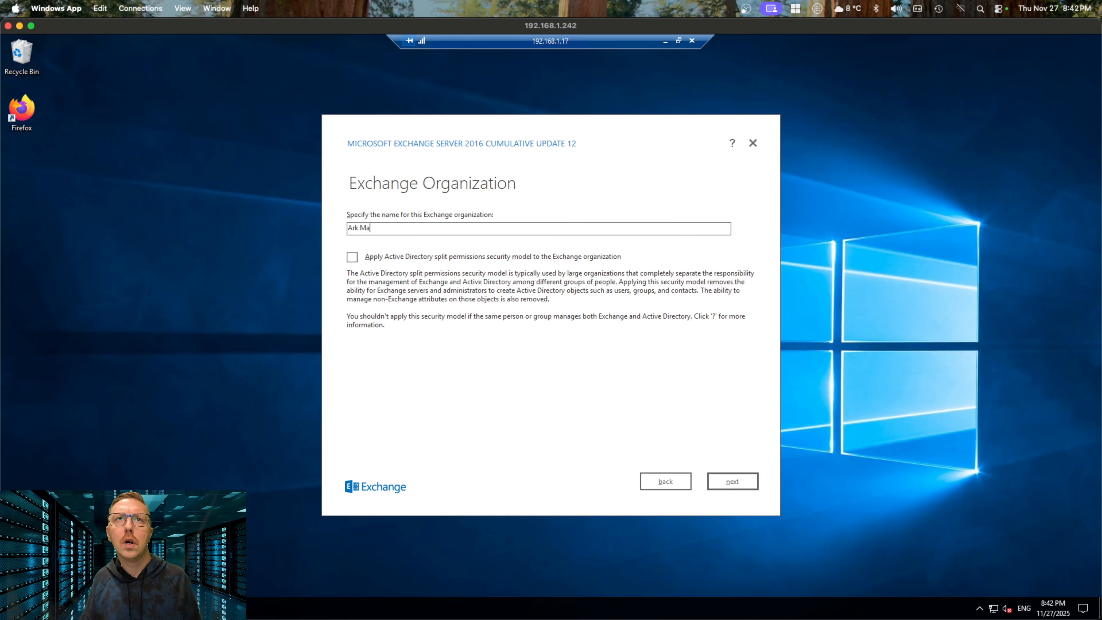
click(731, 480)
click(731, 480)
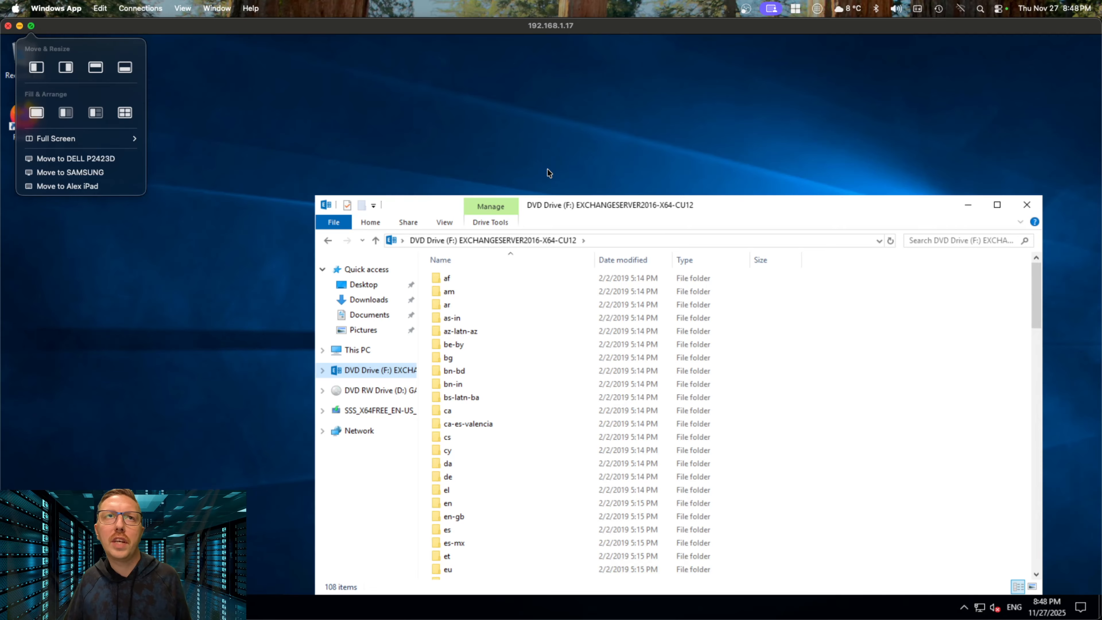
Run the Setup application from the mounted EXCHANGESERVER2016-X64-CU12 drive as administrator
click(317, 122)
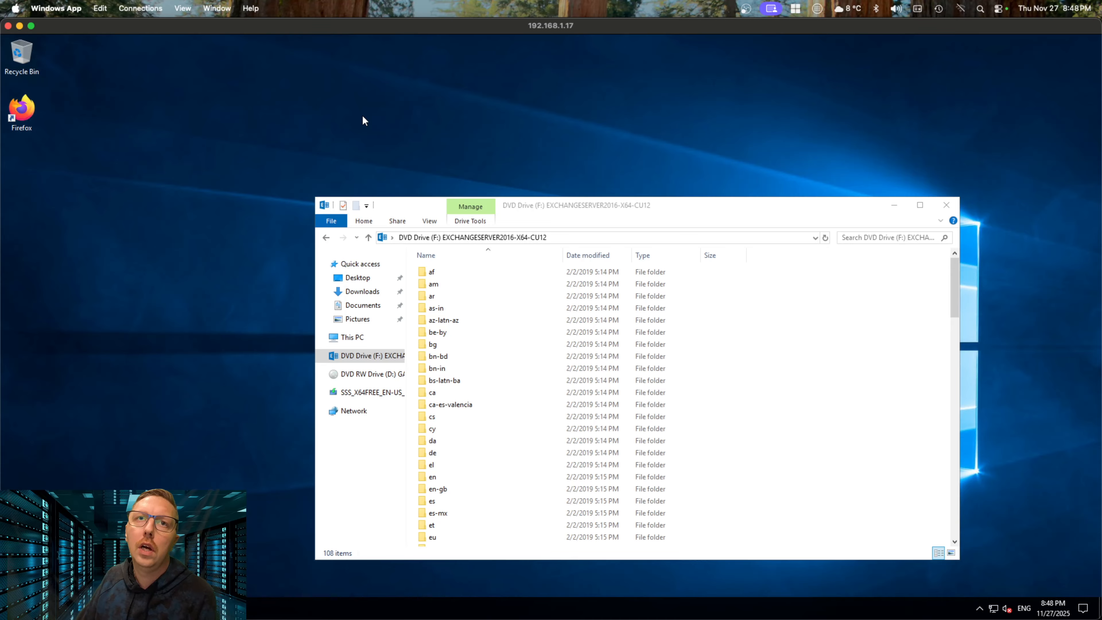
click(631, 205)
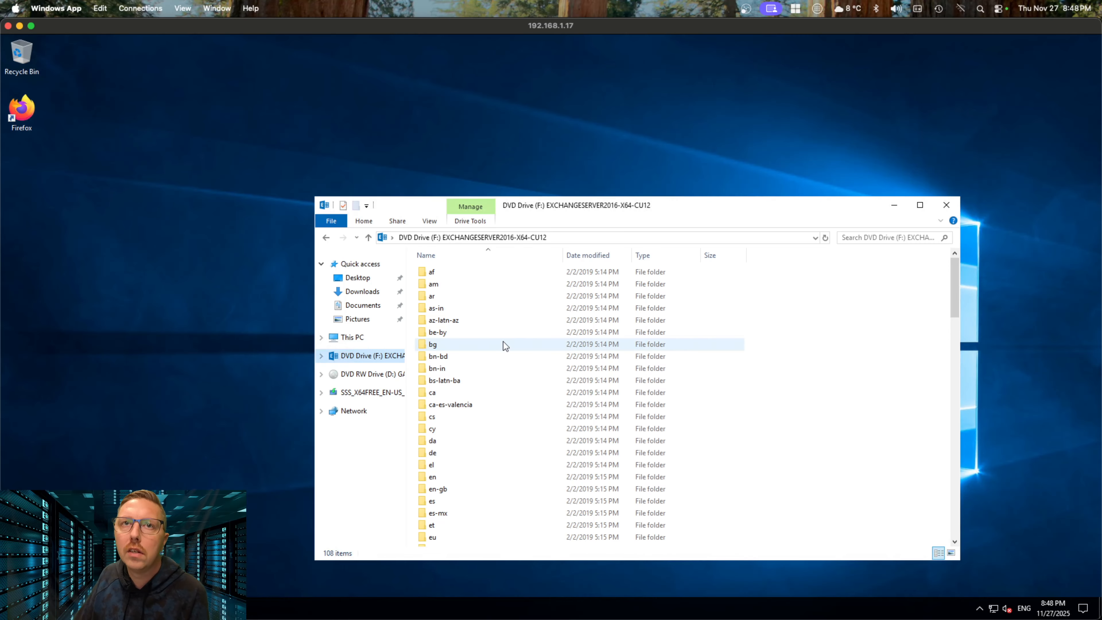
scroll(557, 403, down, 16)
scroll(558, 404, down, 10)
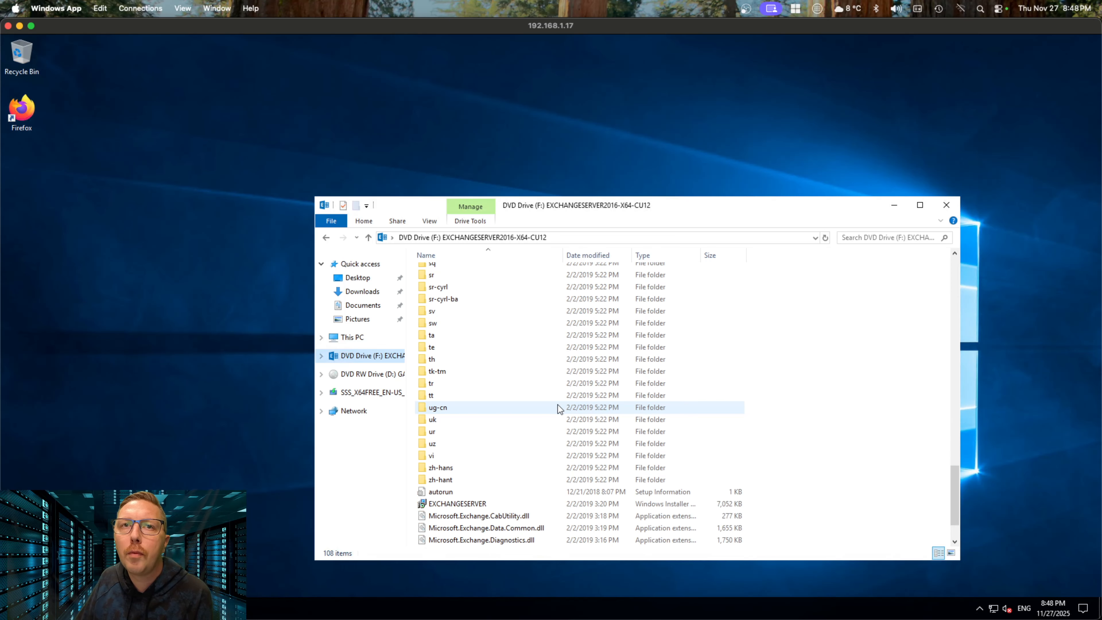
click(444, 540)
right_click(443, 540)
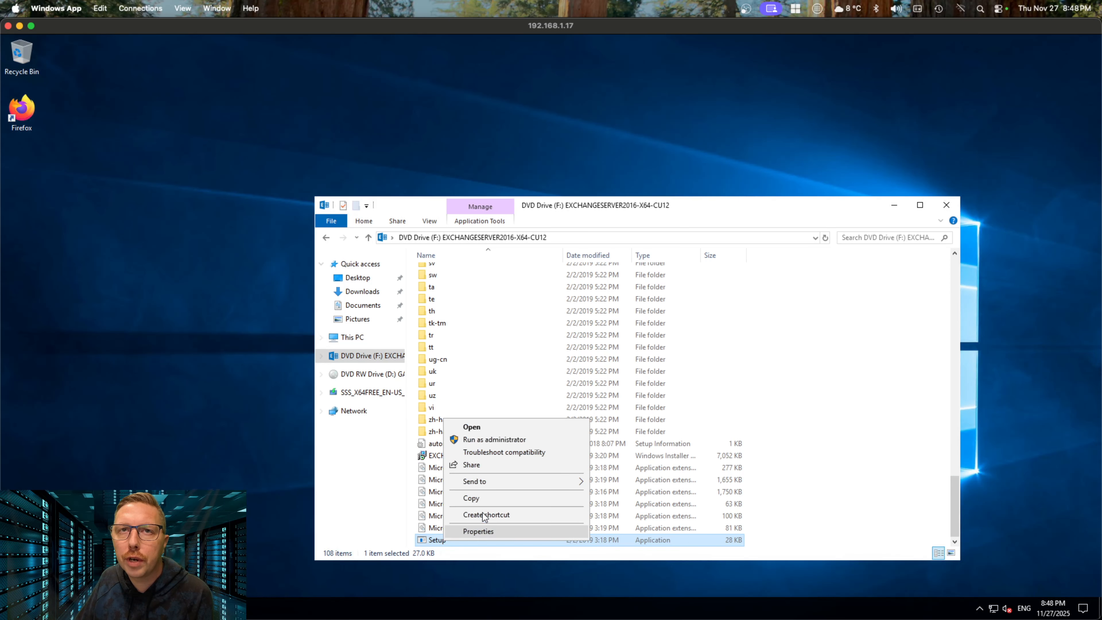
click(501, 434)
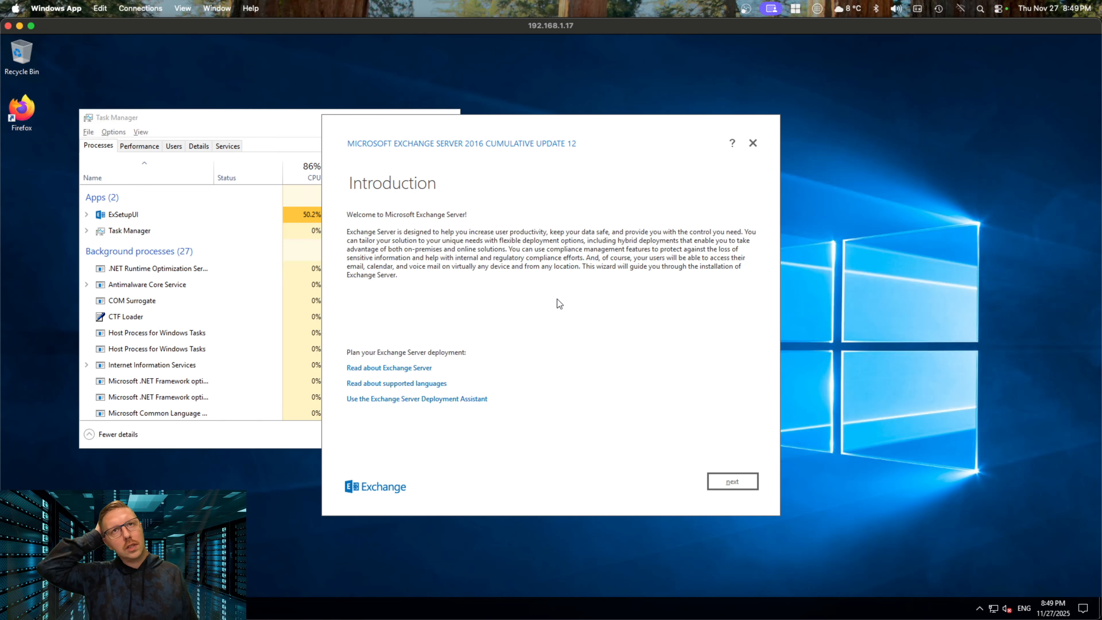
Continue through the setup wizard, keeping the path C:\Program Files\Microsoft\Exchange Server\V15, and run the readiness checks
click(732, 481)
click(732, 481)
click(732, 481)
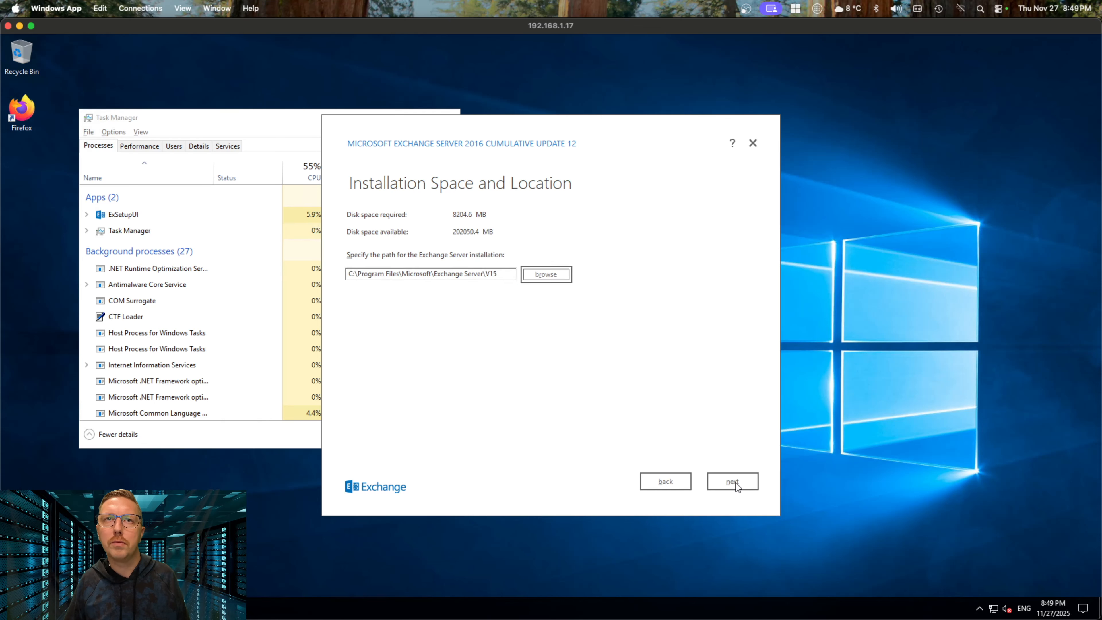
click(732, 480)
click(732, 481)
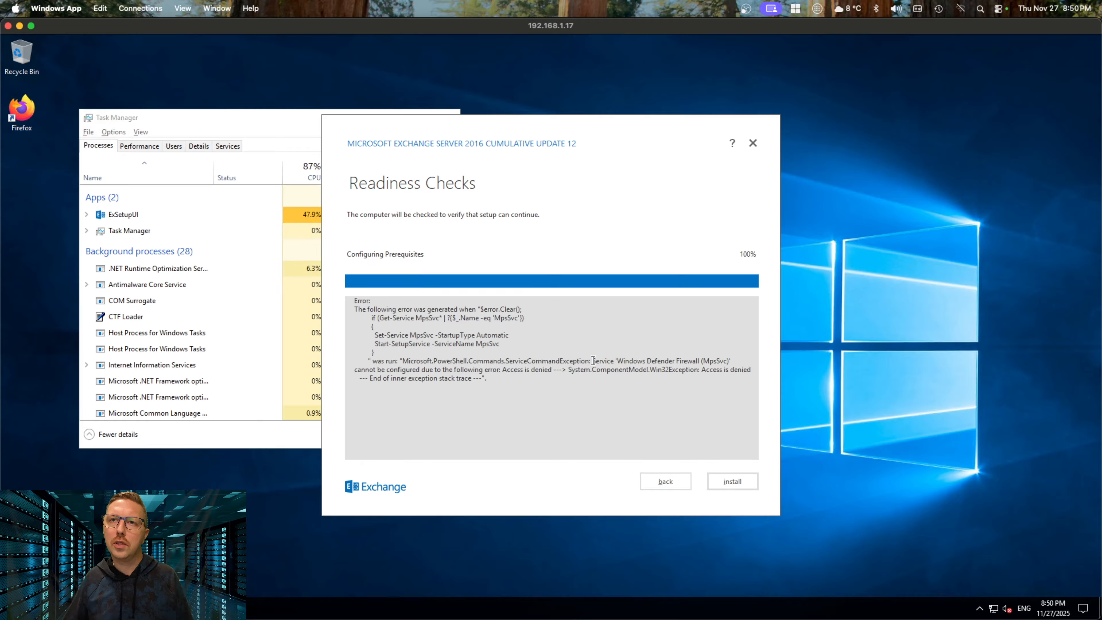
key(super)
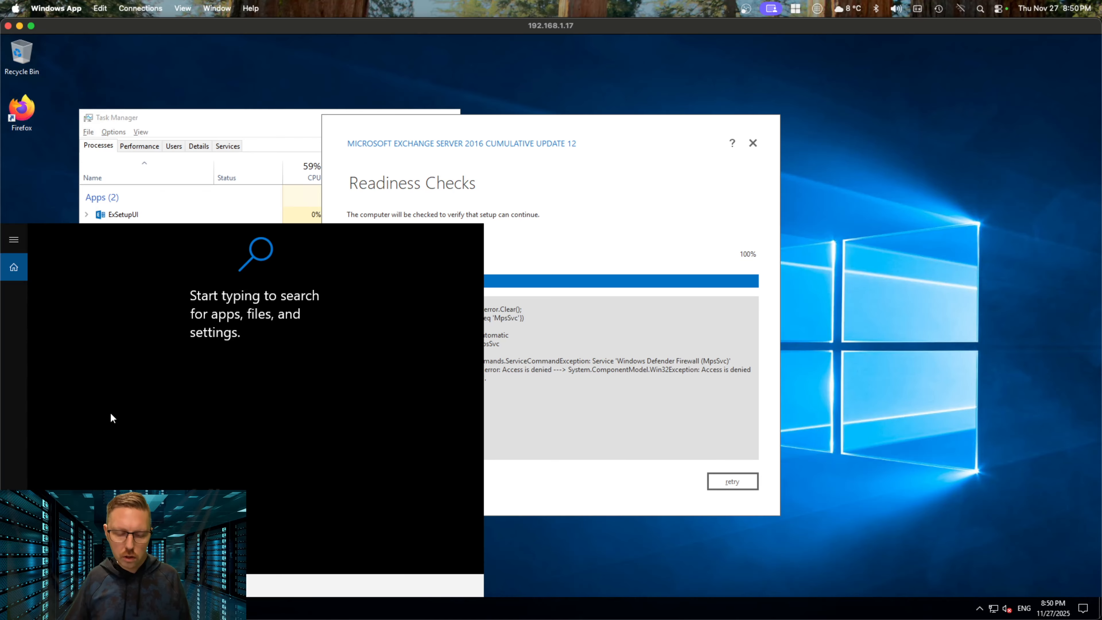
click(14, 608)
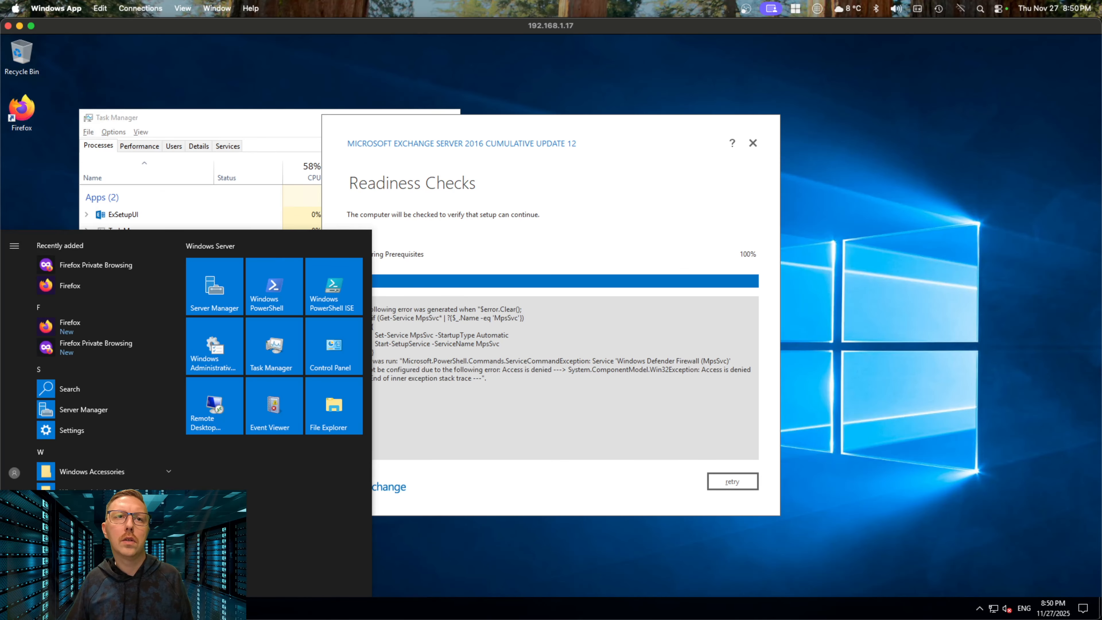
right_click(267, 289)
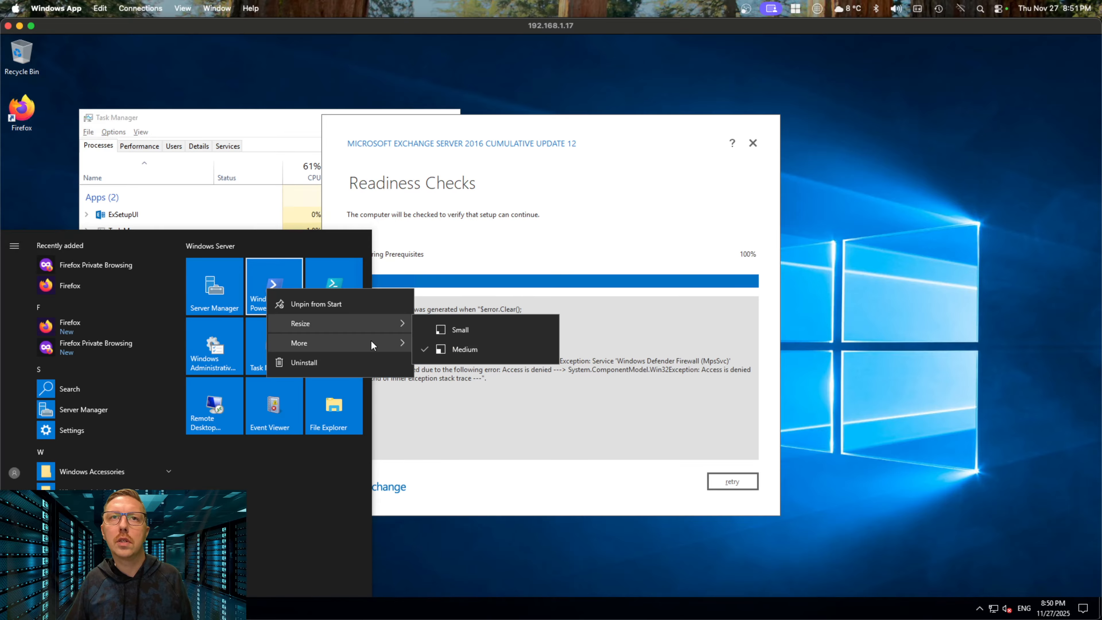
mouse_move(375, 342)
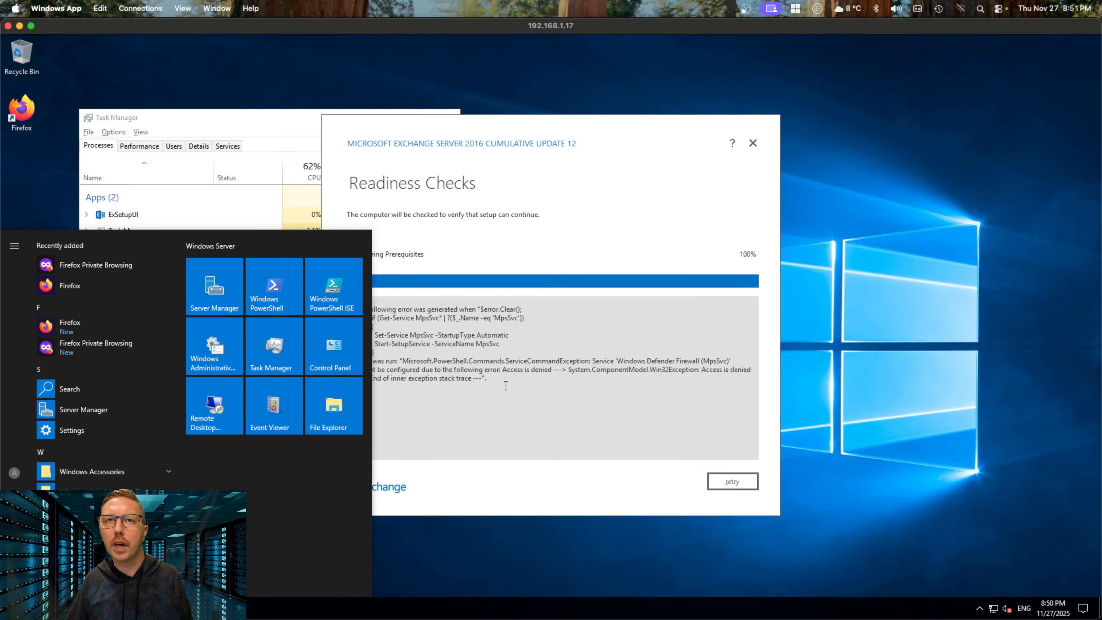
click(504, 386)
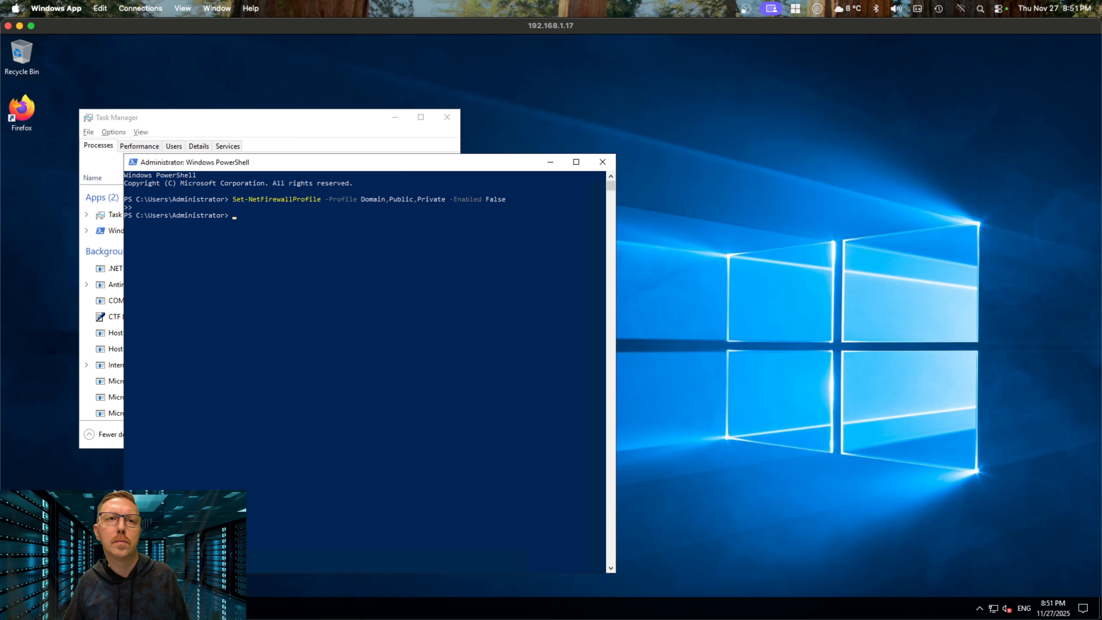
Open a File Explorer window and go to the DVD RW Drive (D:)
key(super+e)
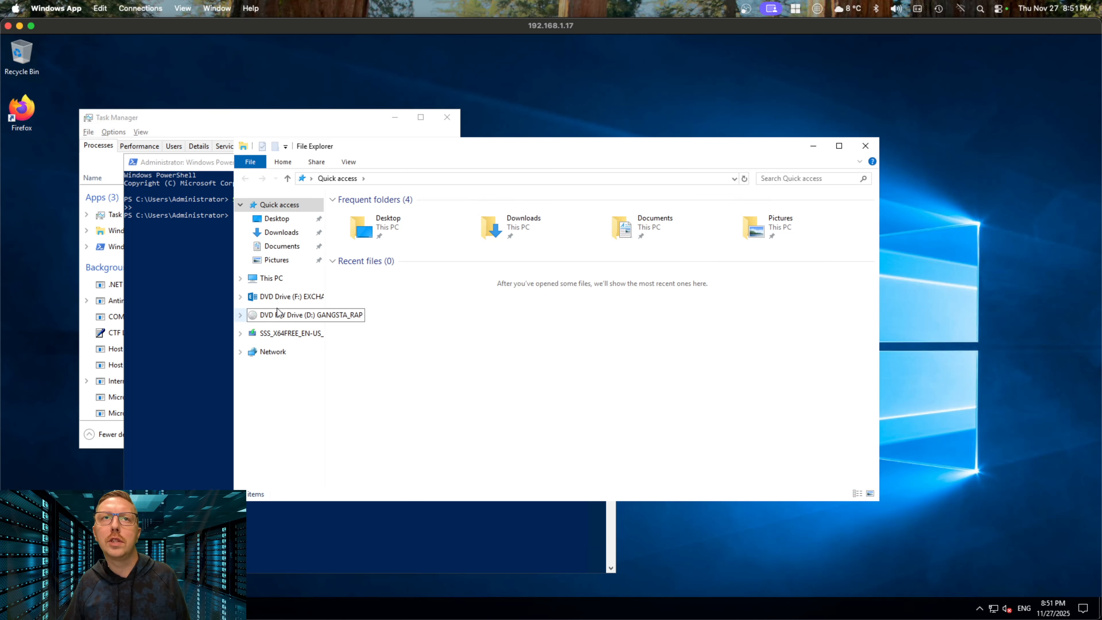
click(278, 314)
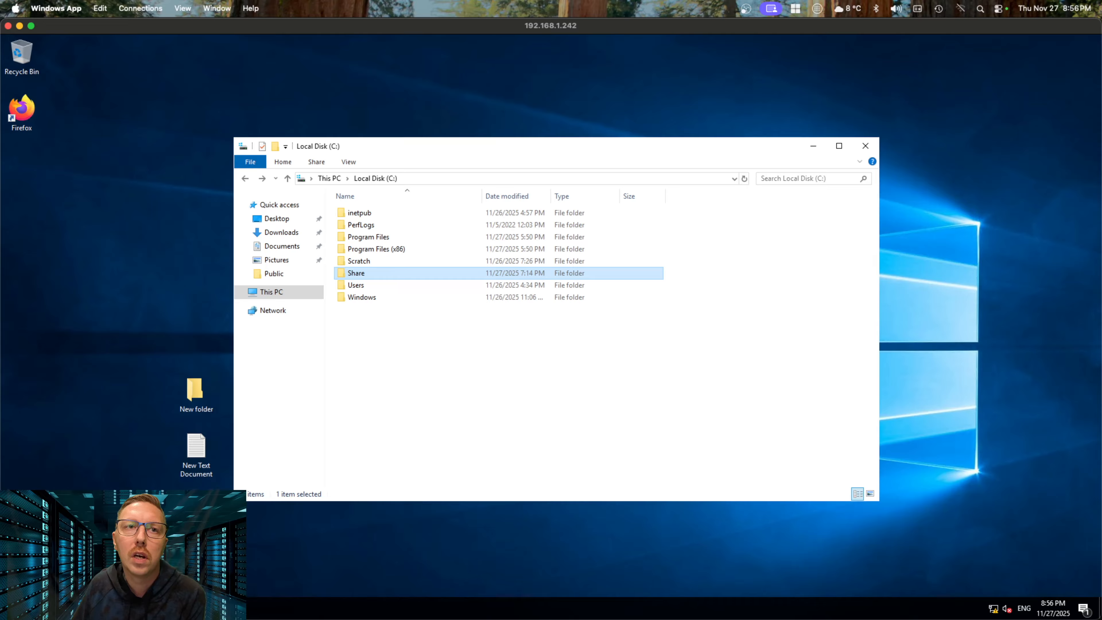
Open Server Manager on the 192.168.1.242 server, review the Local Server properties, and minimize the window
key(super)
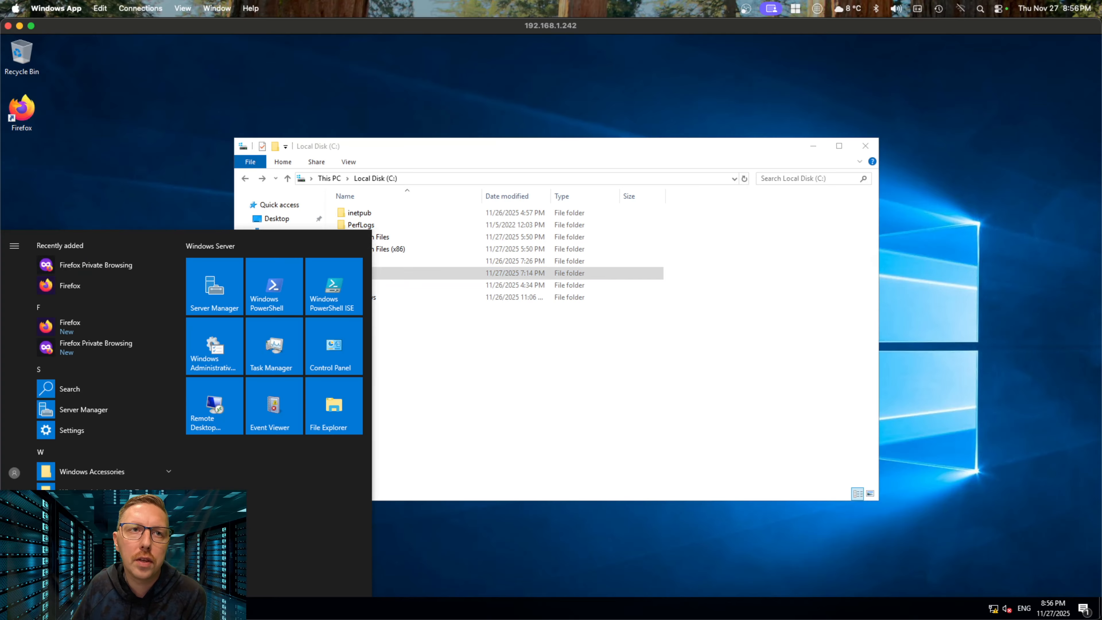
click(217, 291)
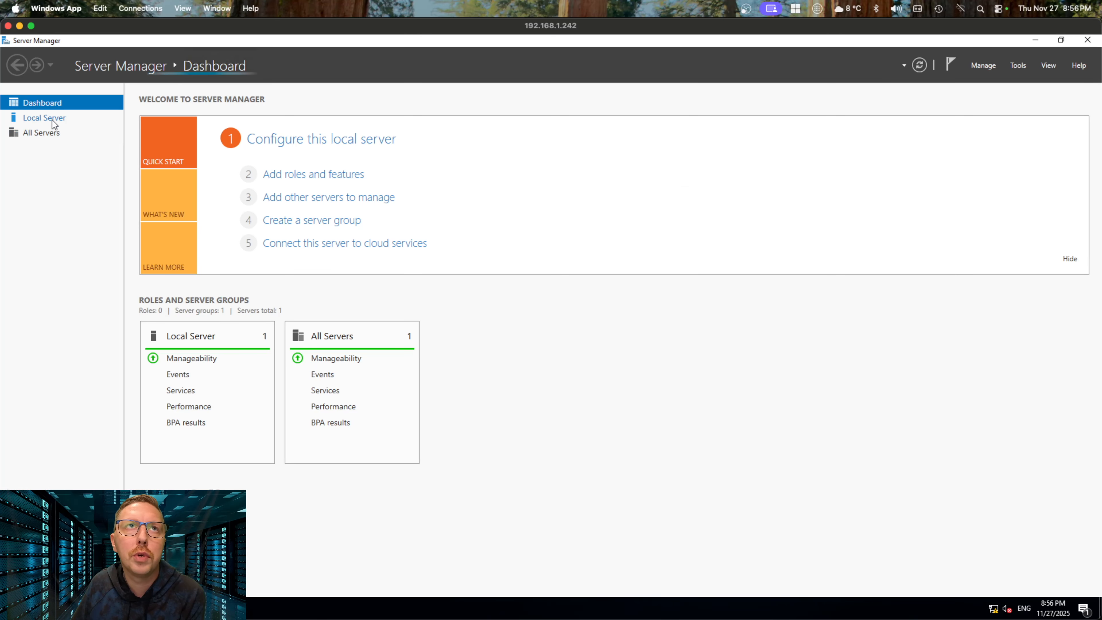
click(52, 118)
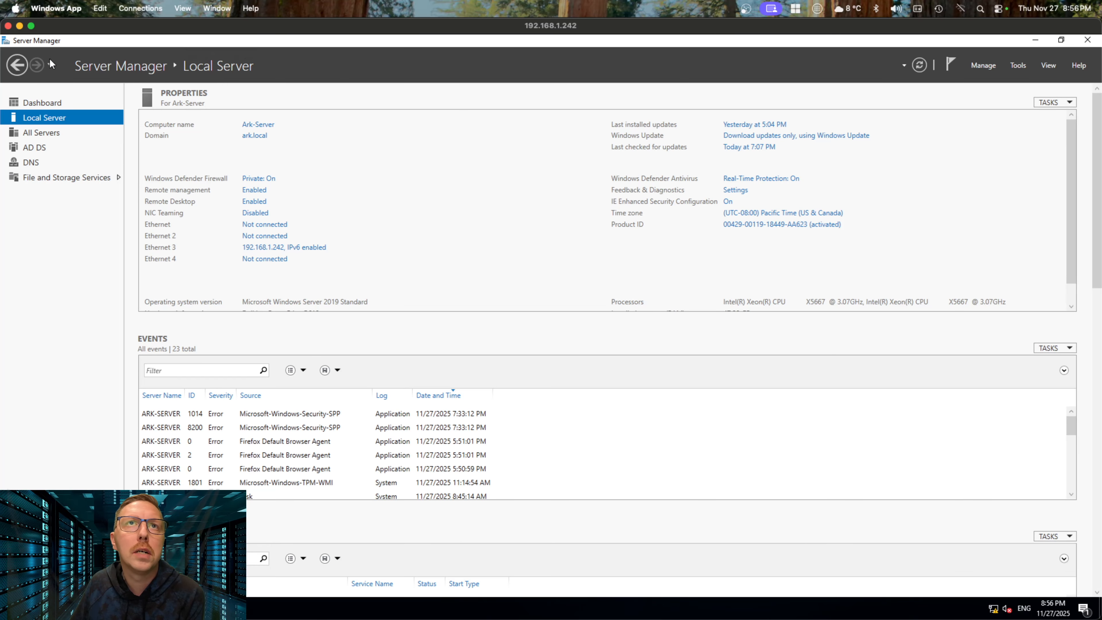
scroll(989, 113, down, 3)
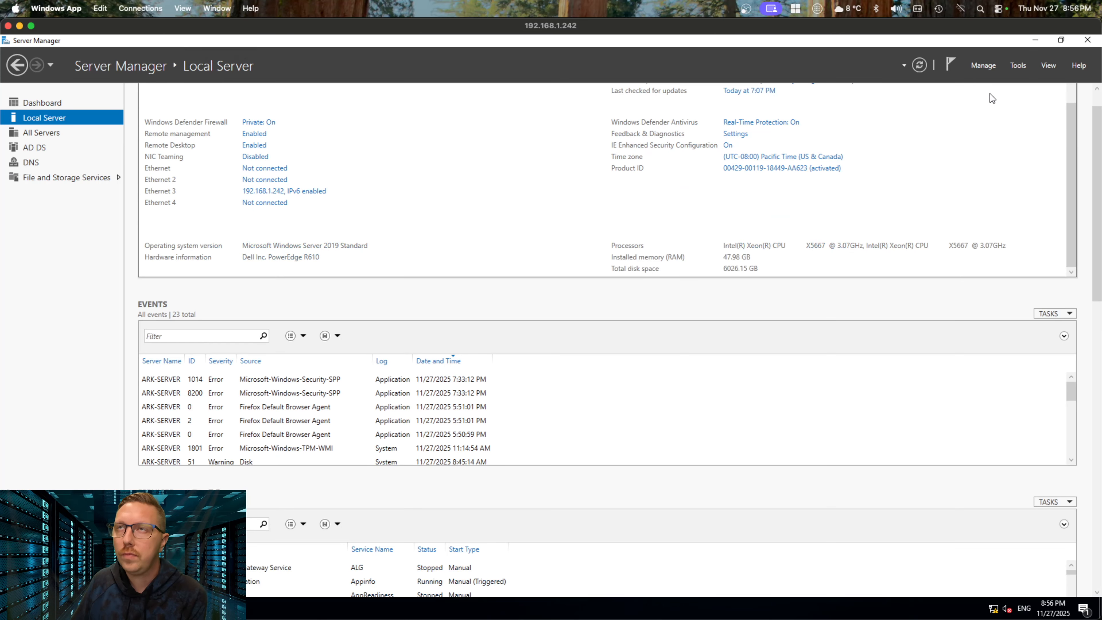
click(1034, 41)
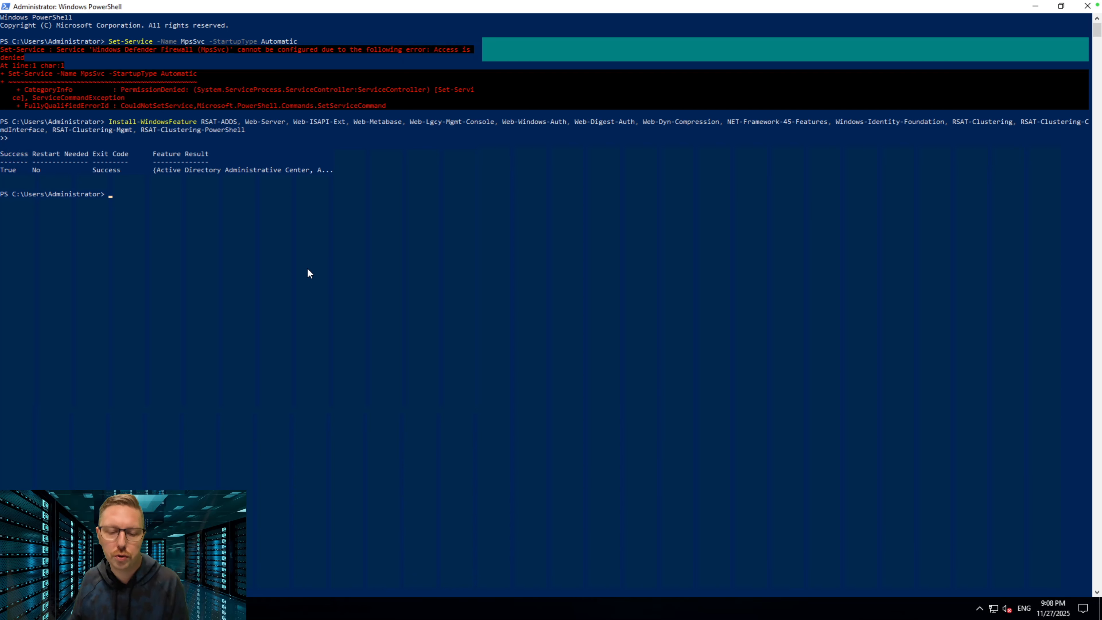
Query the MpsSvc service with Get-Service in PowerShell and copy the command with its output
text(Get)
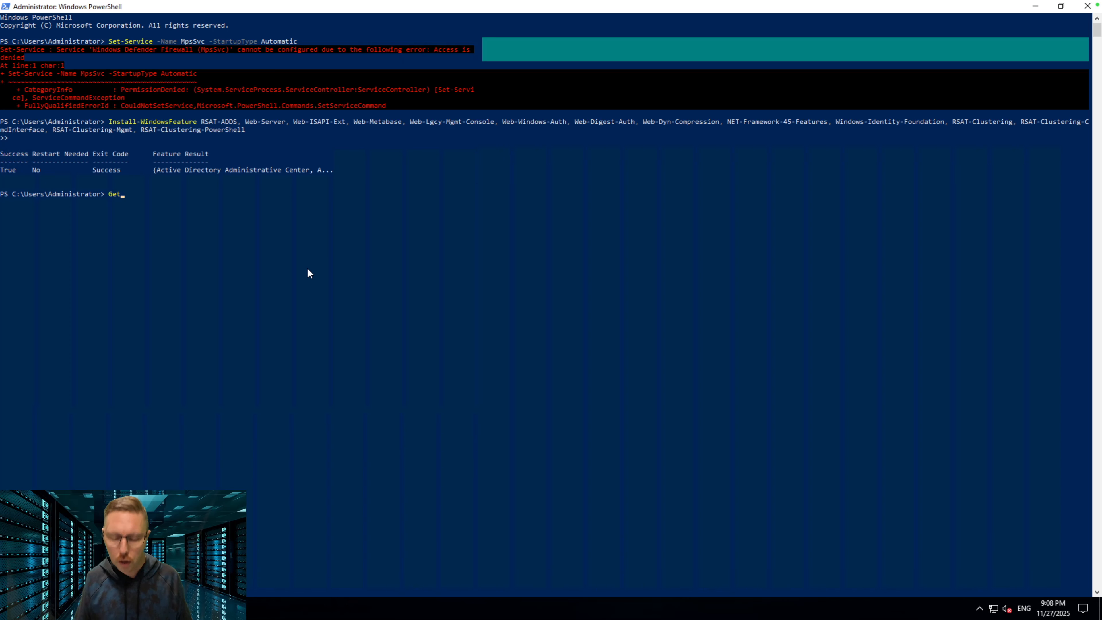
text(-Service )
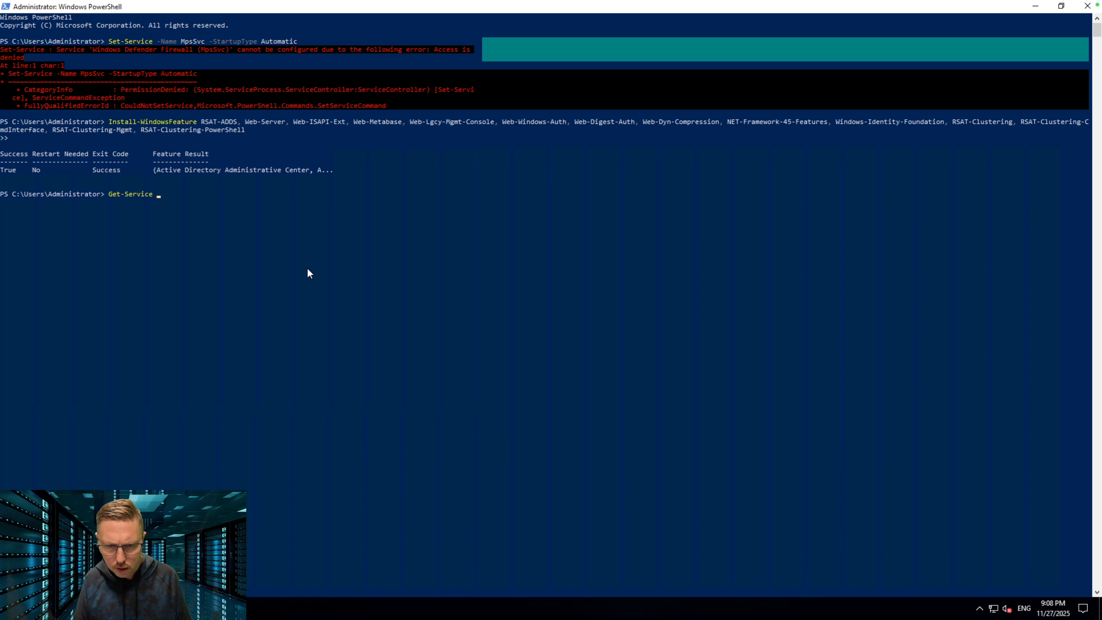
text(MpsSvc)
key(Return)
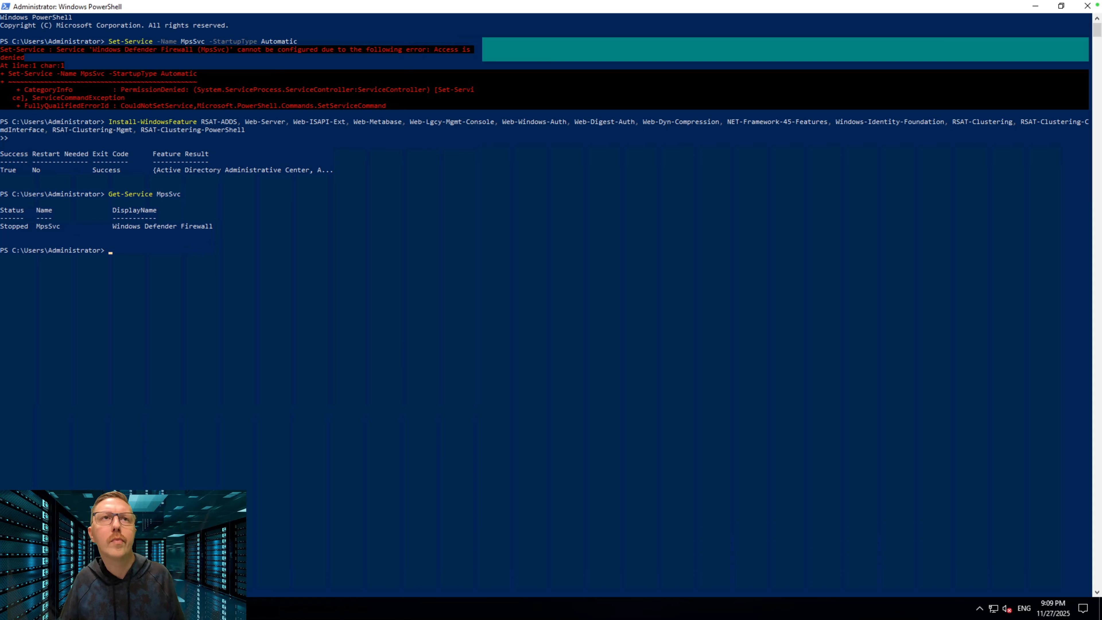
drag(3, 194, 136, 236)
key(Return)
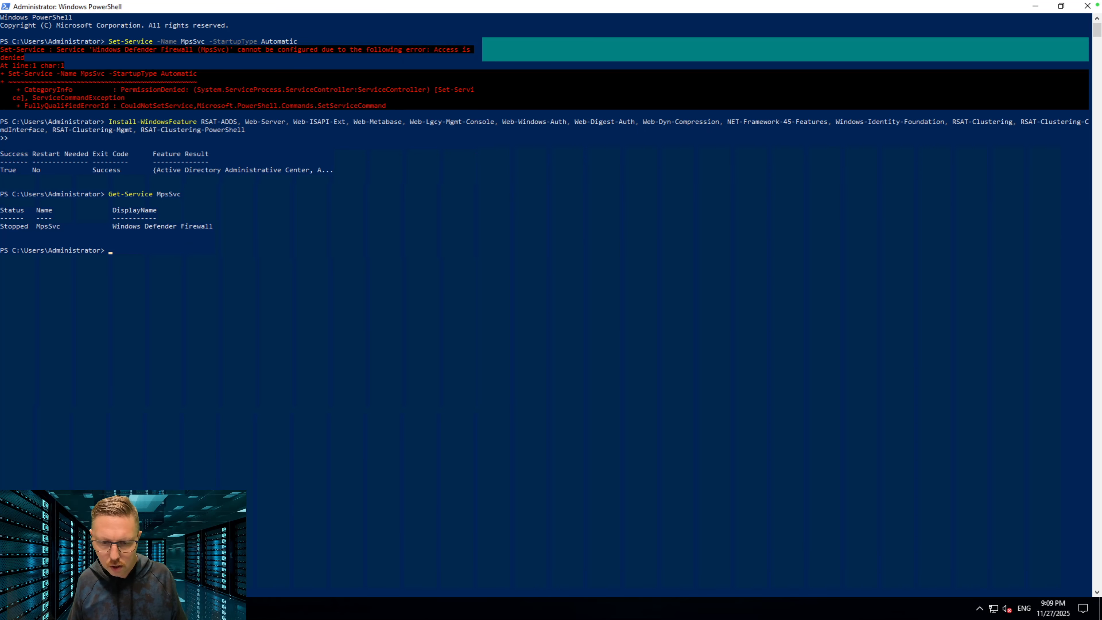
Launch services.msc from PowerShell and open the properties of the Windows Defender Firewall service
text(services)
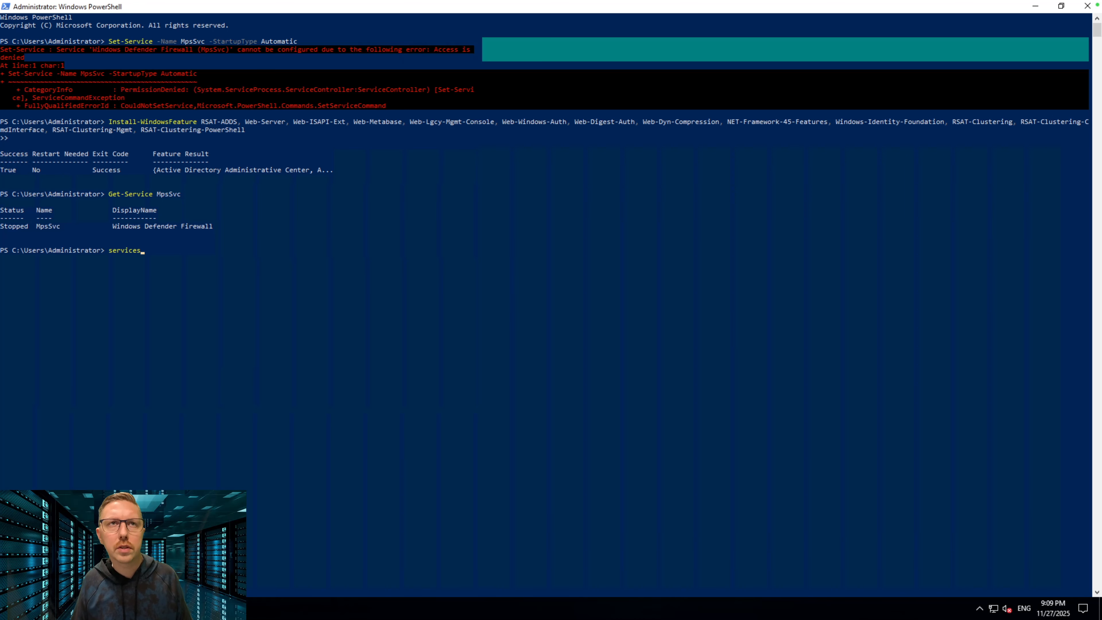
text(.msc)
key(Return)
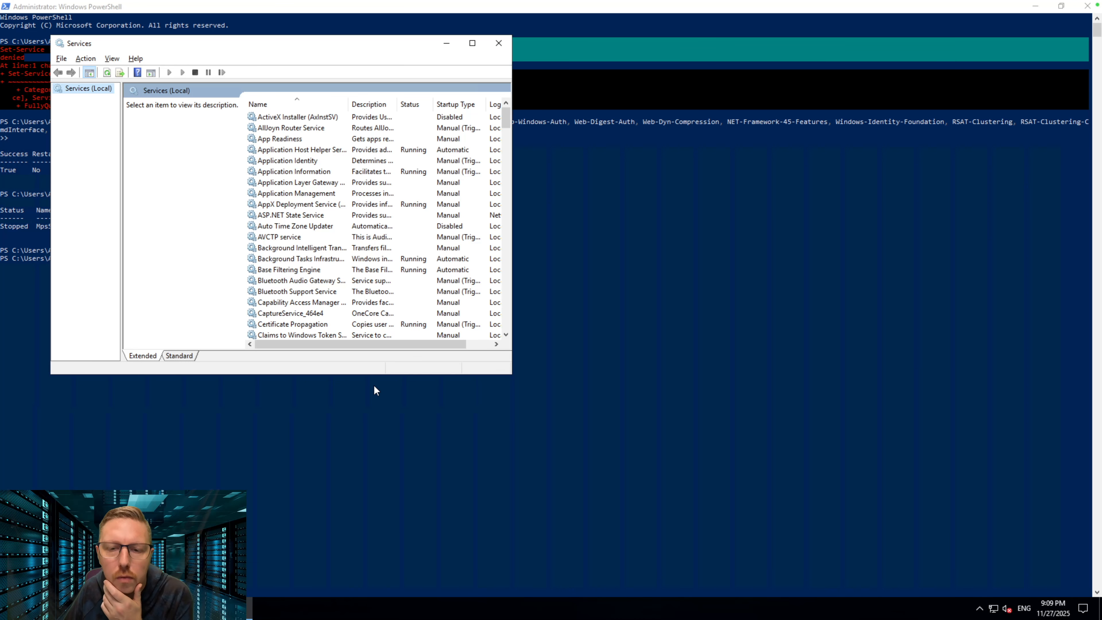
click(313, 280)
key(w)
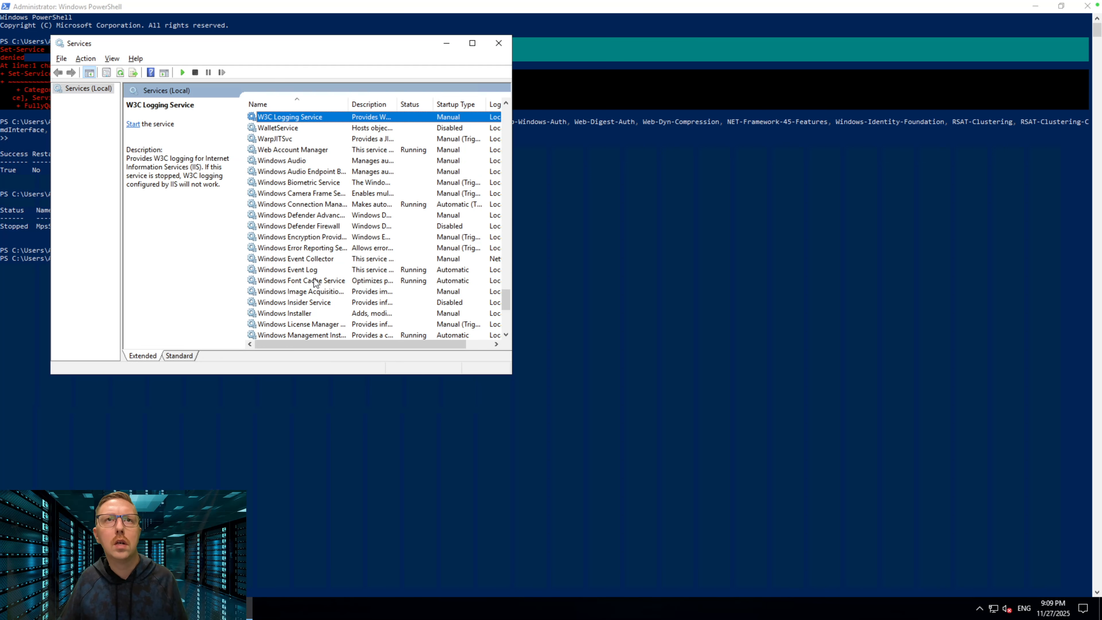
click(308, 230)
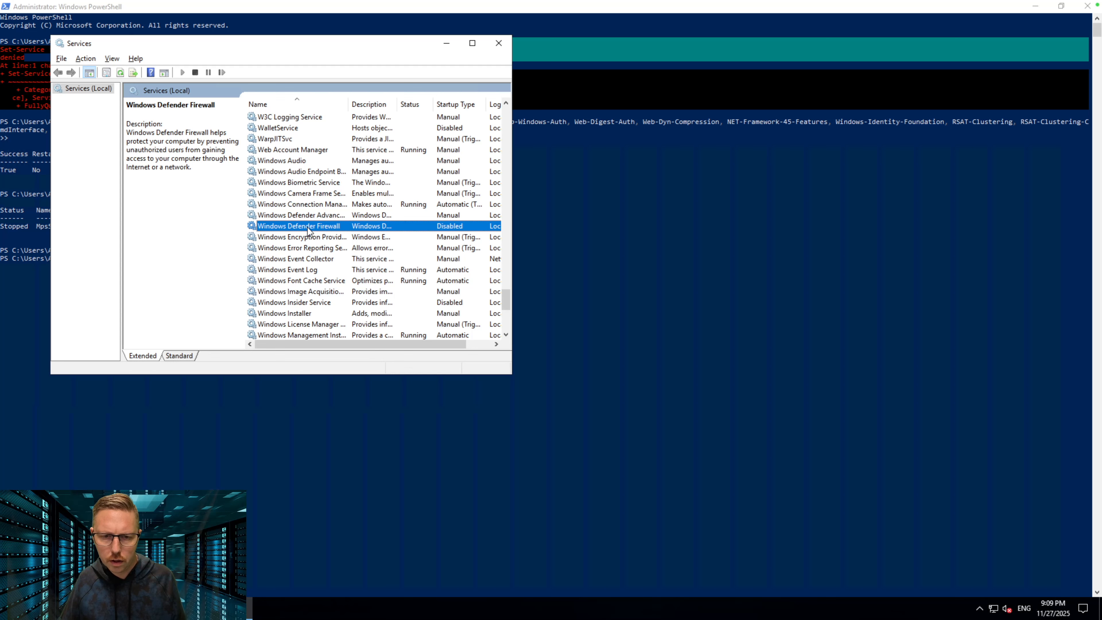
right_click(307, 230)
click(363, 332)
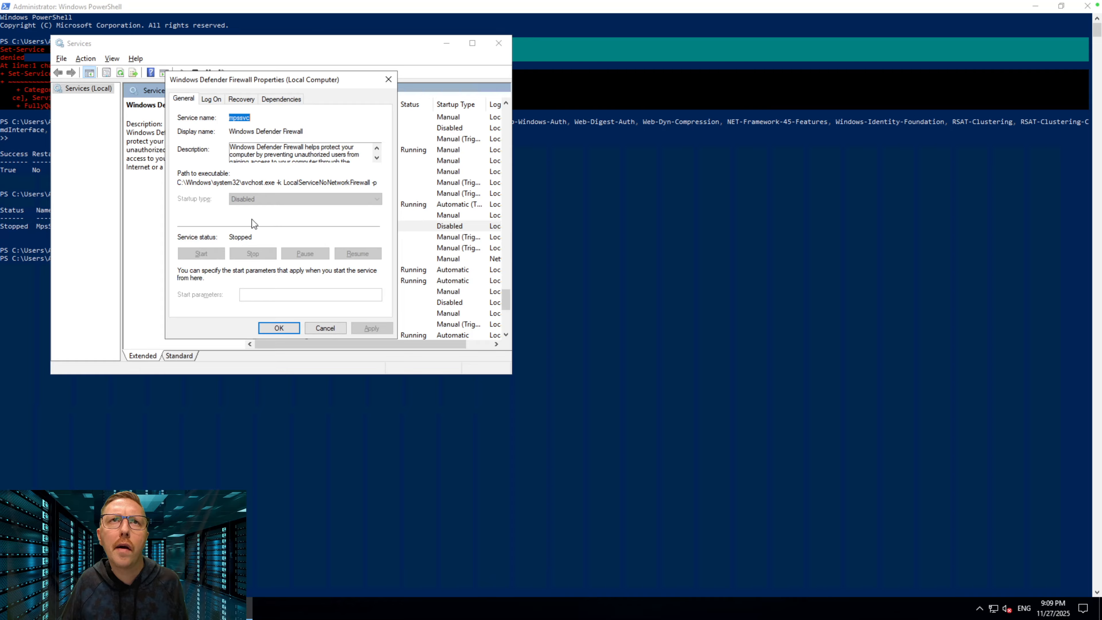
Review the firewall service's general, recovery and dependency settings, and close its properties without changes
click(212, 183)
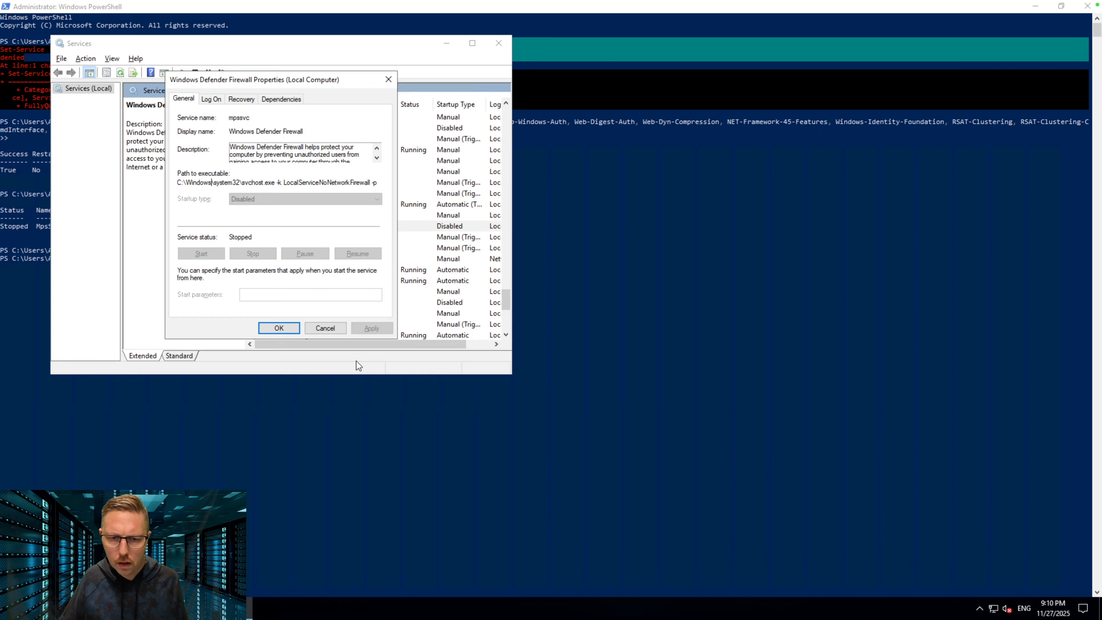
click(211, 99)
click(238, 100)
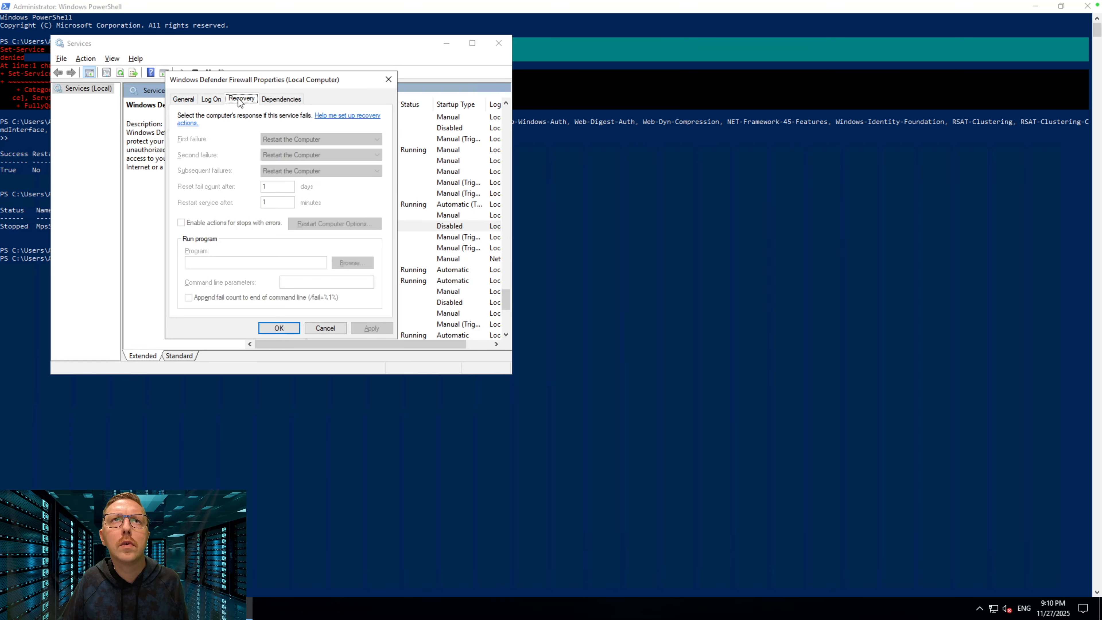
click(287, 98)
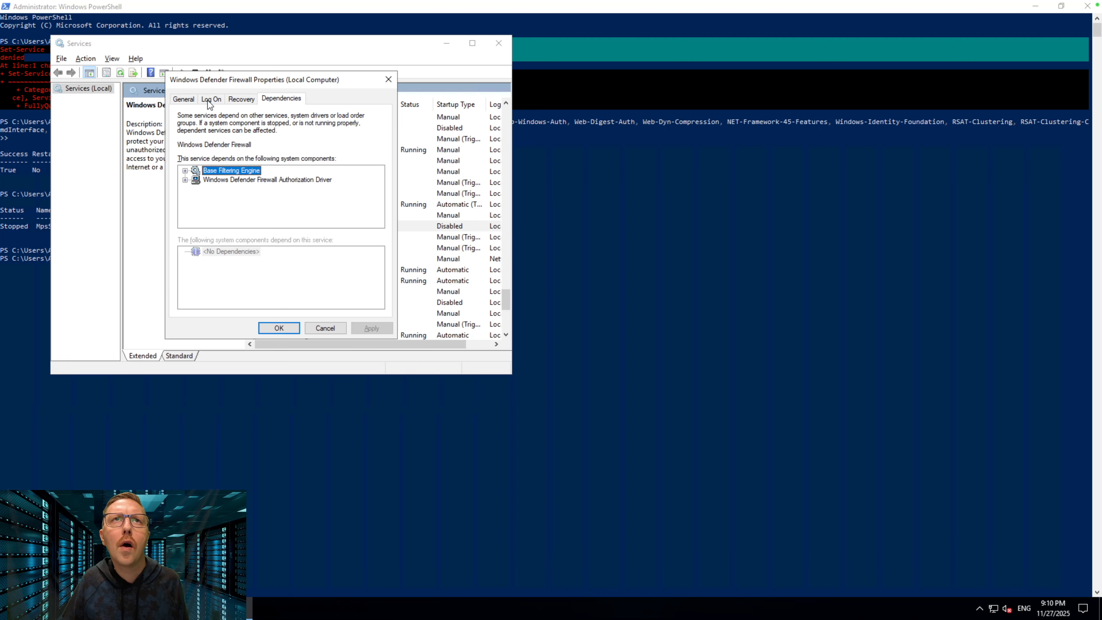
click(180, 99)
click(326, 328)
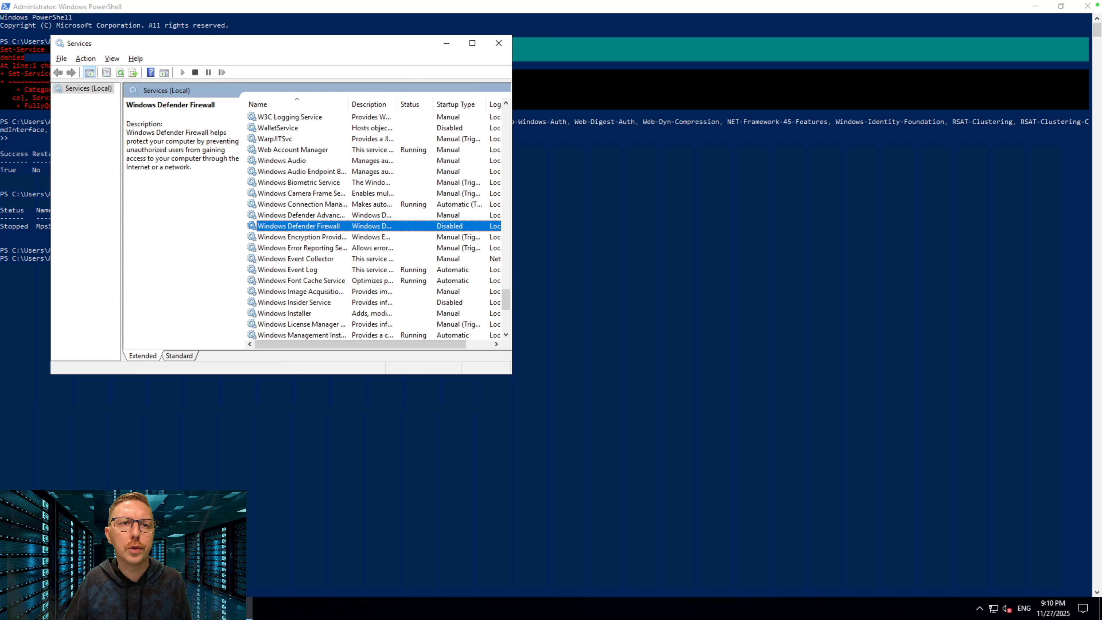
In Registry Editor, set the Start value of HKEY_LOCAL_MACHINE\SYSTEM\CurrentControlSet\Services\mpssvc to 2
key(super)
text(regedit)
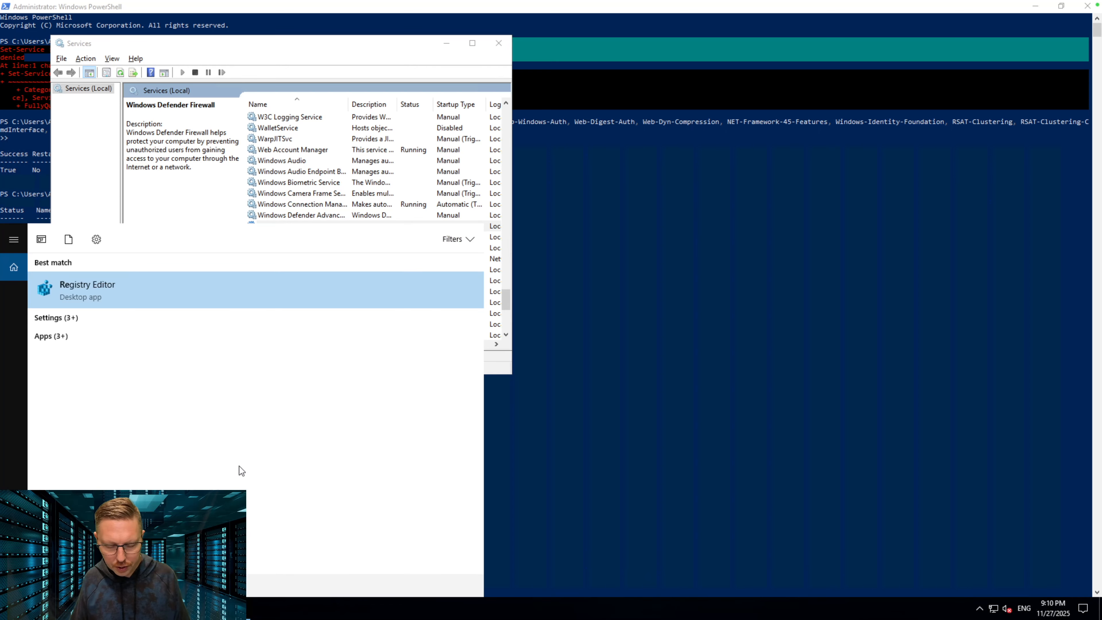
key(Return)
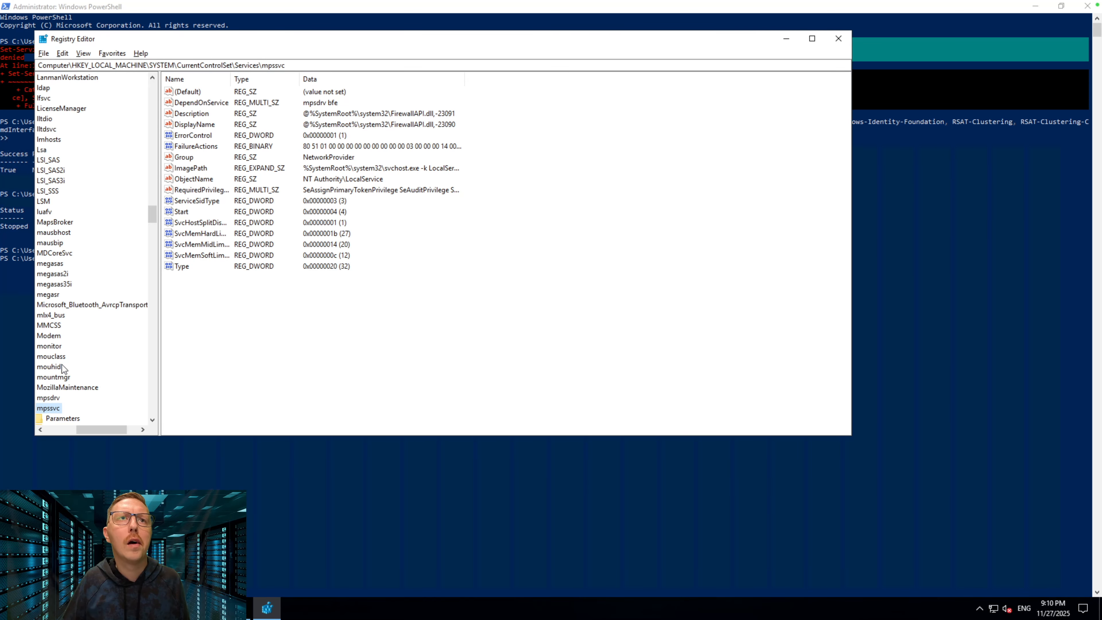
drag(89, 426, 65, 429)
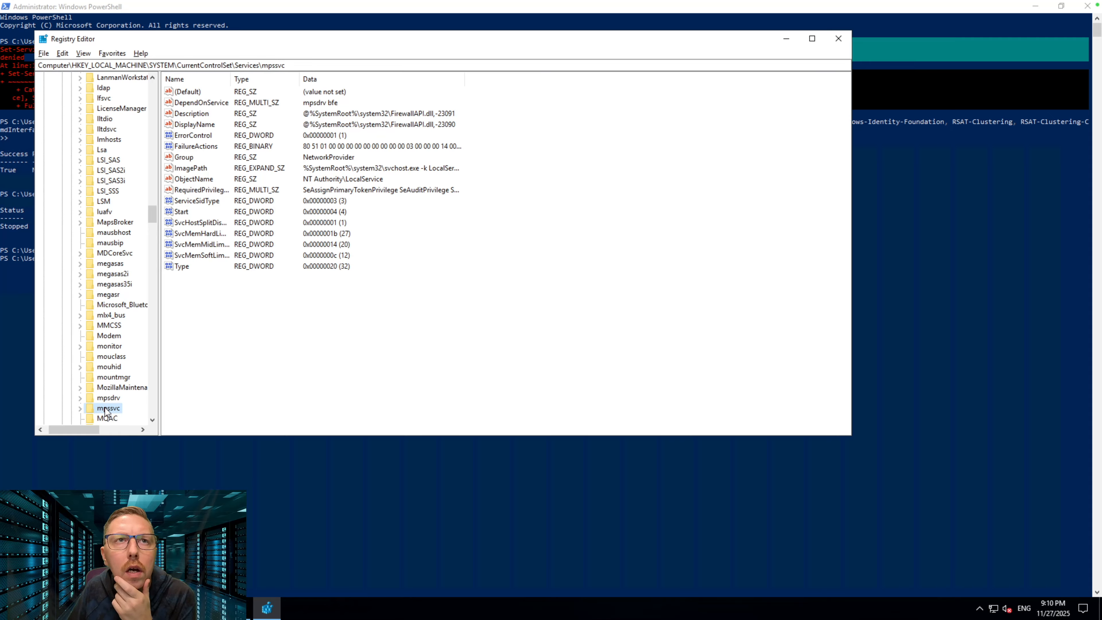
double_click(104, 411)
click(181, 212)
double_click(182, 212)
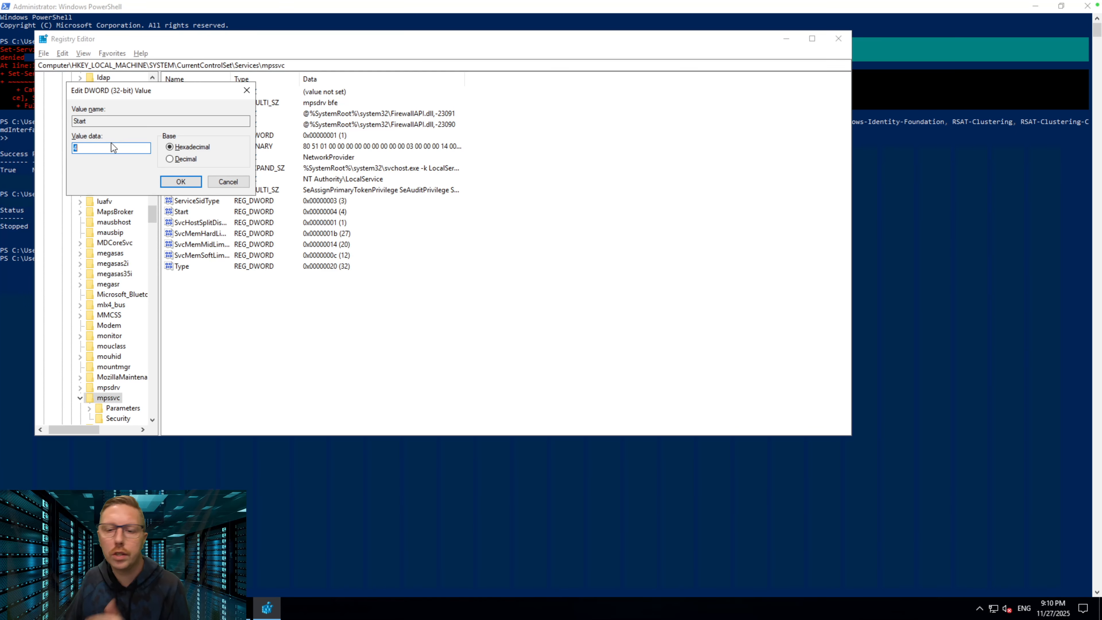
text(2)
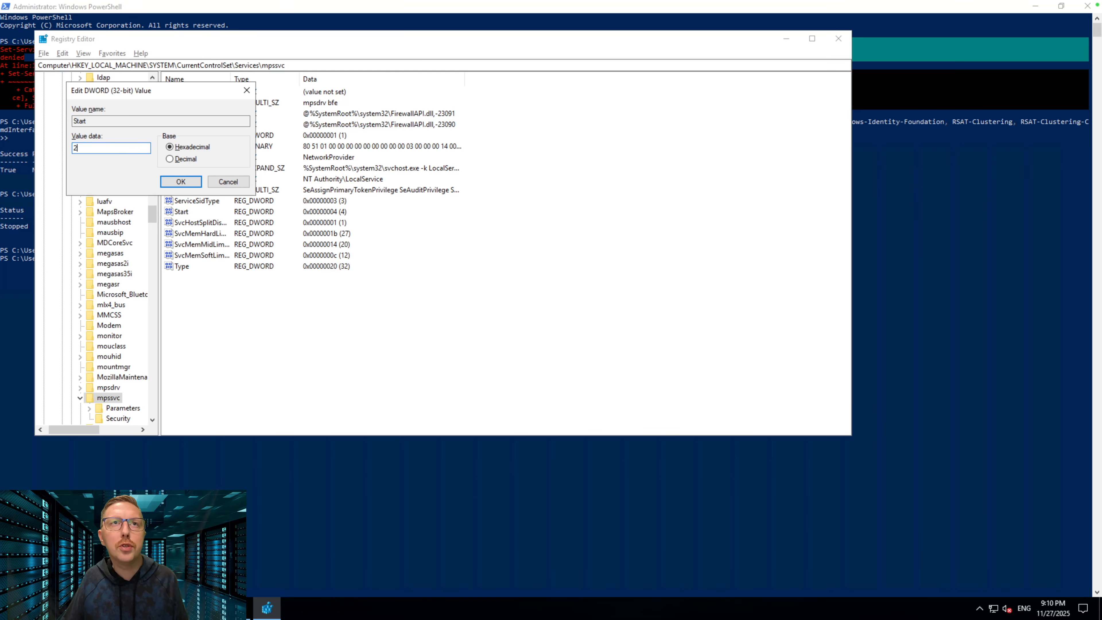
click(180, 182)
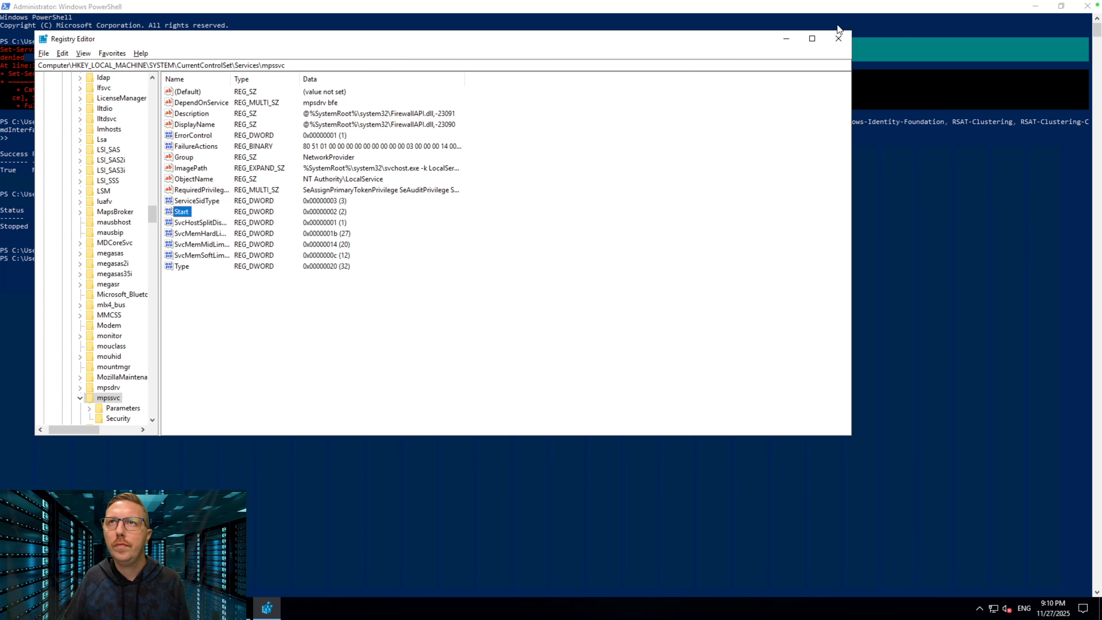
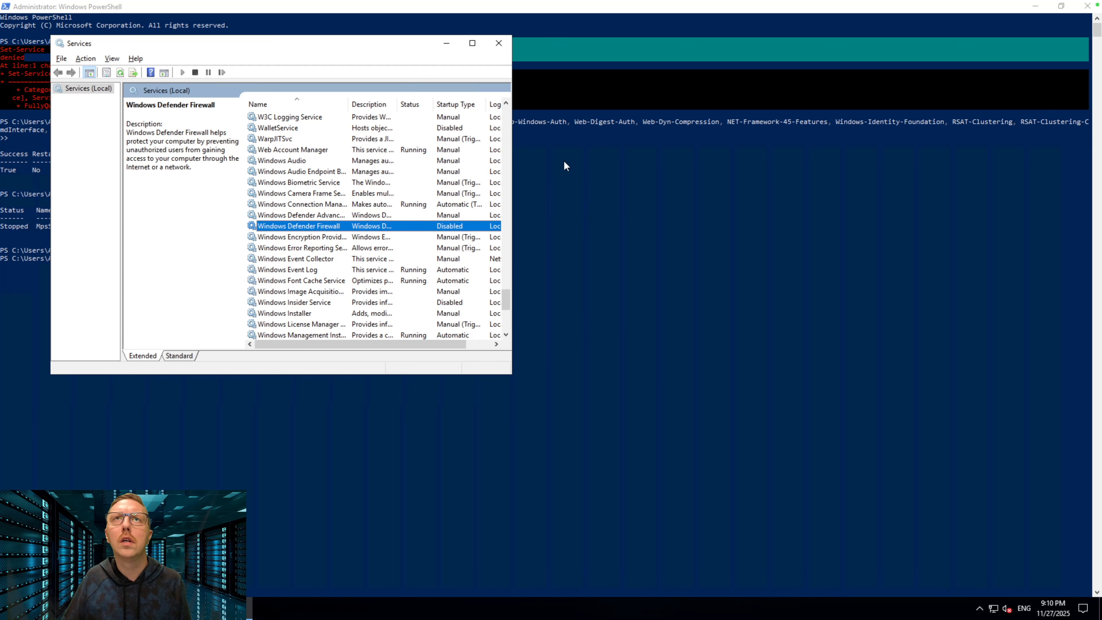
Close the Services and PowerShell windows, and try the restart command in Command Prompt before closing it
click(499, 43)
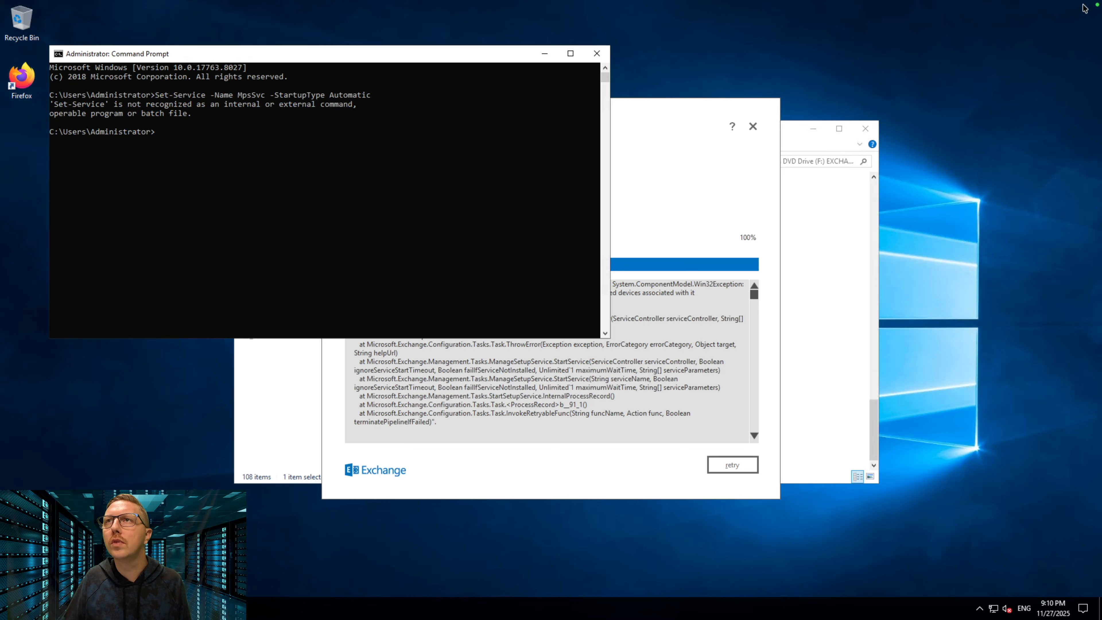
click(1086, 6)
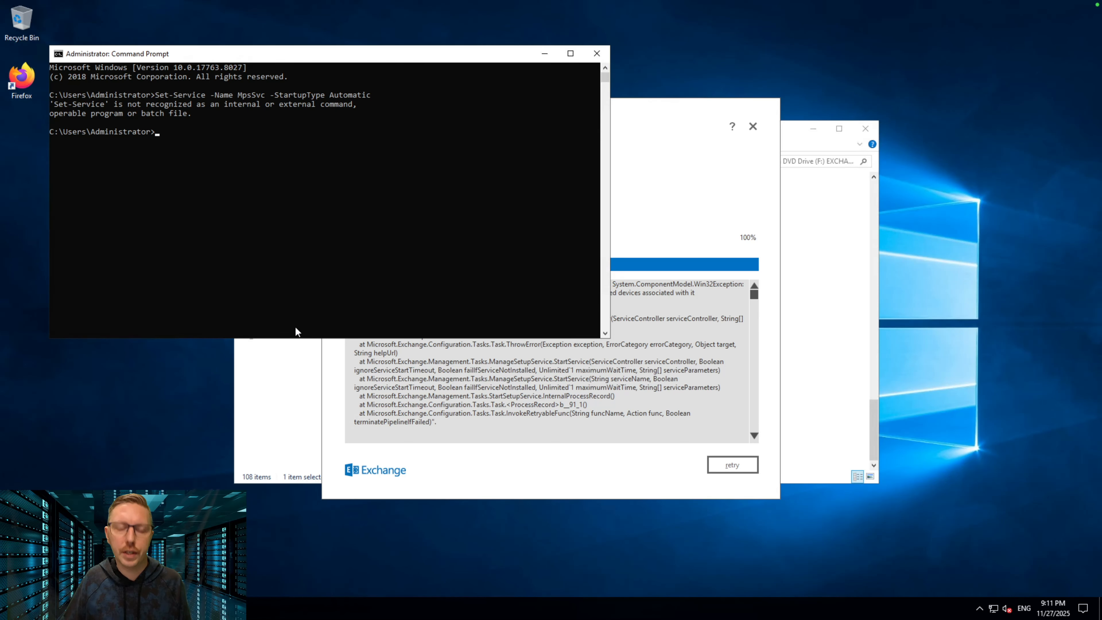
text(restart)
key(Return)
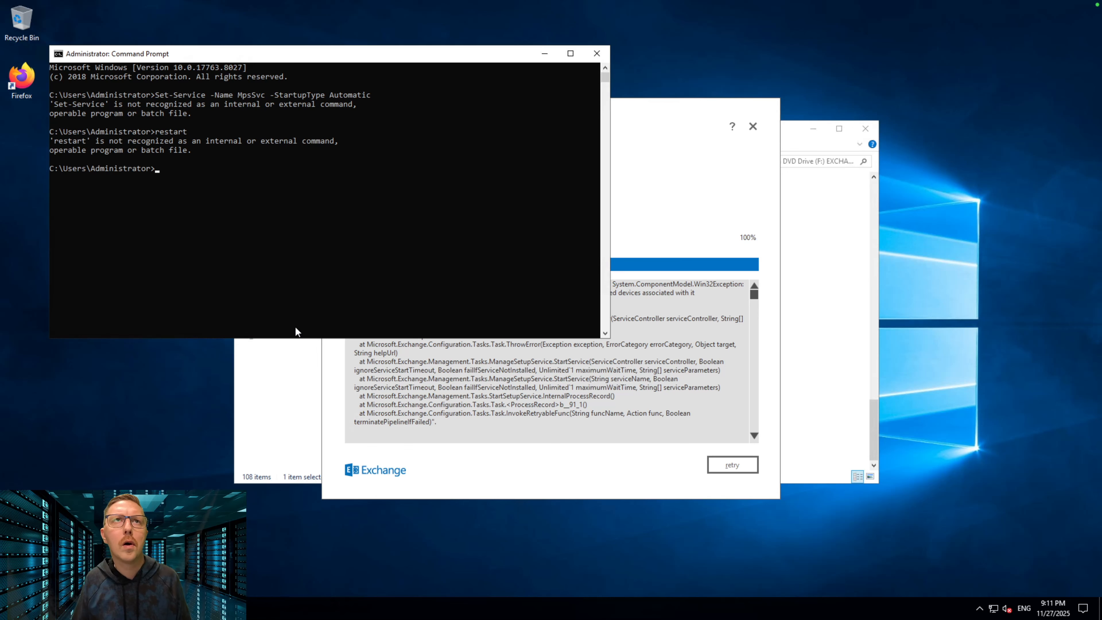
click(596, 53)
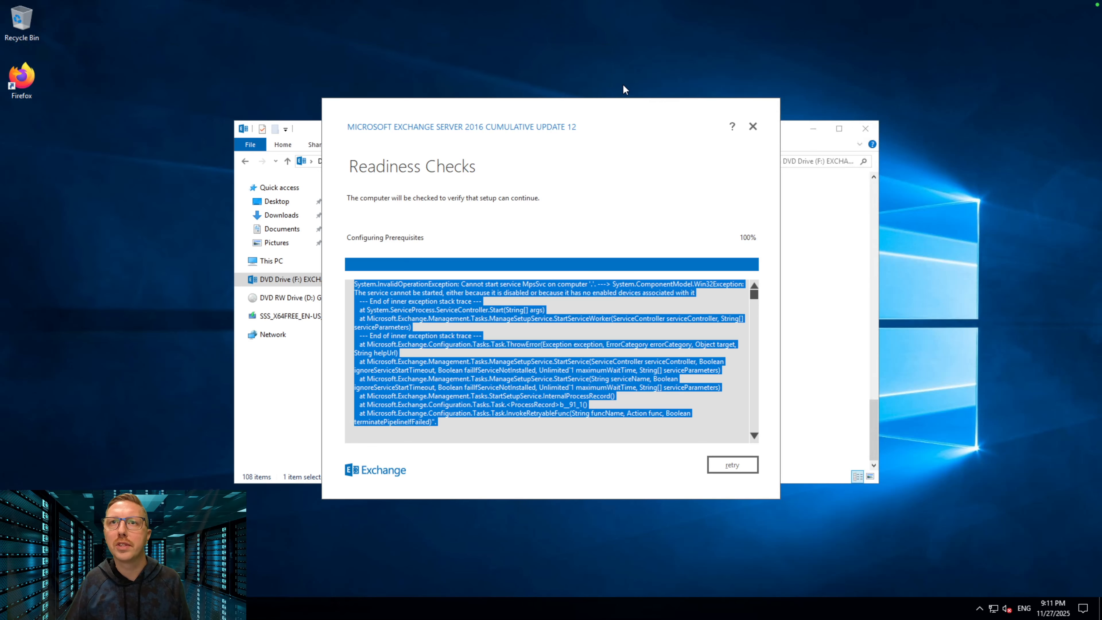
Exit the Exchange Server 2016 setup wizard and restart the server
click(753, 126)
click(563, 335)
key(super)
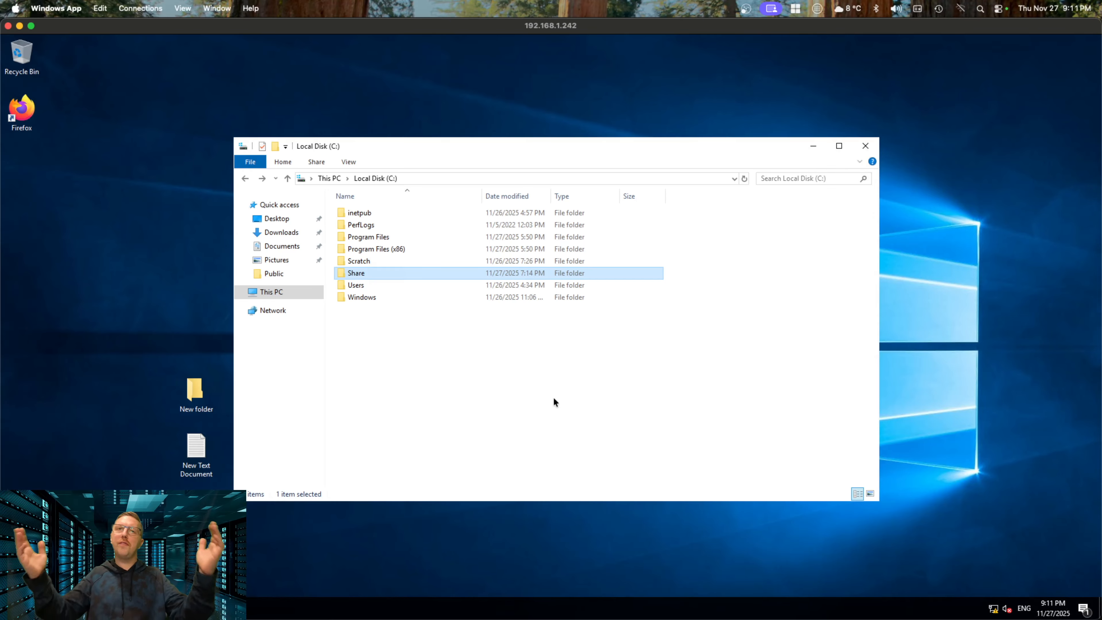
Reconnect to the 192.168.1.17 remote PC in Windows App, entering the Administrator username and the account password
drag(683, 37, 557, 96)
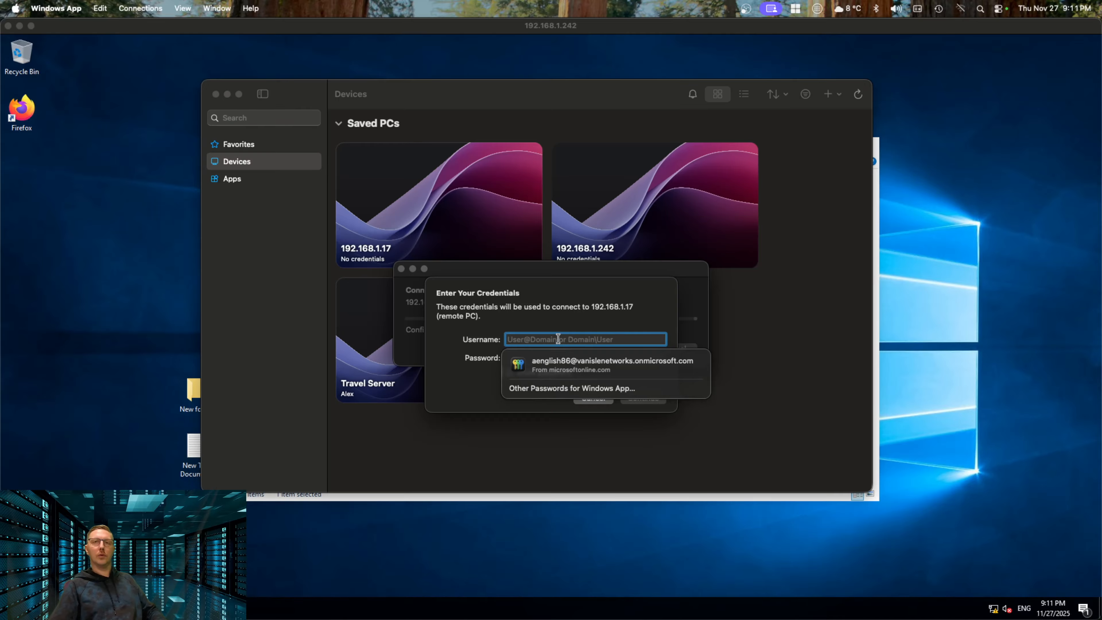
text(Administrator)
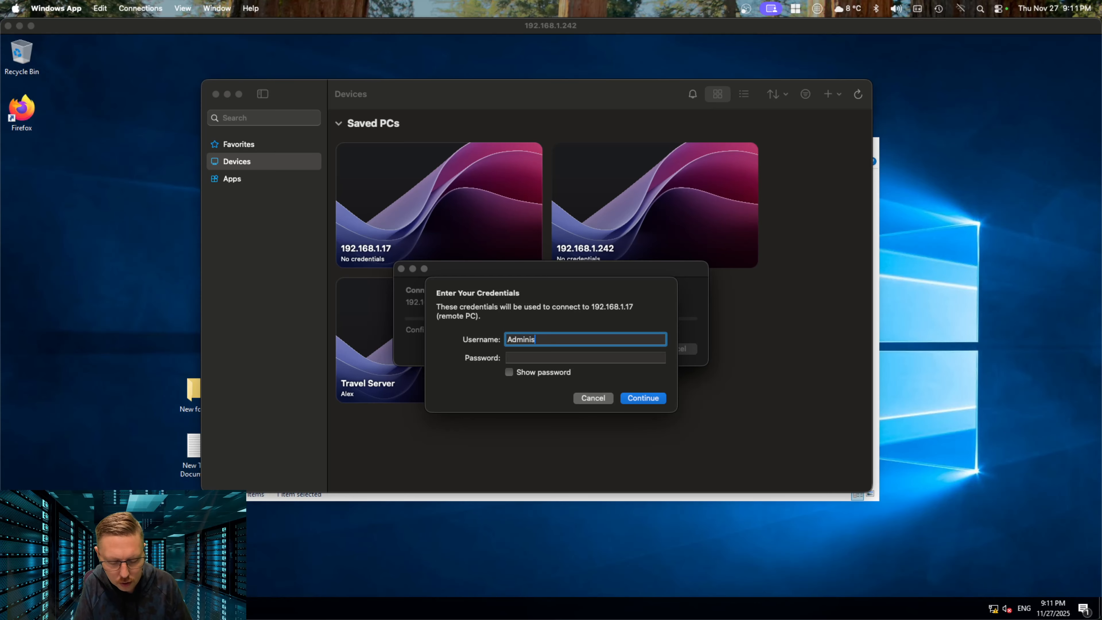
key(Tab)
text(•••••••••••••)
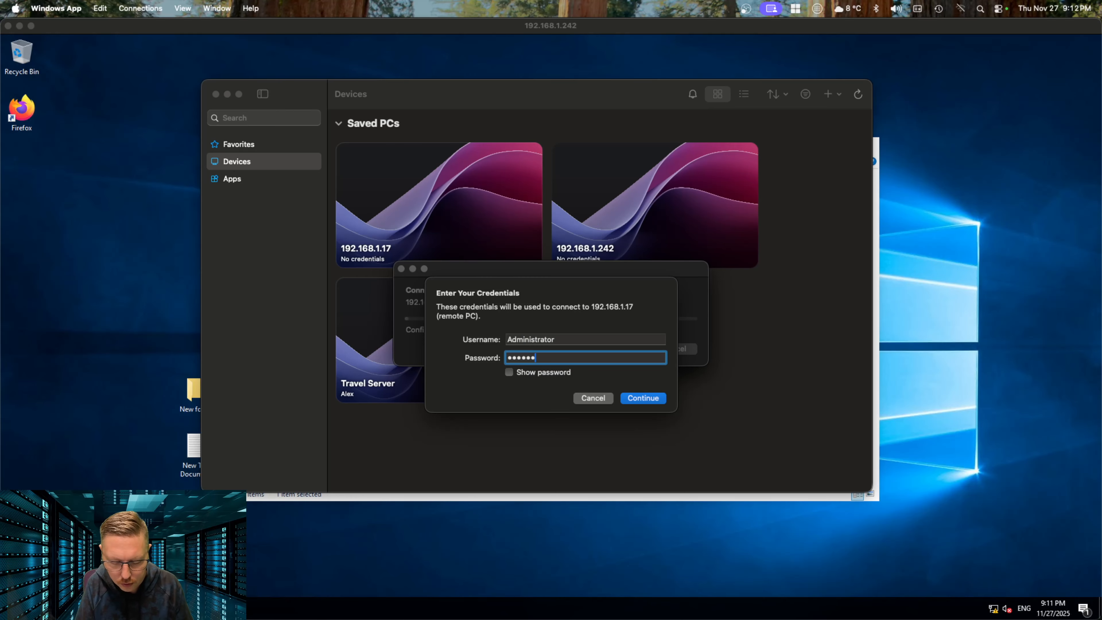
key(Return)
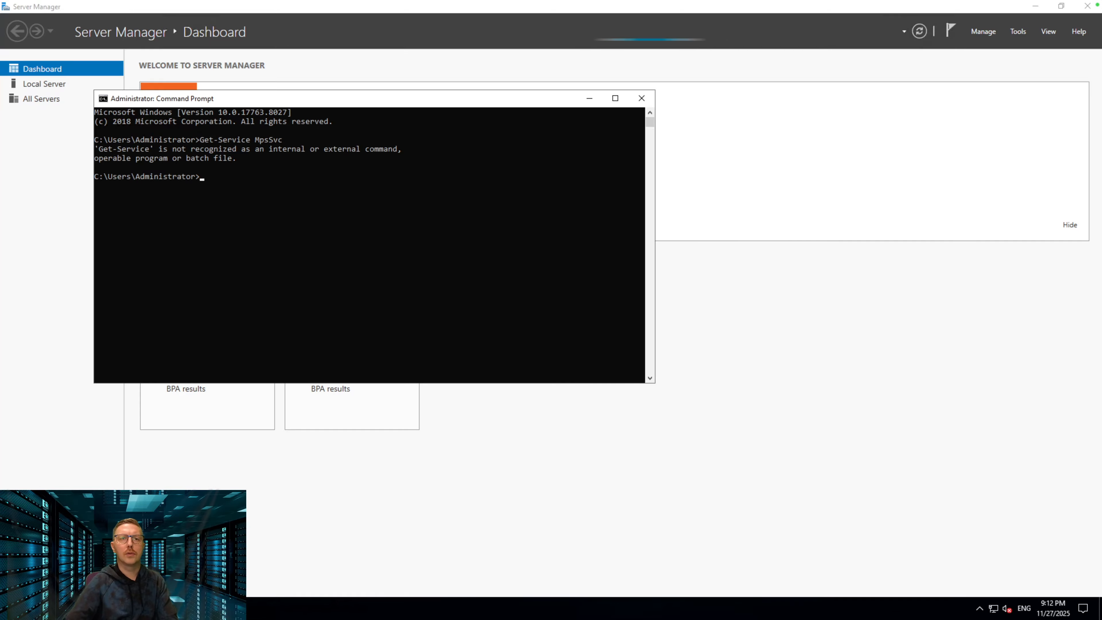
Run Windows PowerShell as administrator and query the firewall service with Get-Service MpsSvc
key(super)
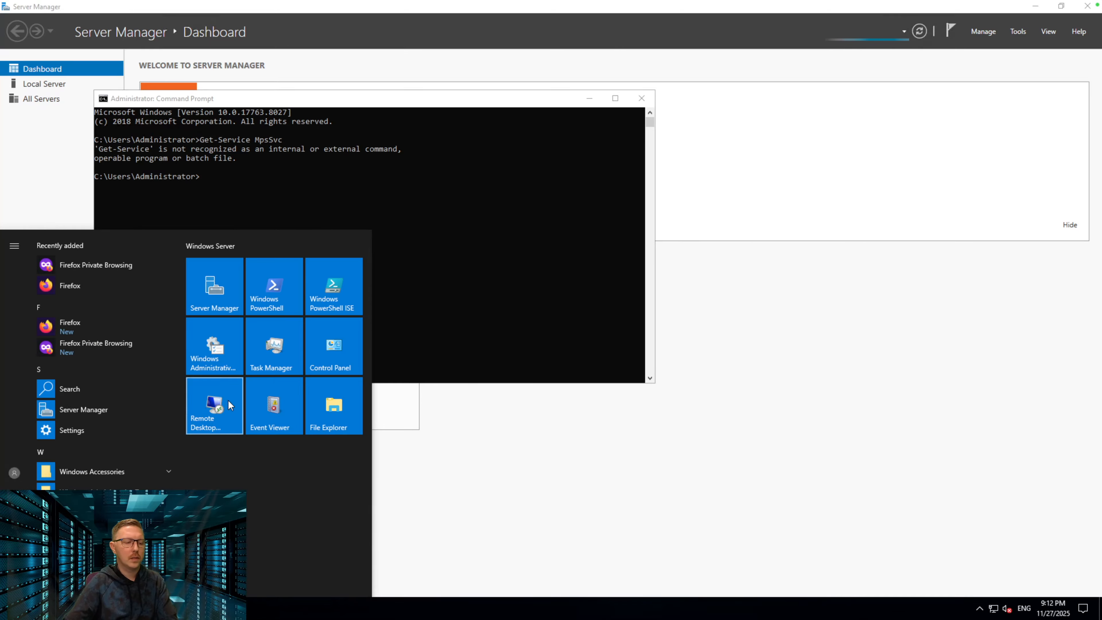
right_click(271, 286)
click(325, 407)
text(Get-Service MpsSvc)
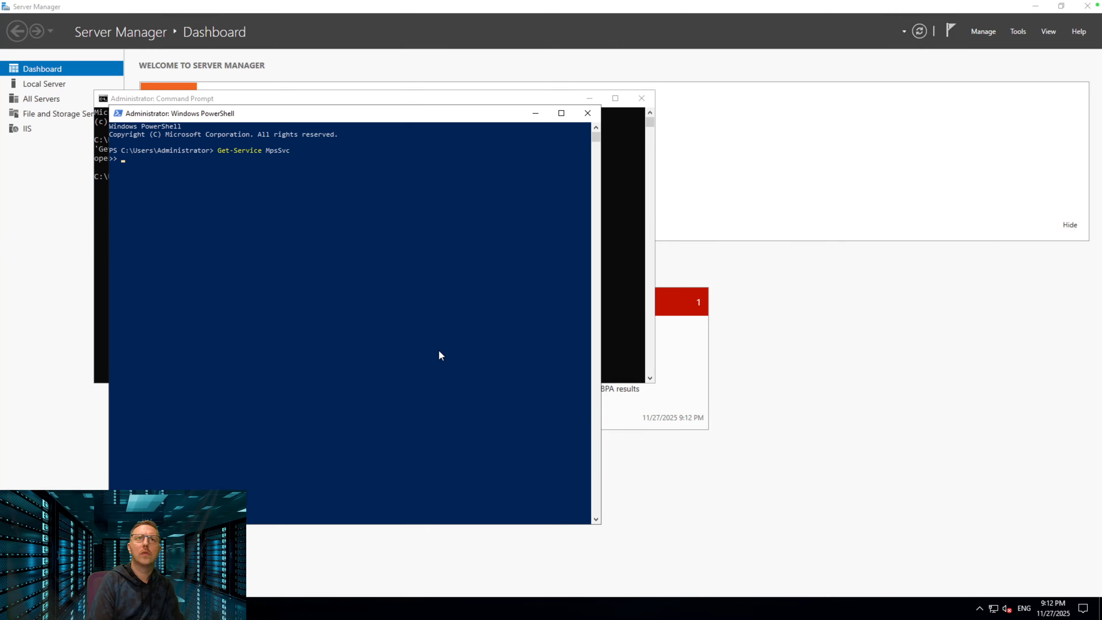
key(Return)
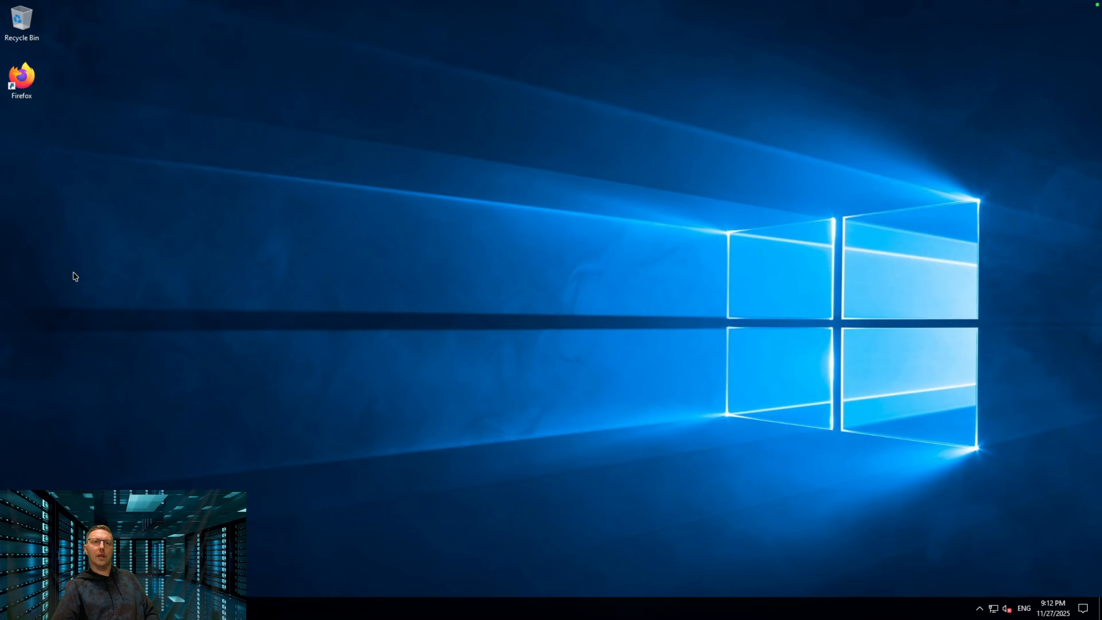
Mount the ExchangeServer2016-x64-cu12 disc image from the Exchange folder on Local Disk (C:)
key(super+e)
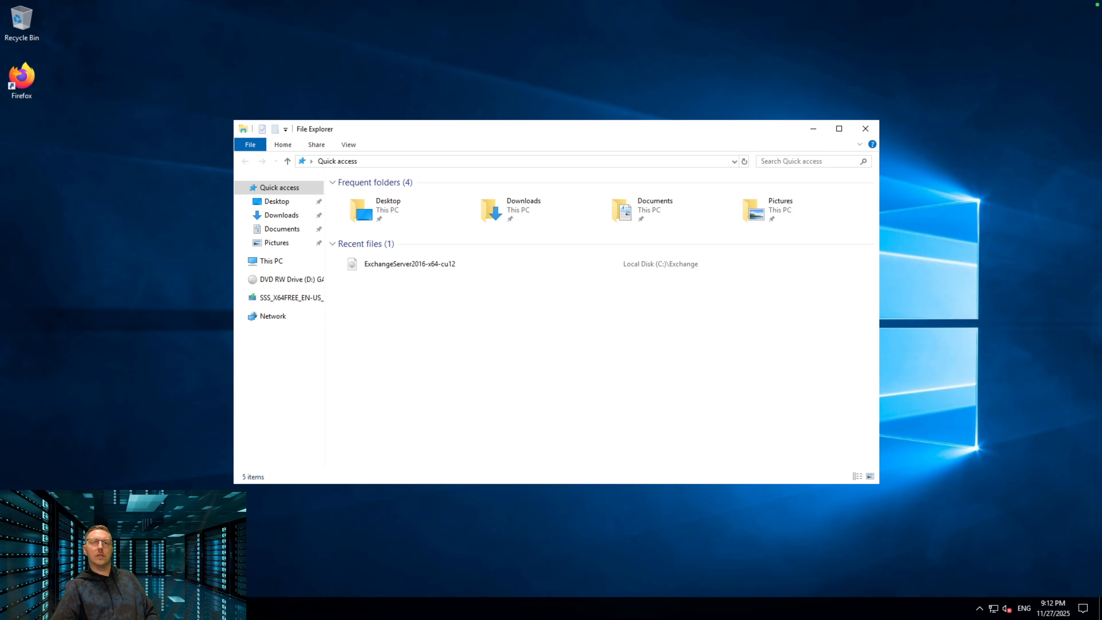
click(278, 262)
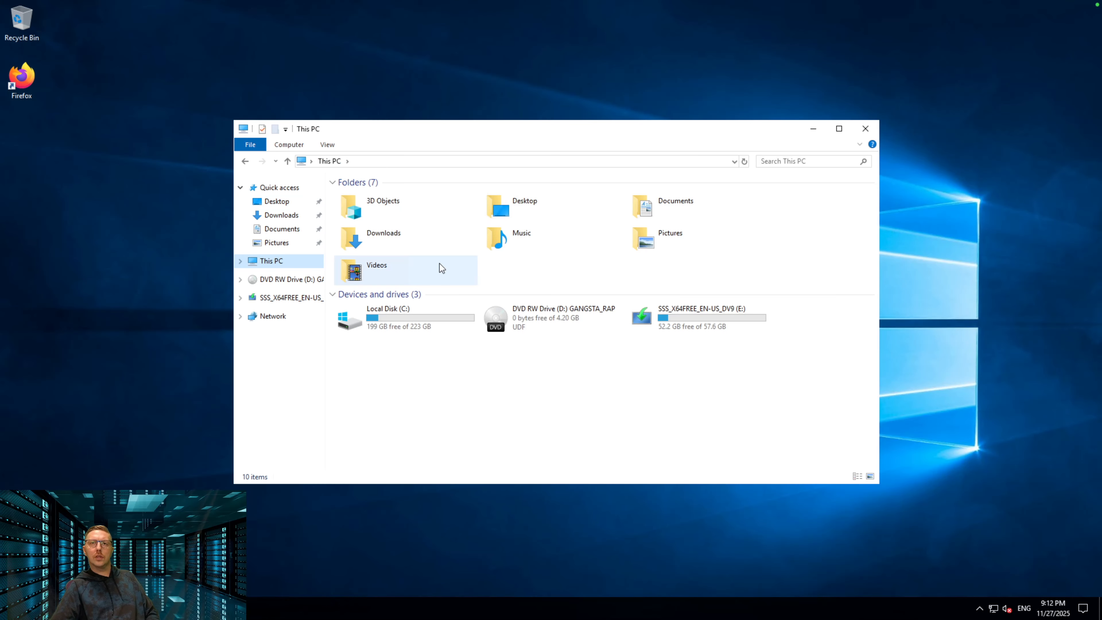
double_click(397, 323)
double_click(362, 197)
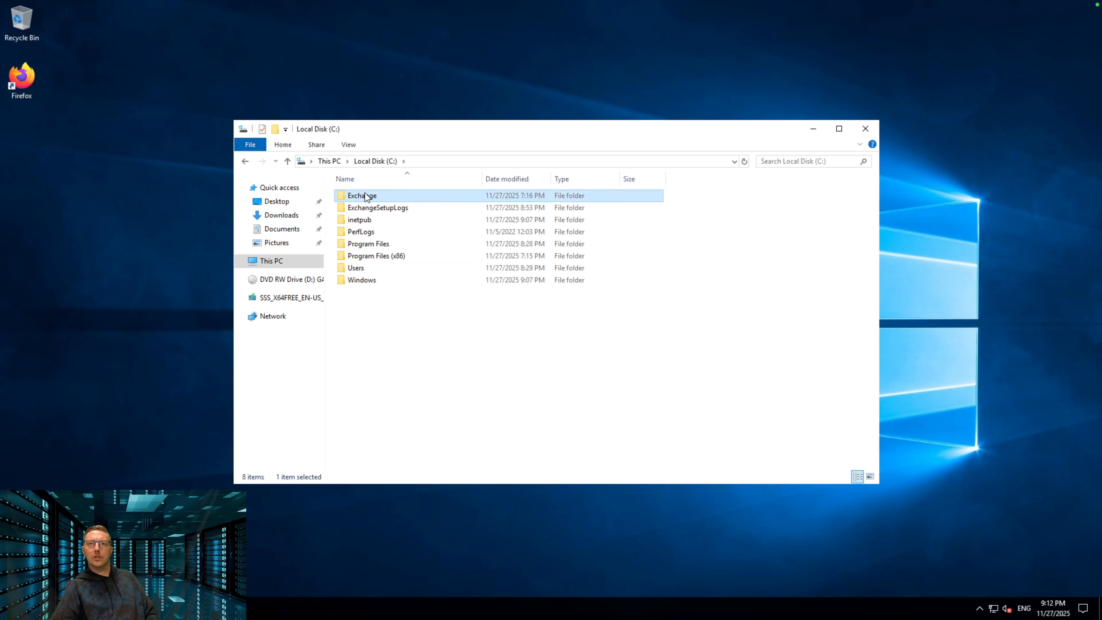
click(376, 196)
right_click(377, 196)
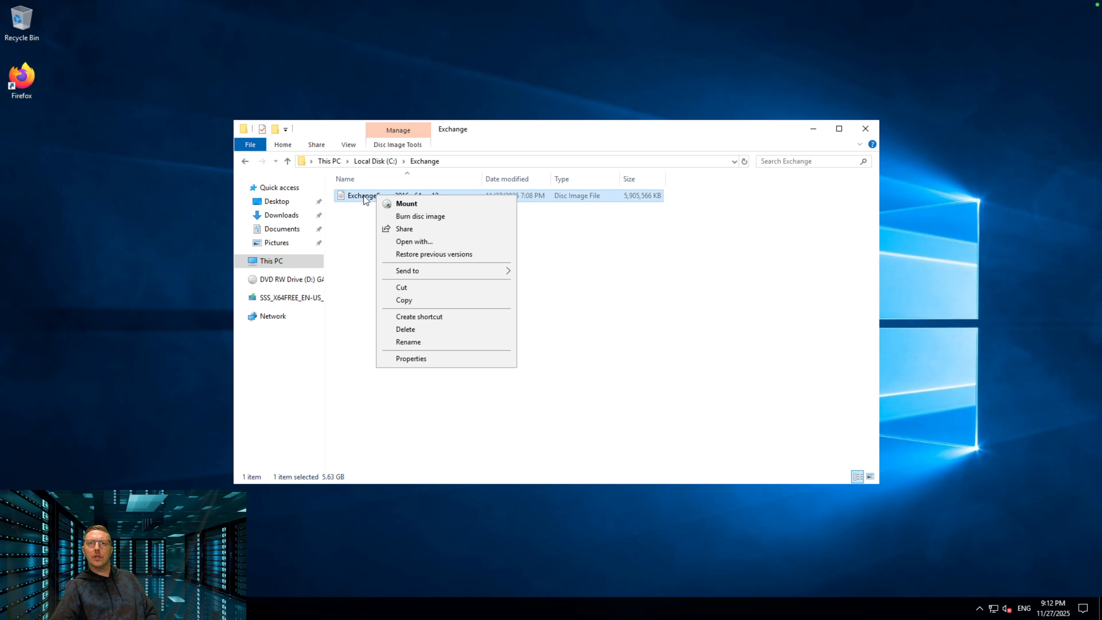
click(409, 203)
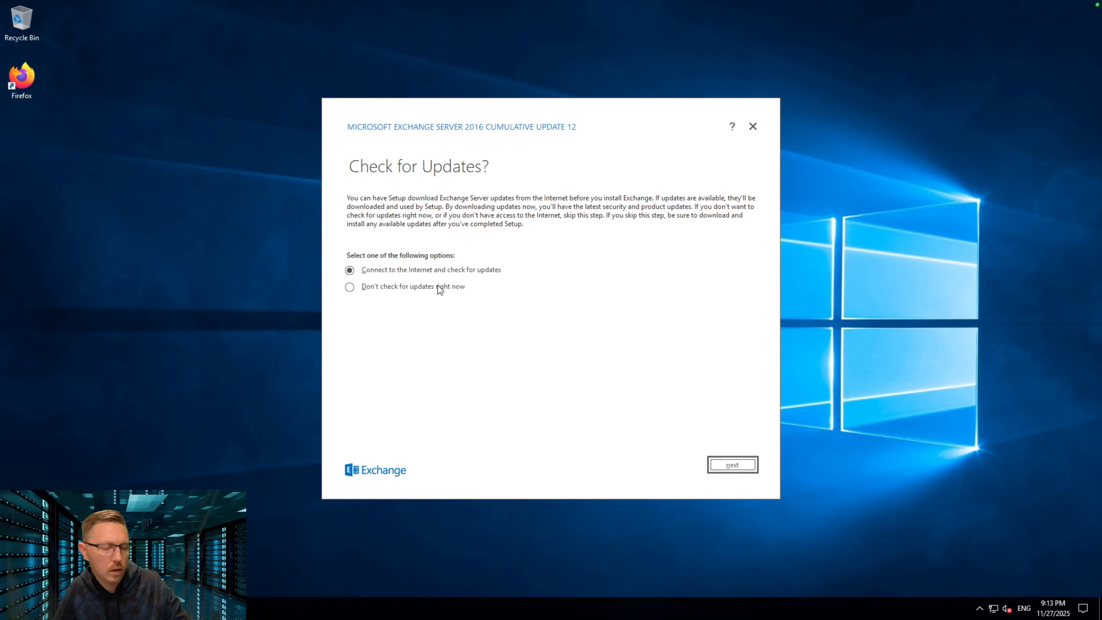
Skip the update check in Exchange setup and proceed to copying the installation files
click(437, 285)
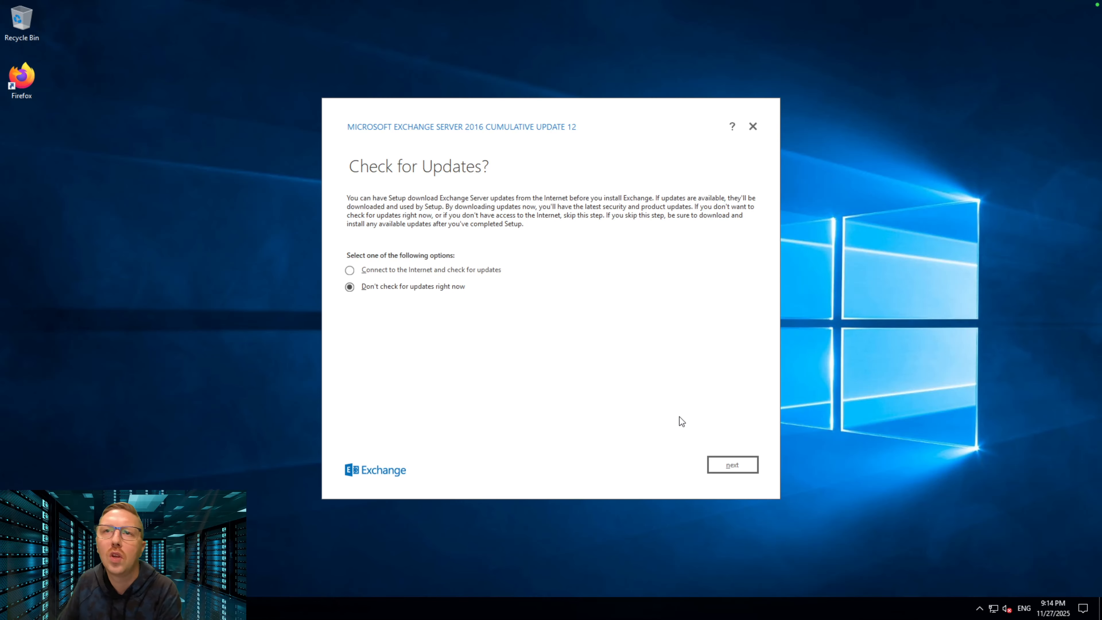
click(731, 464)
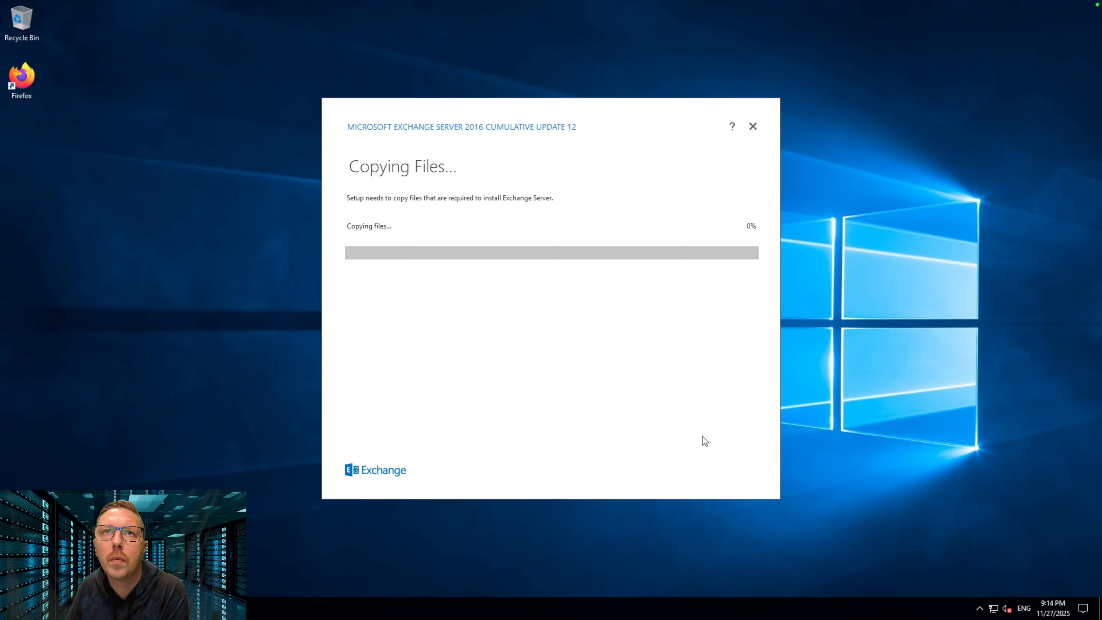